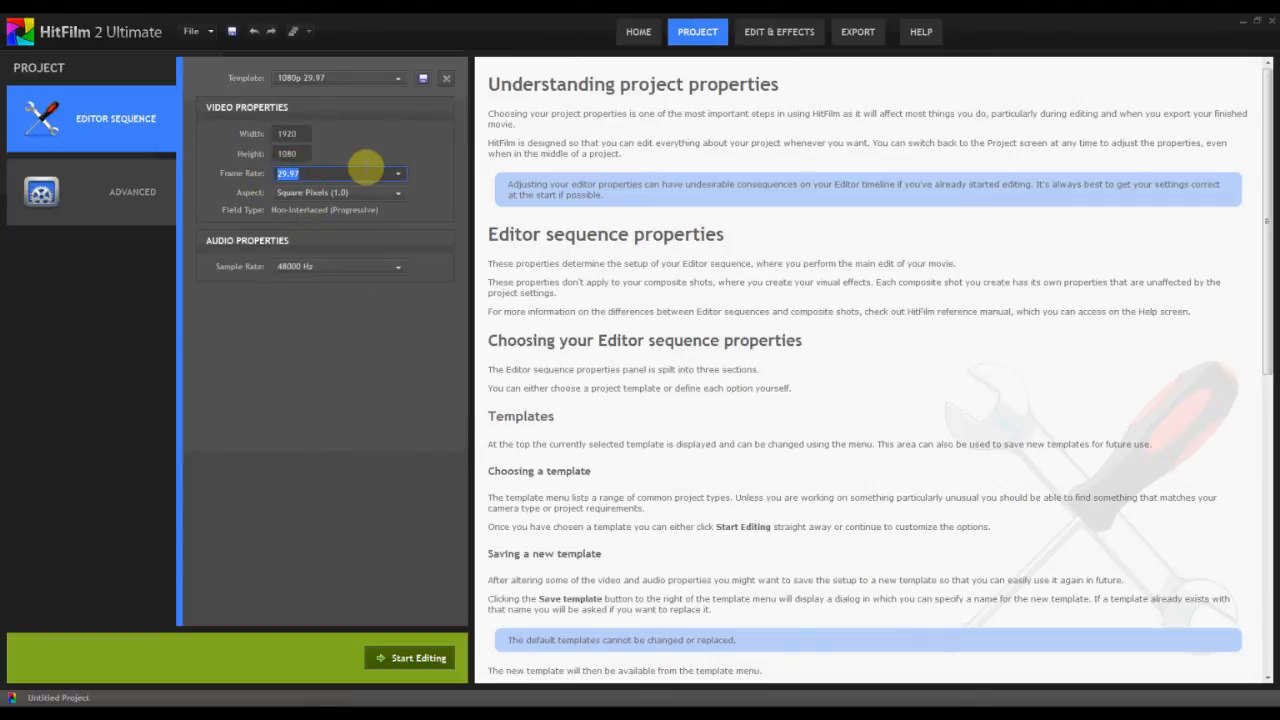
Start editing with the 1080p 29.97 project settings and create a composite shot named Radial Background.
click(363, 173)
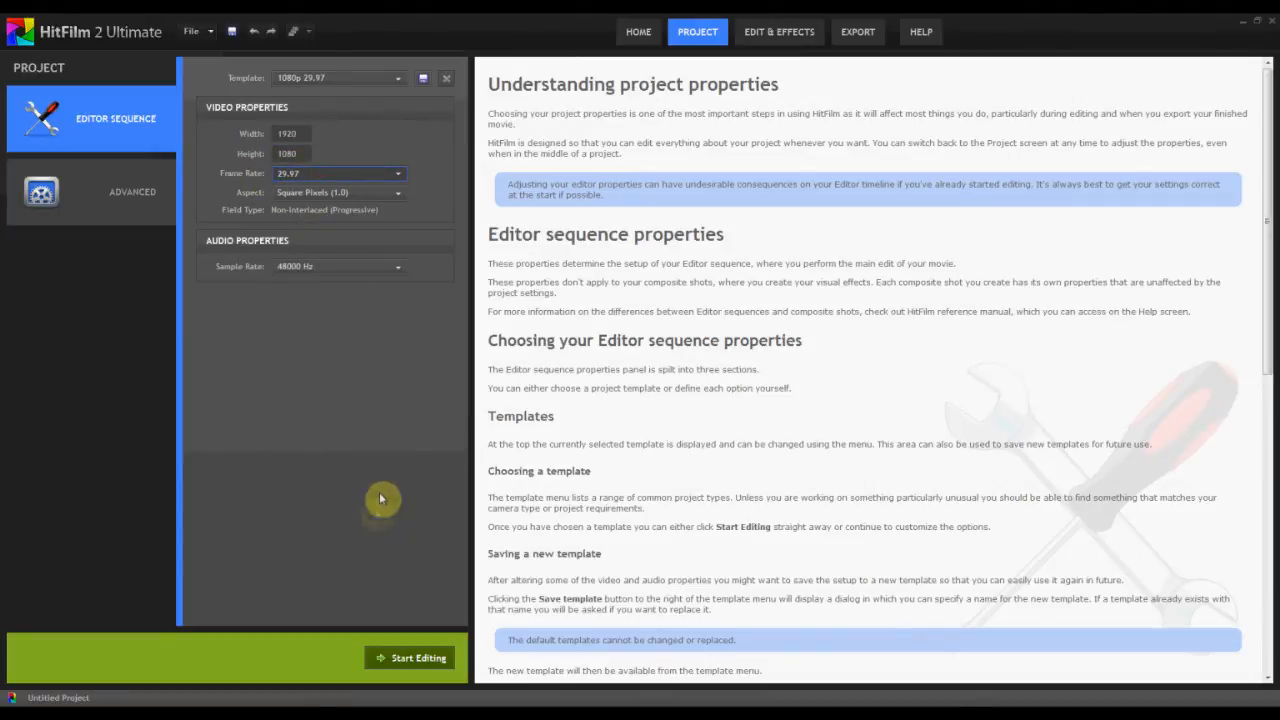
click(407, 661)
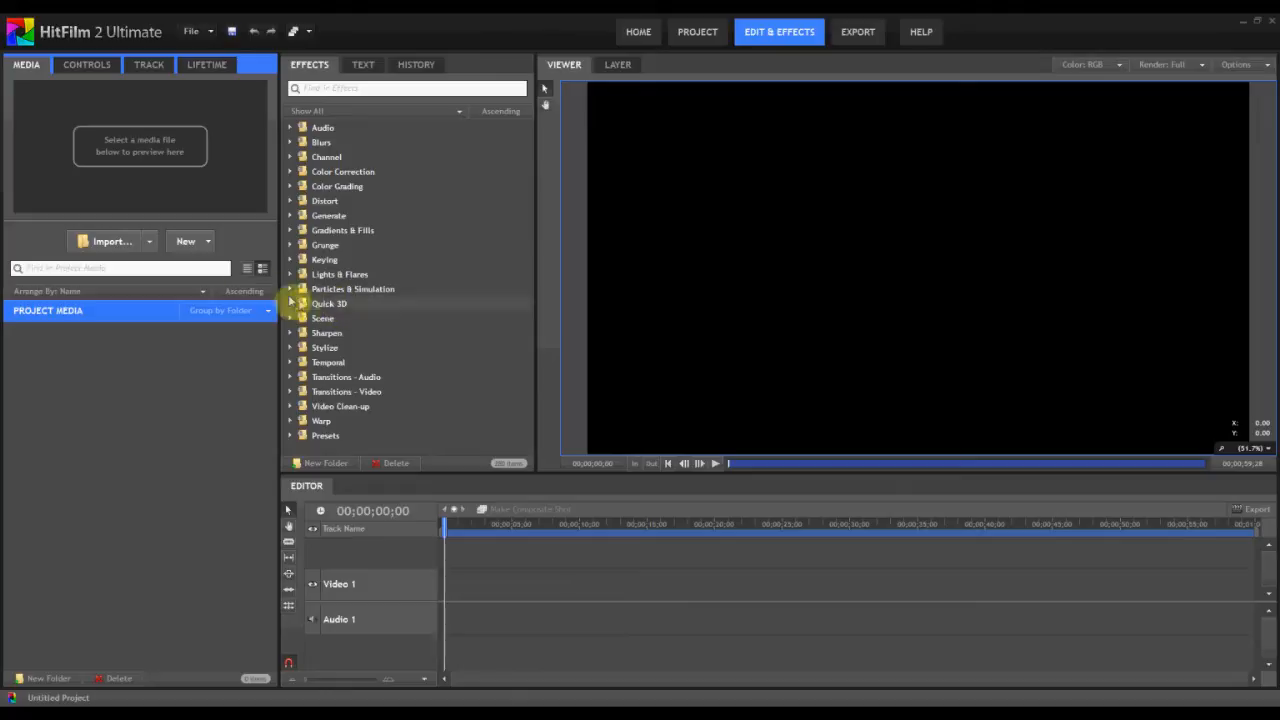
click(194, 248)
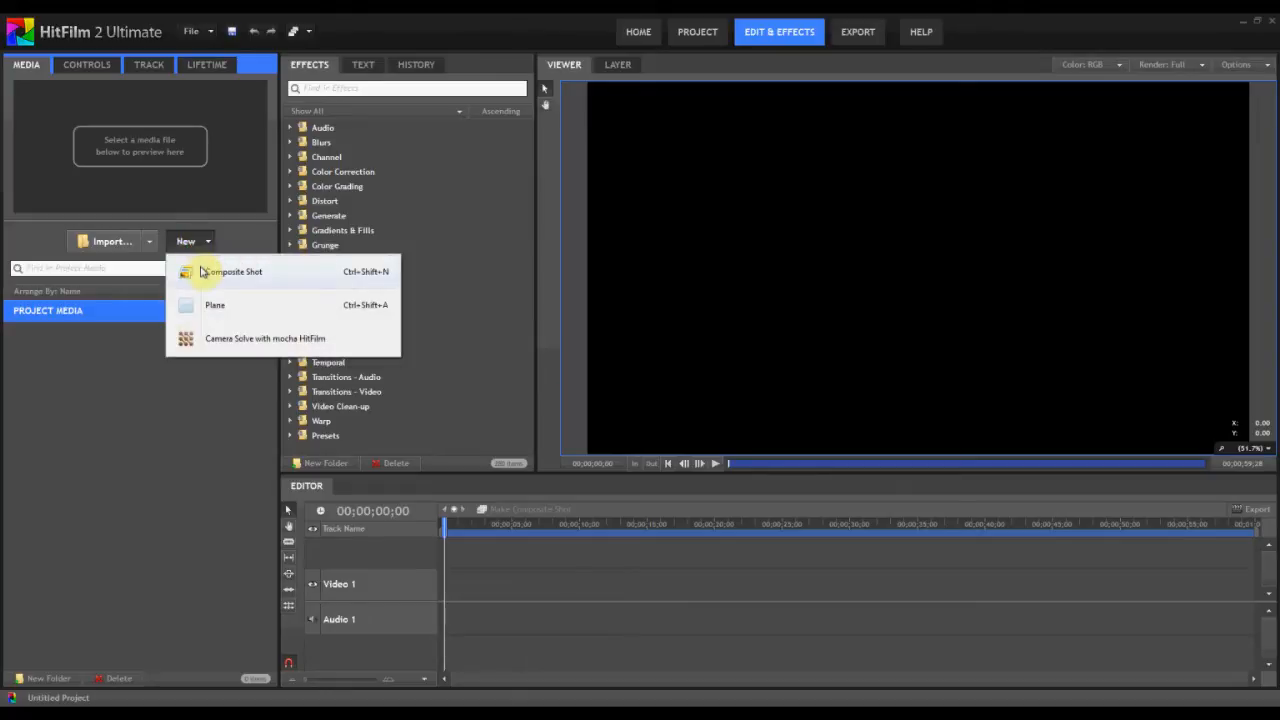
click(203, 272)
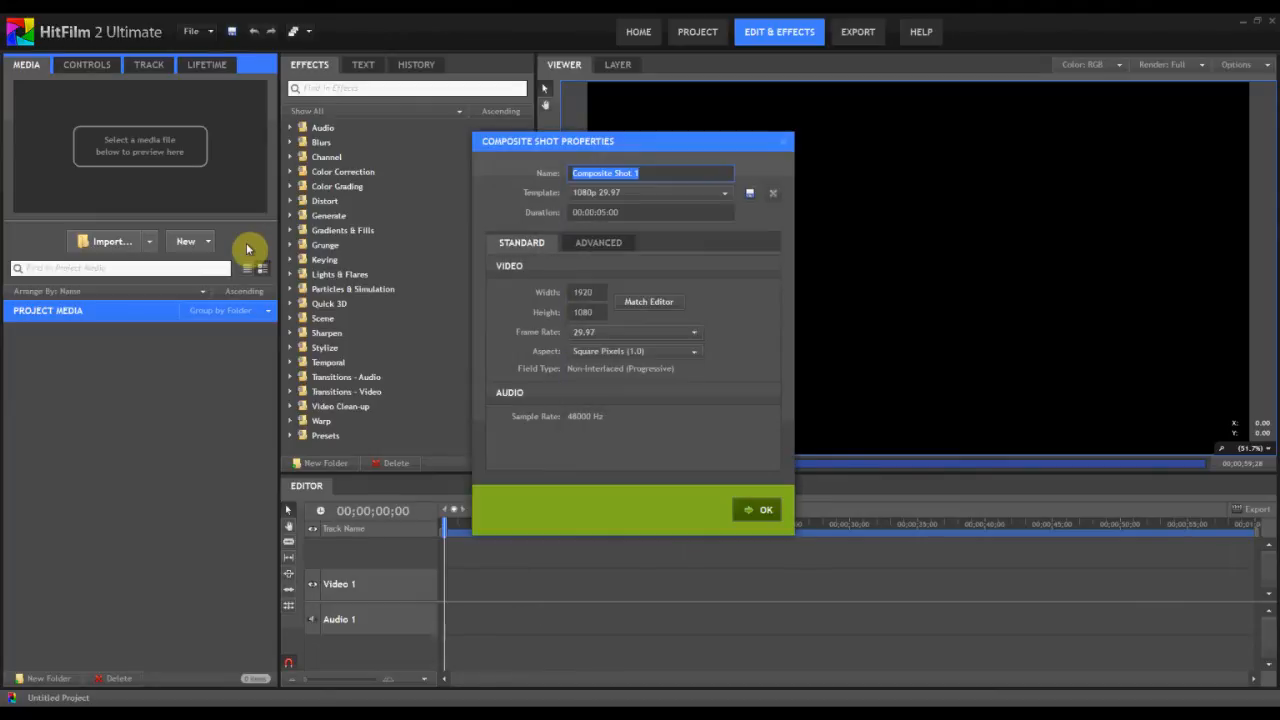
text(Radial Background)
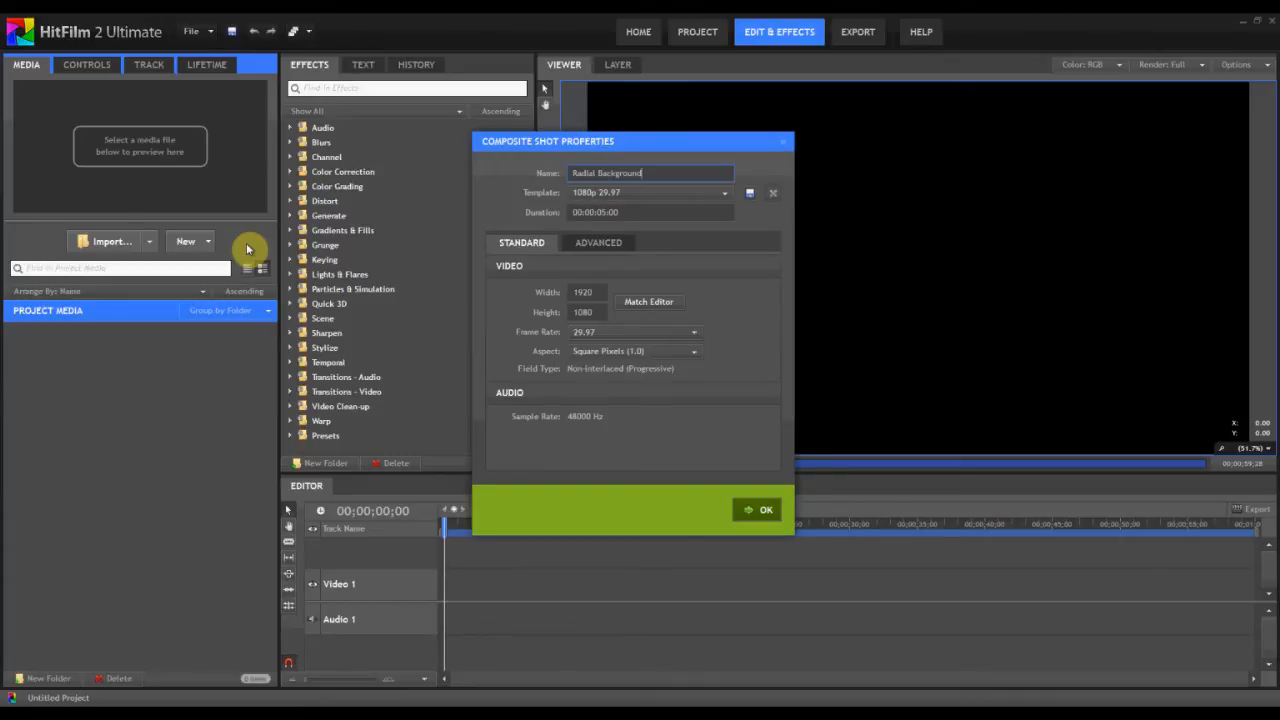
key(Return)
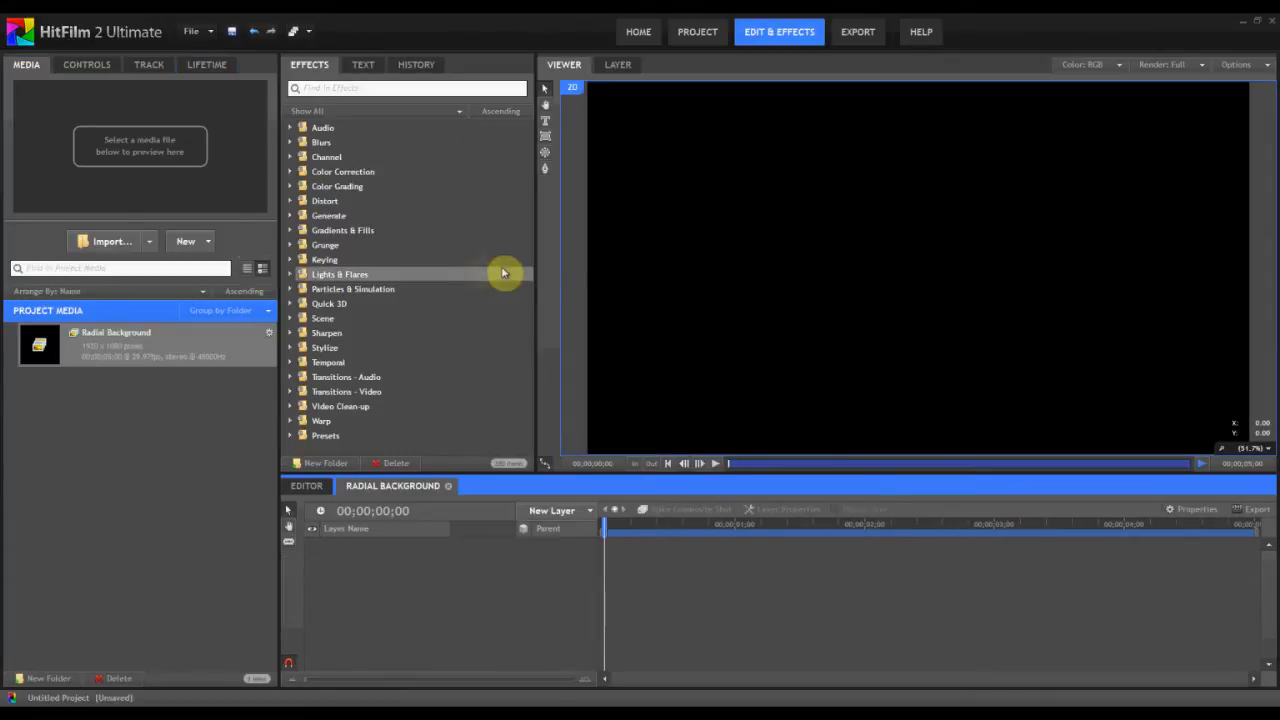
Add a white 1920 x 1080 plane layer named White to the Radial Background composite shot.
click(527, 513)
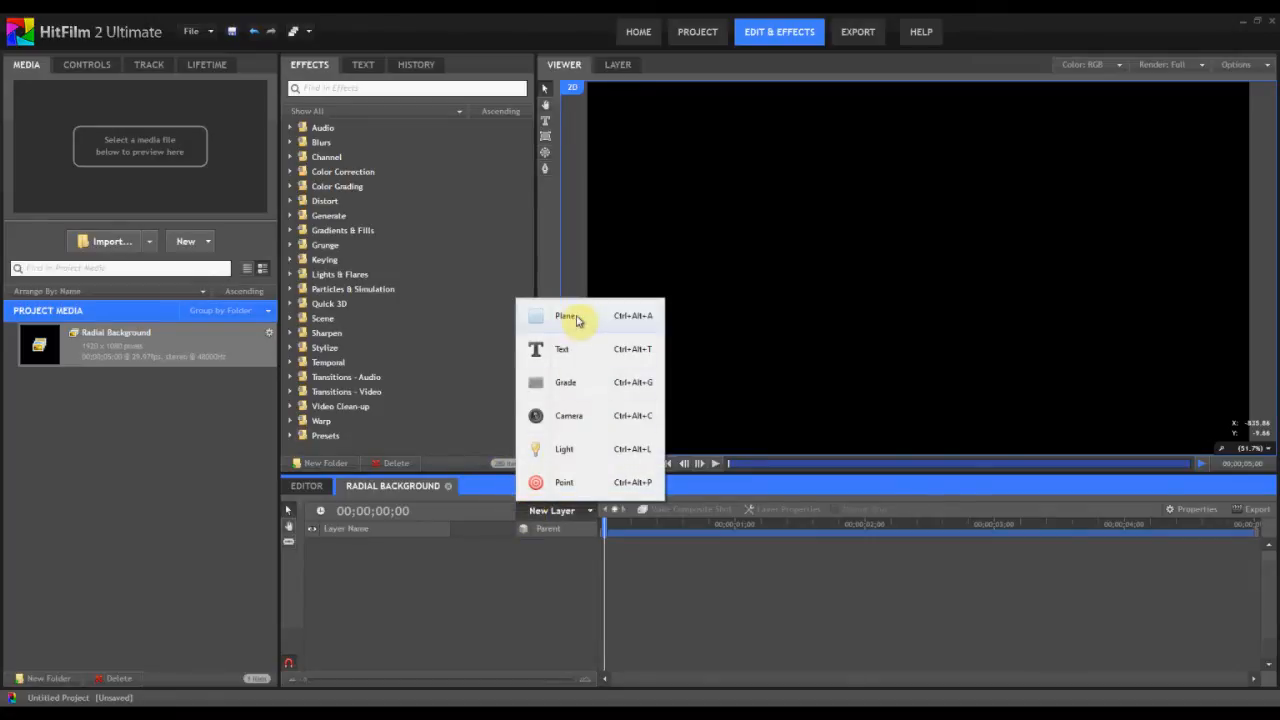
click(577, 320)
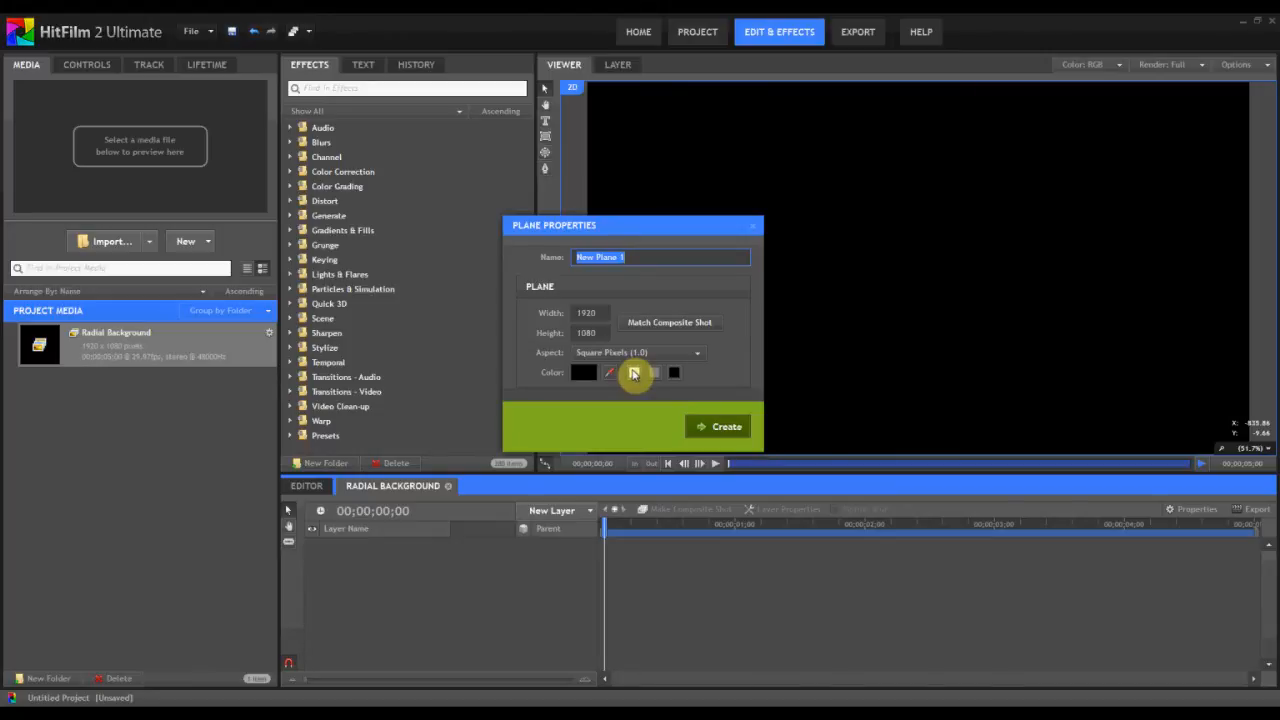
text(Whitwe)
key(BackSpace)
key(BackSpace)
text(e)
click(634, 373)
click(730, 428)
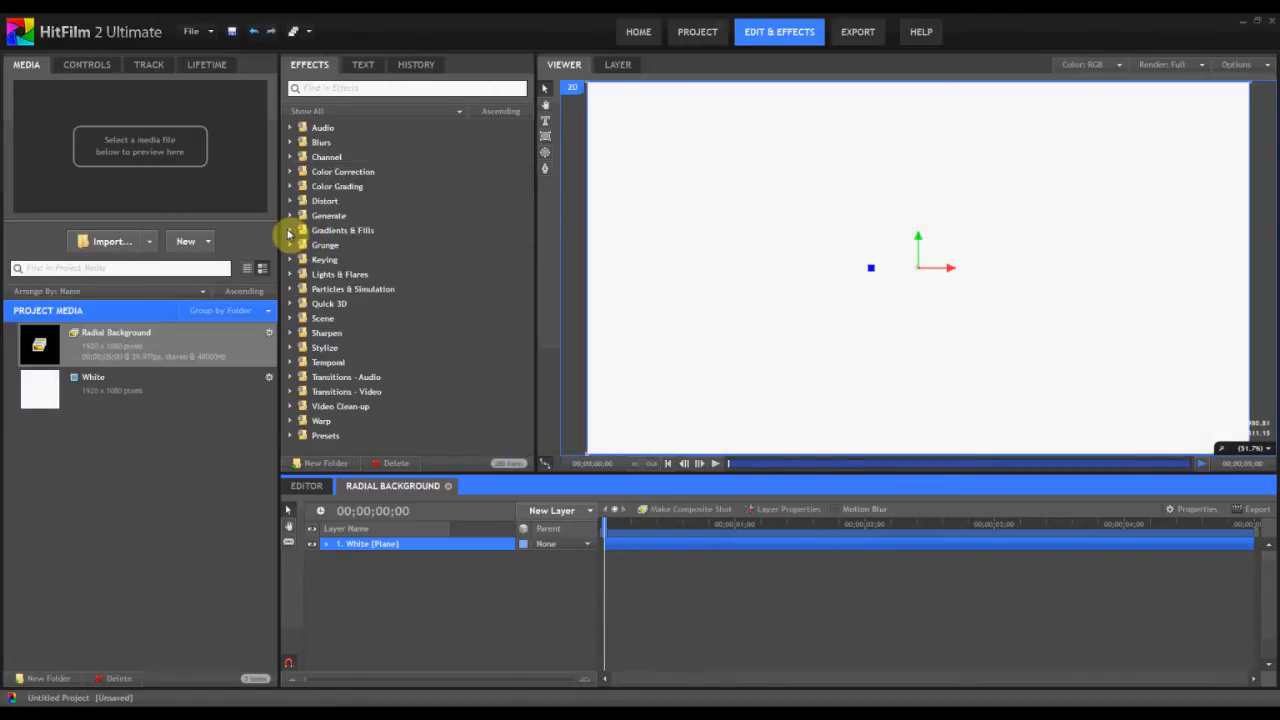
Apply the Radial Gradient effect to the White plane and expand the effect's settings.
click(289, 231)
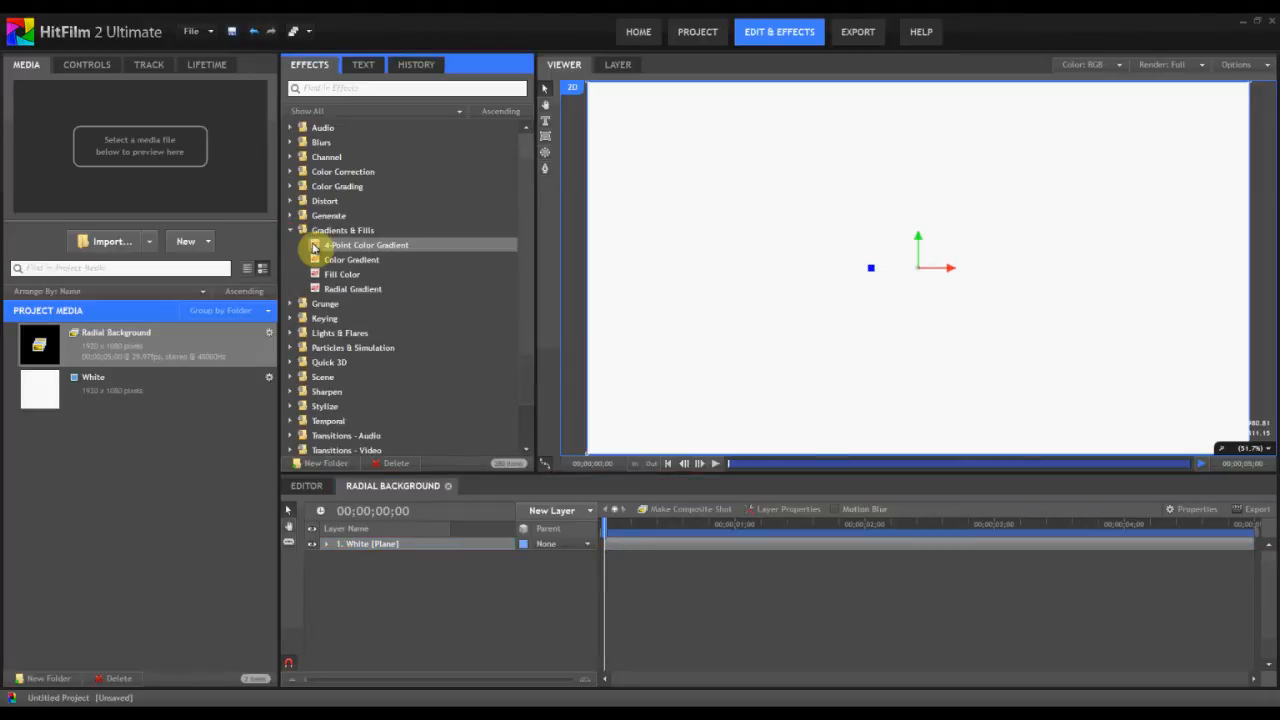
drag(322, 289, 463, 544)
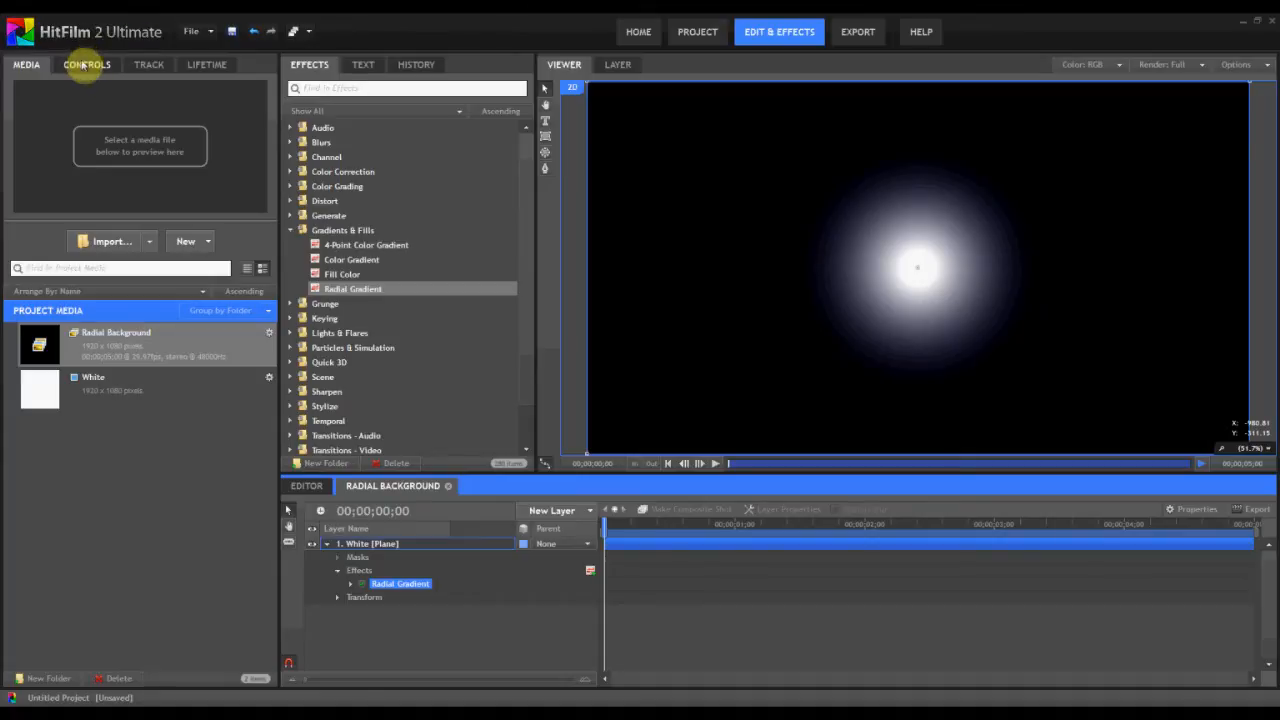
click(82, 65)
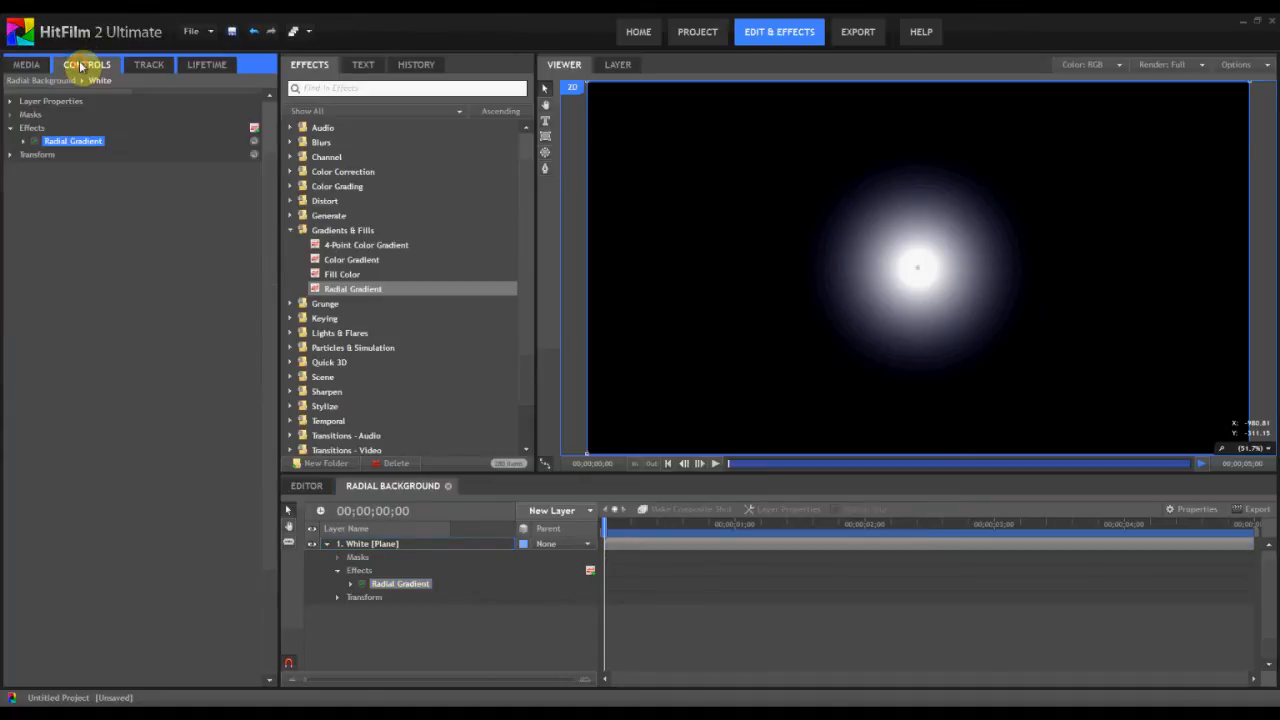
click(25, 142)
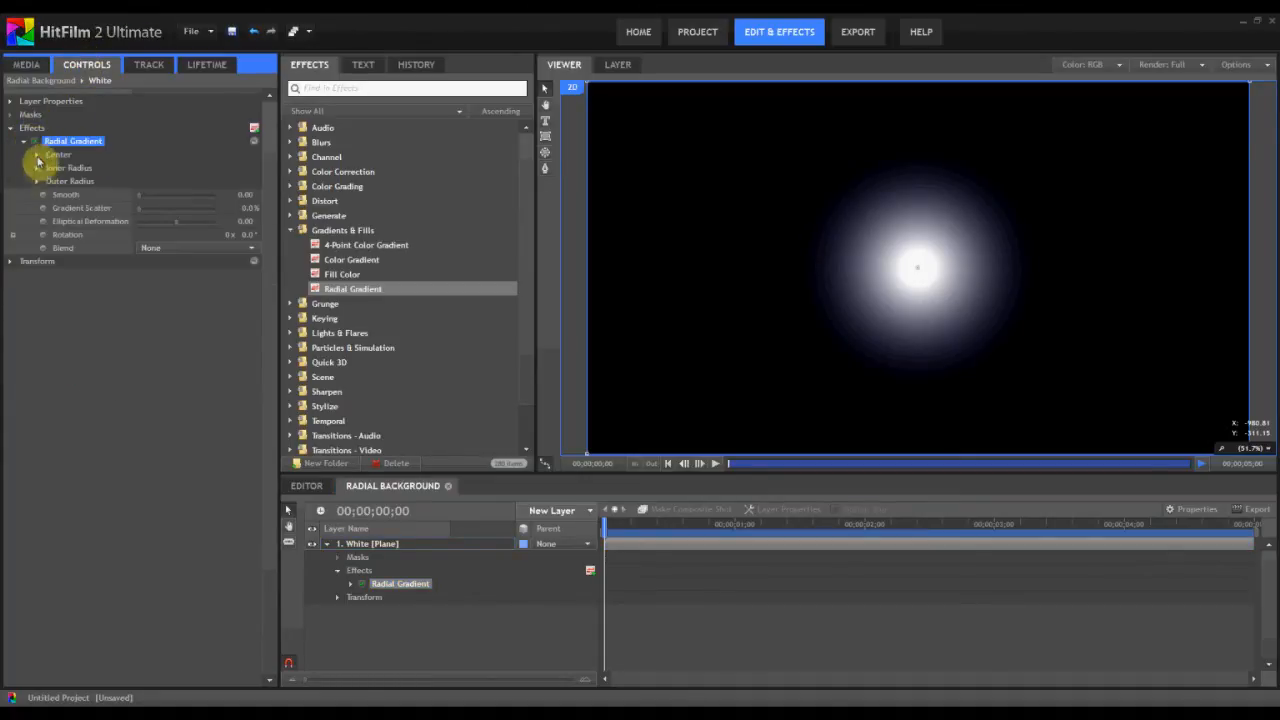
Set the radial gradient's inner radius to 0 px and its outer radius to 1000 px.
click(36, 157)
click(36, 157)
click(40, 167)
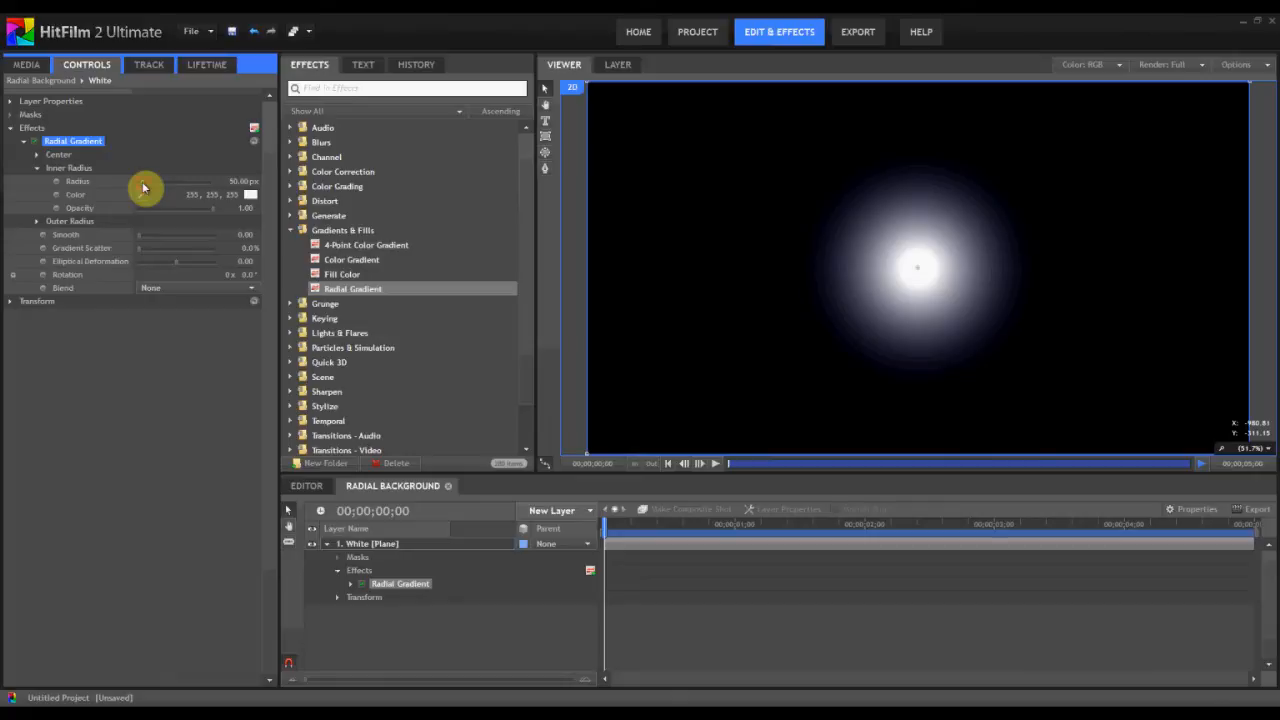
drag(143, 187, 120, 189)
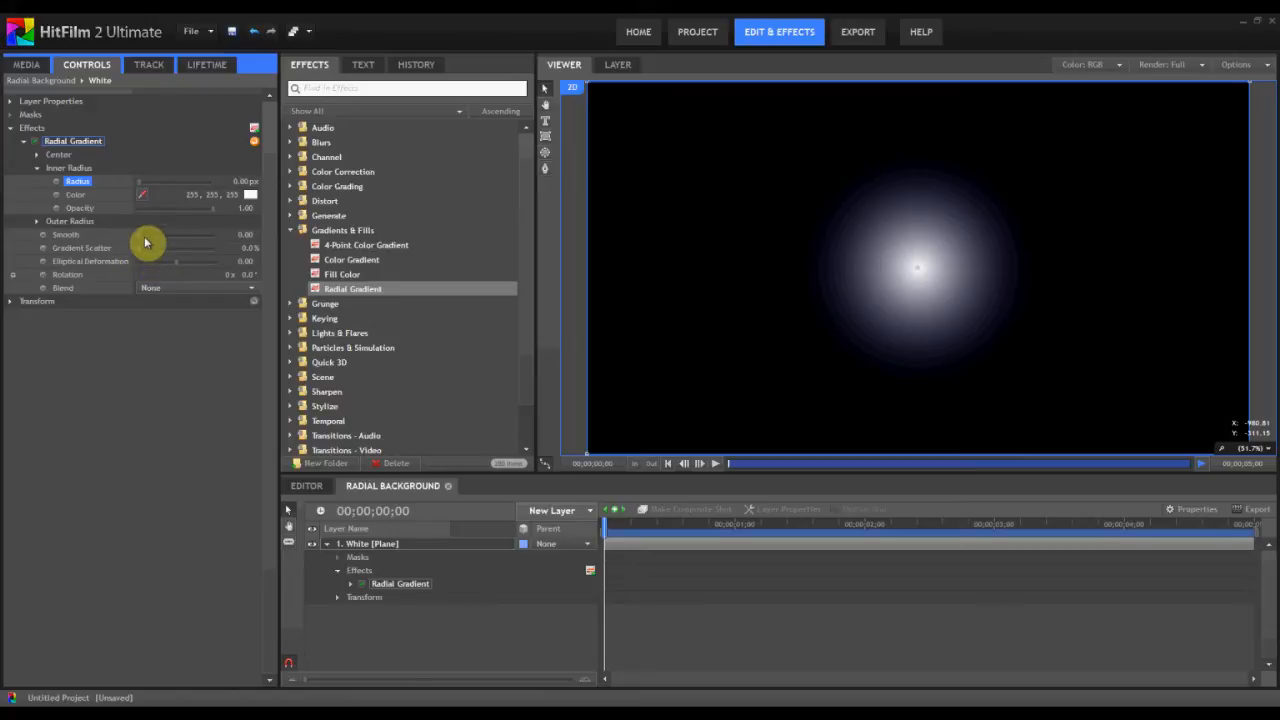
click(37, 221)
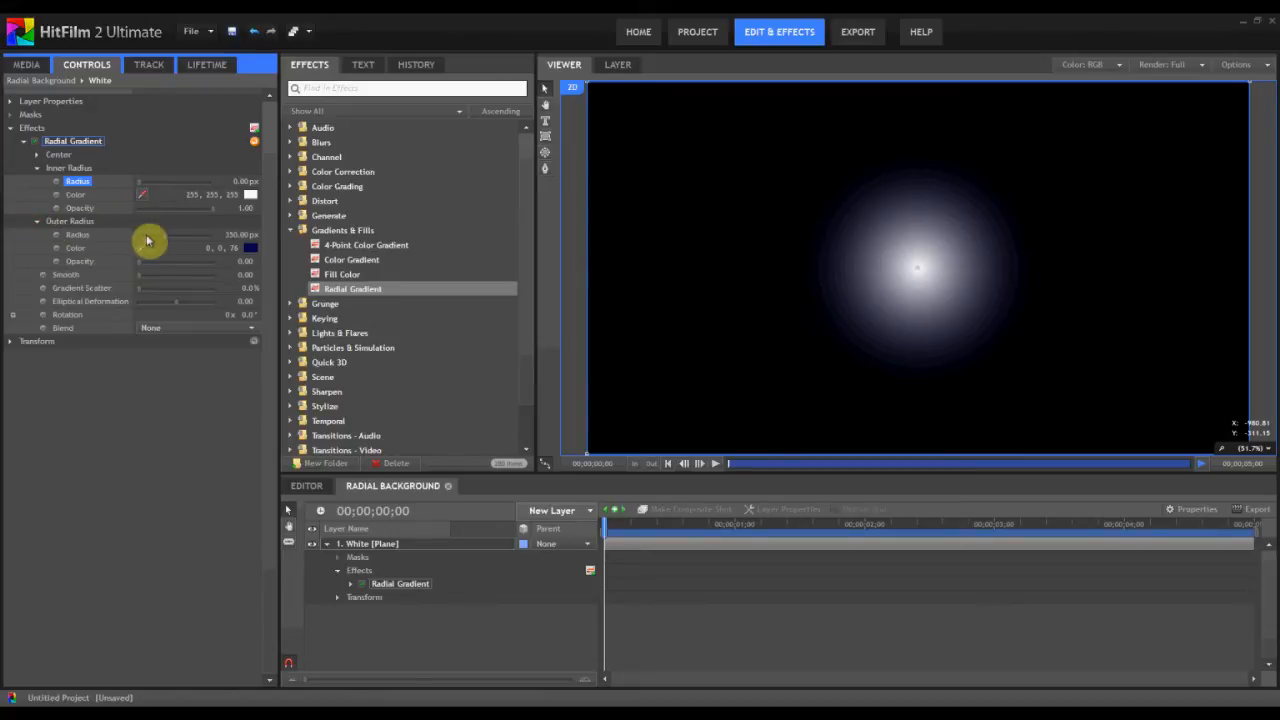
drag(165, 240, 257, 206)
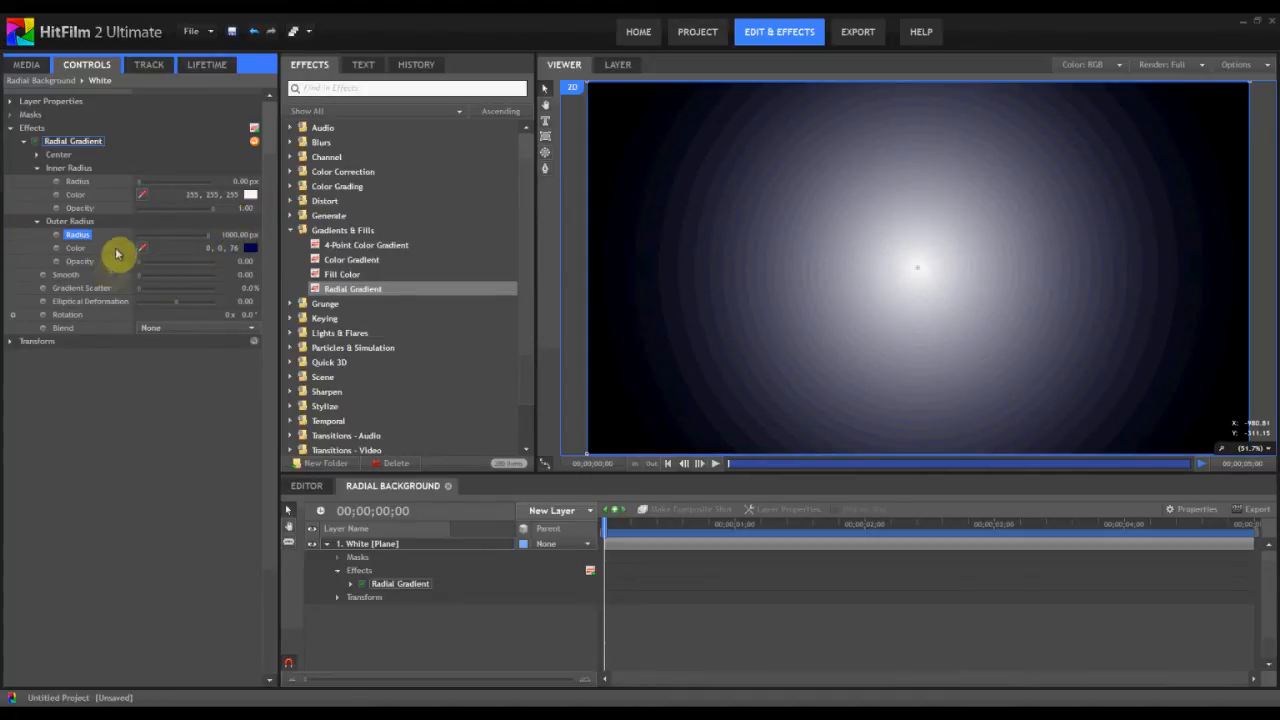
Set the gradient's inner radius color to pink (255, 107, 208).
click(250, 195)
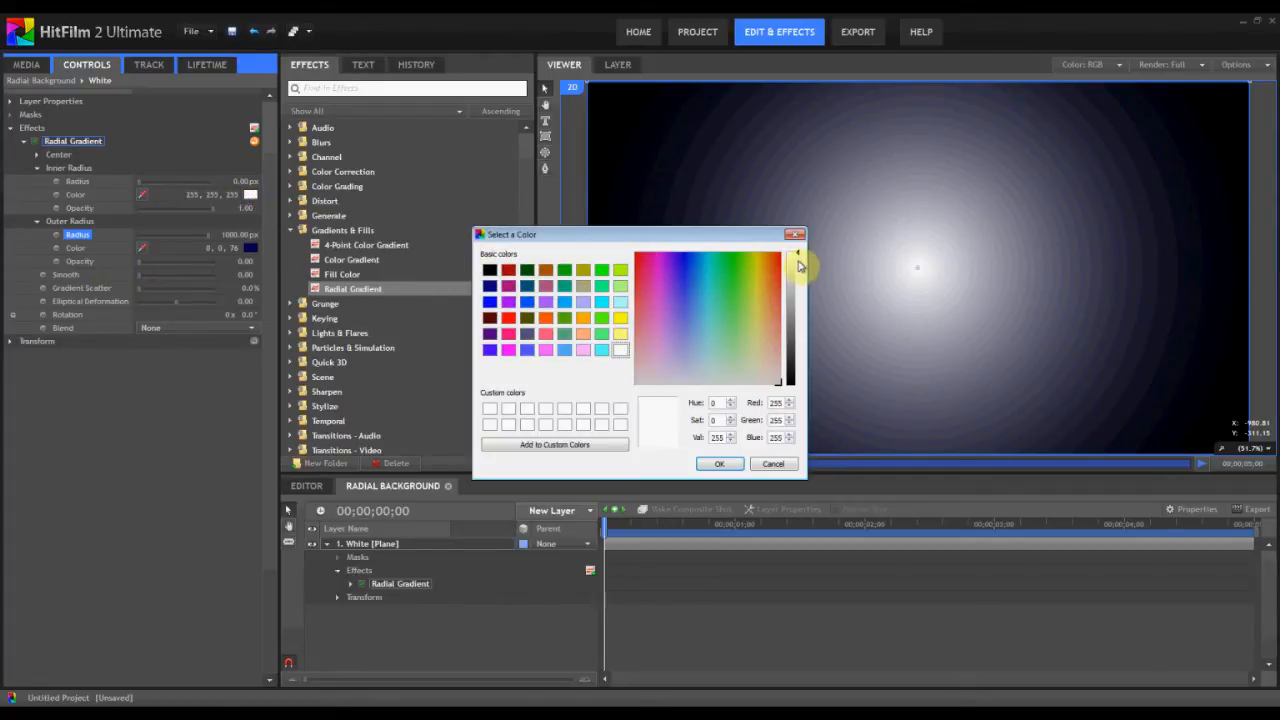
drag(751, 266, 652, 314)
click(719, 463)
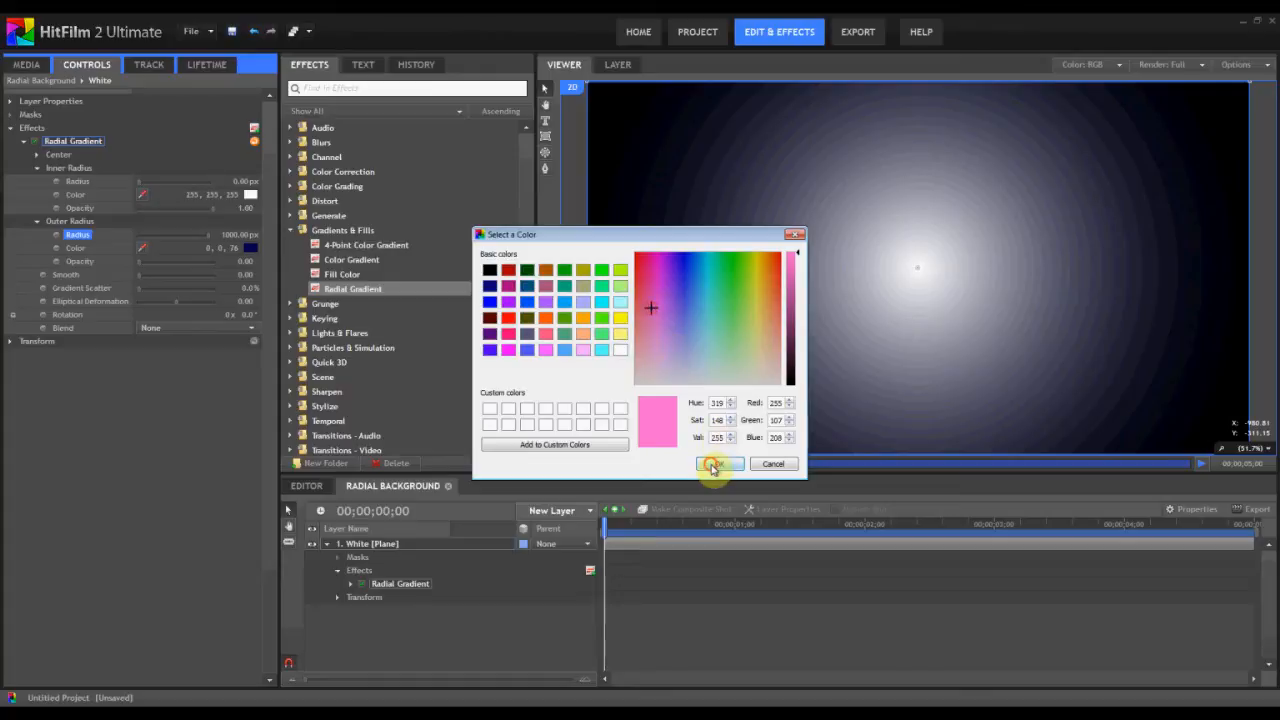
Set the gradient's outer radius color to grey (138, 134, 134).
click(246, 250)
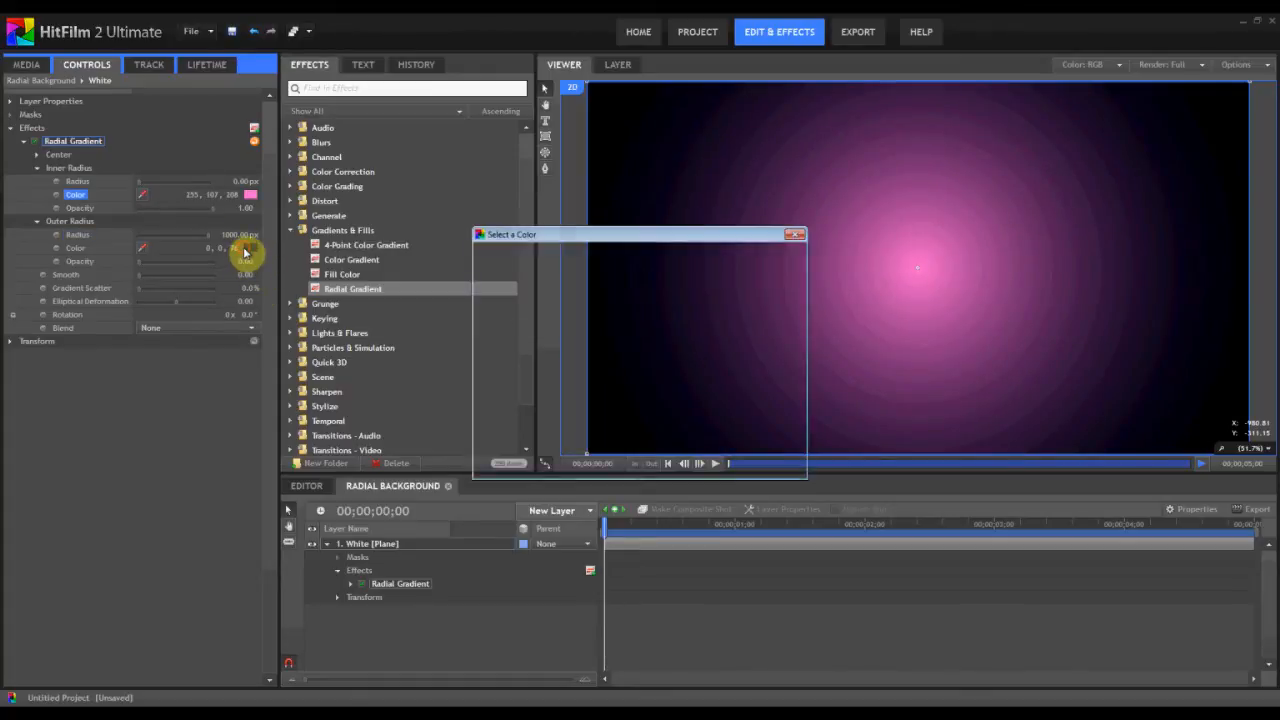
click(660, 332)
drag(660, 332, 636, 380)
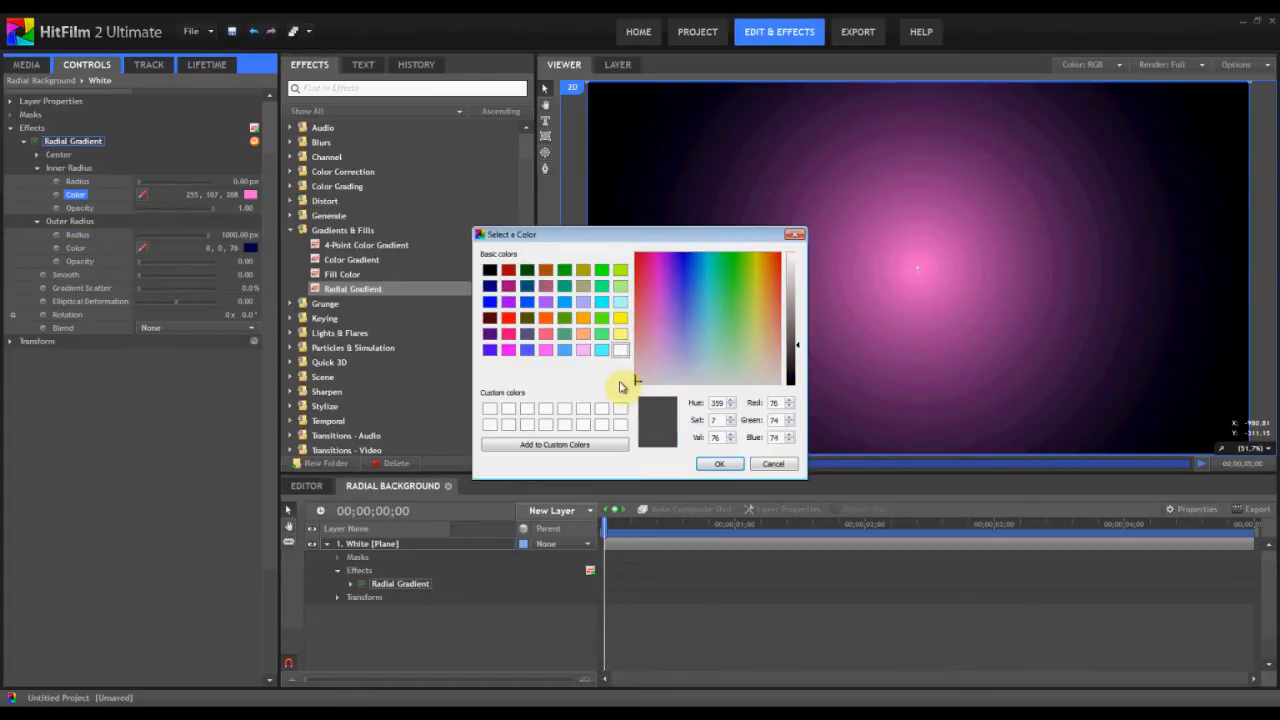
drag(797, 349, 795, 312)
click(706, 463)
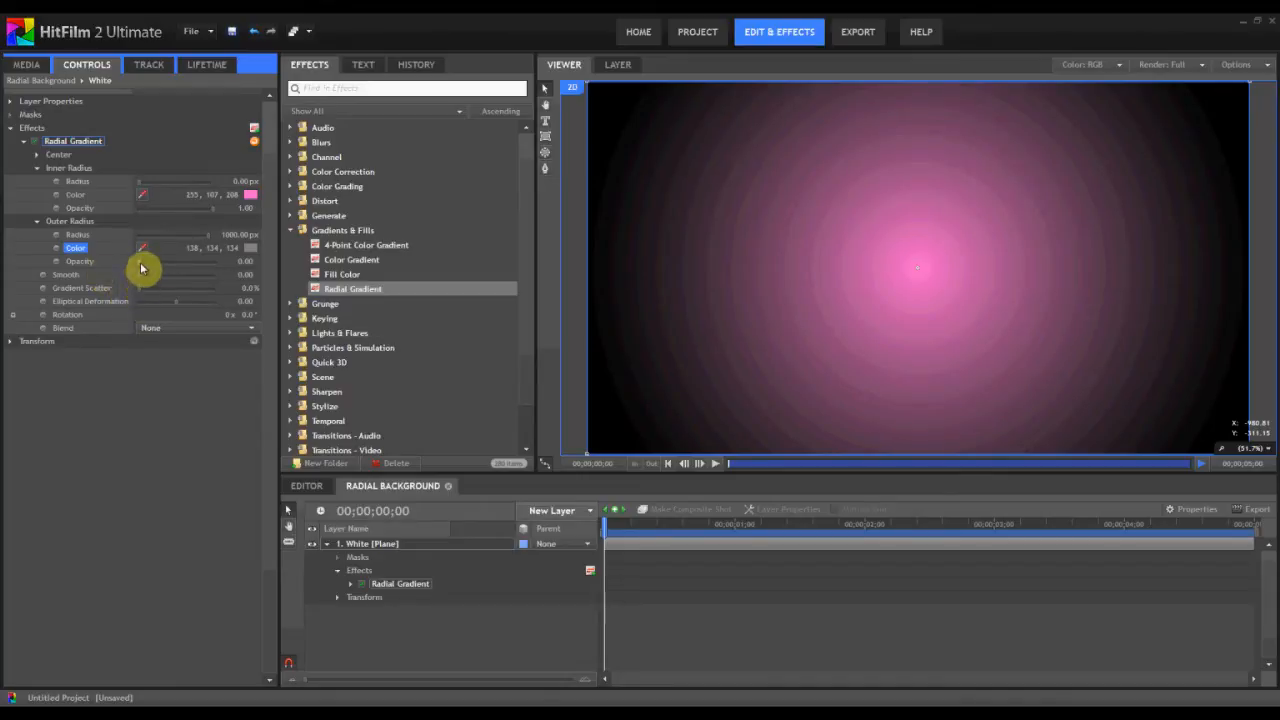
Raise the outer radius opacity to 0.75 and set the gradient's smoothness to 0.50.
drag(143, 268, 199, 264)
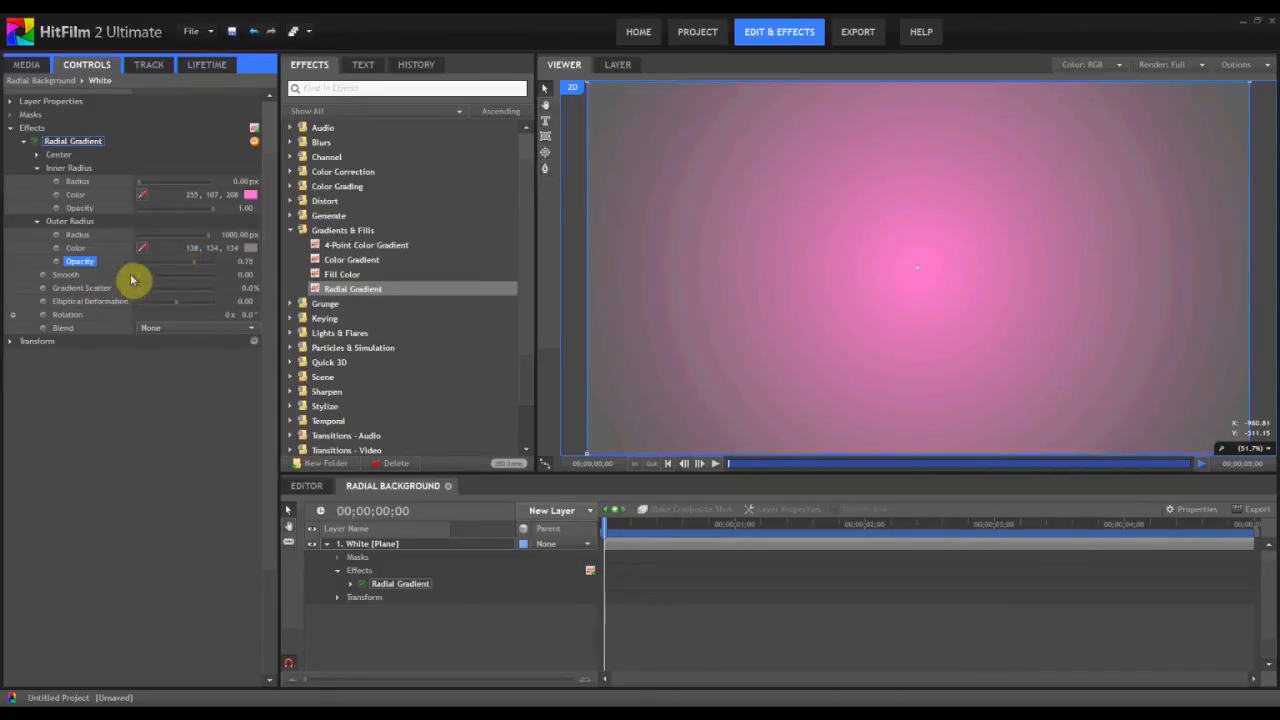
drag(141, 282, 174, 281)
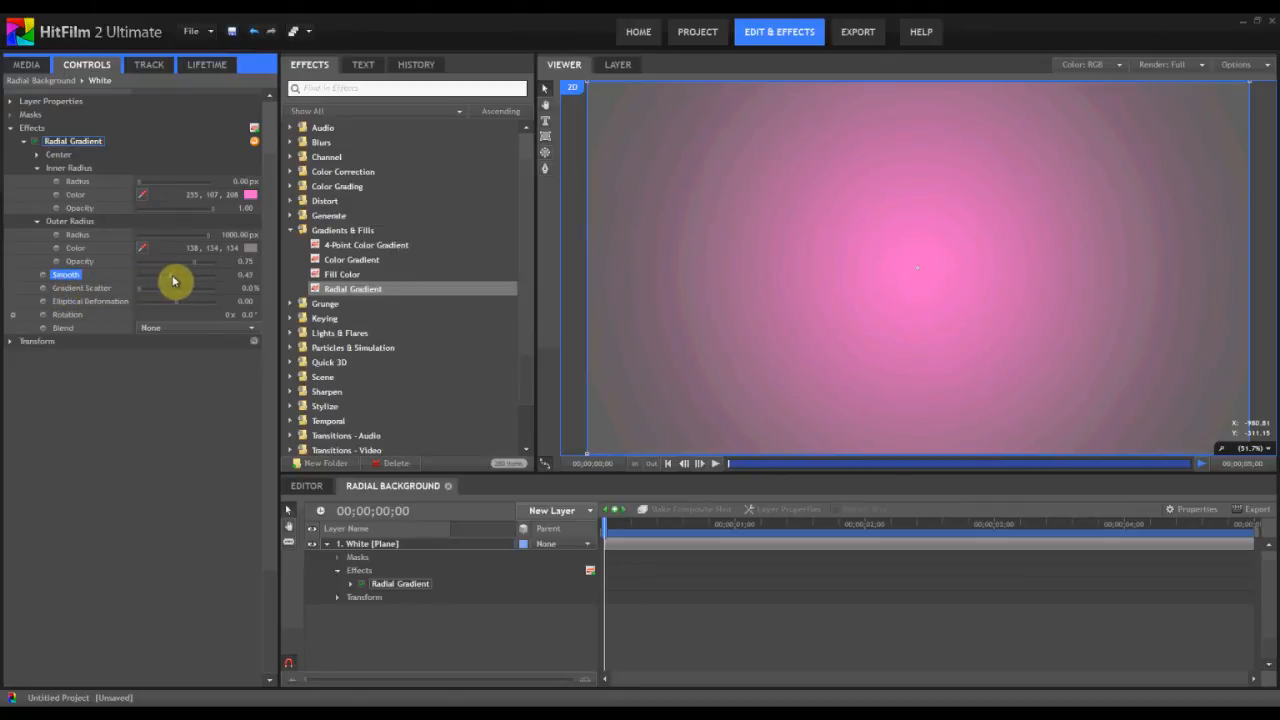
click(245, 273)
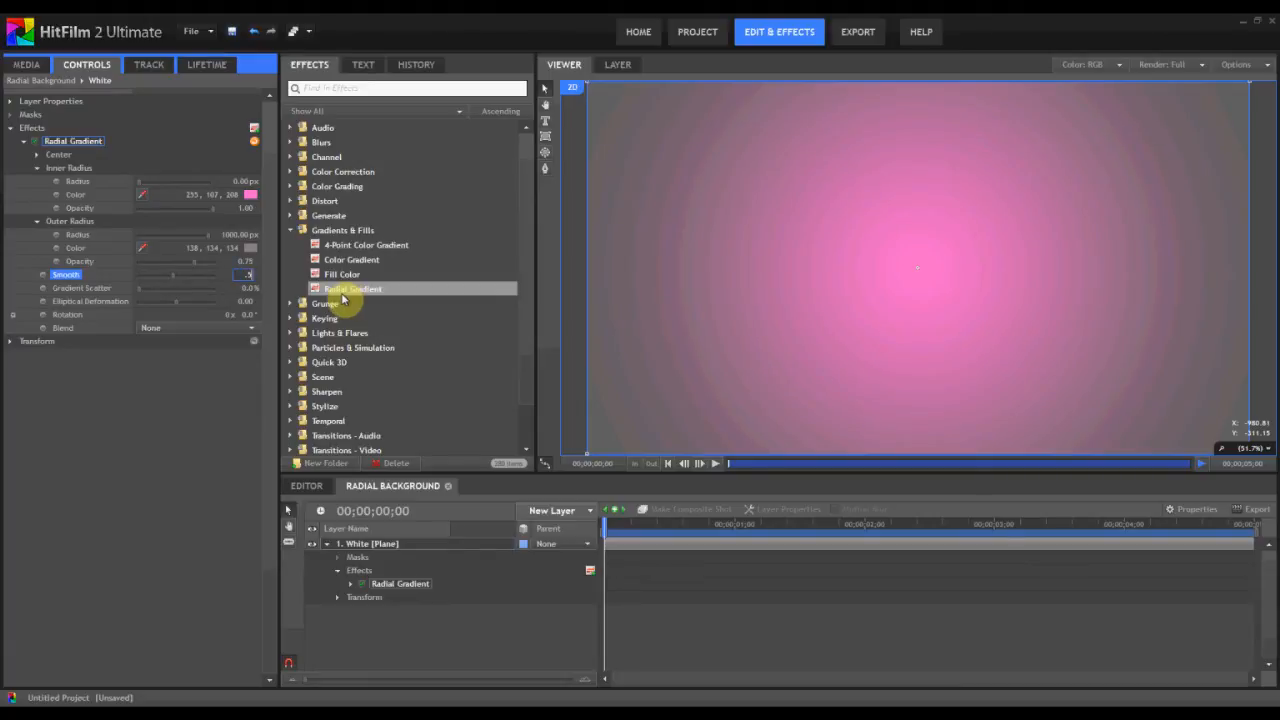
key(Return)
click(143, 406)
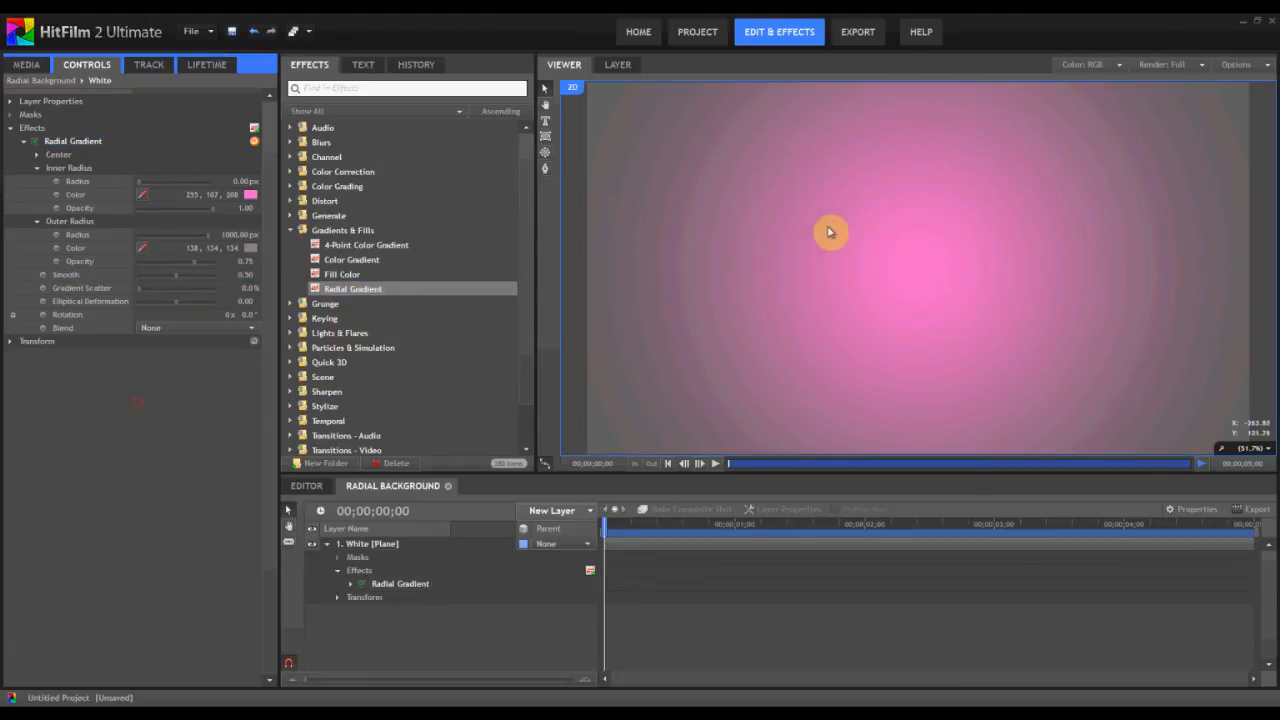
Export the current frame as a PNG image named "Radial - Gre" in the Gradient TUT folder.
scroll(829, 230, down, 1)
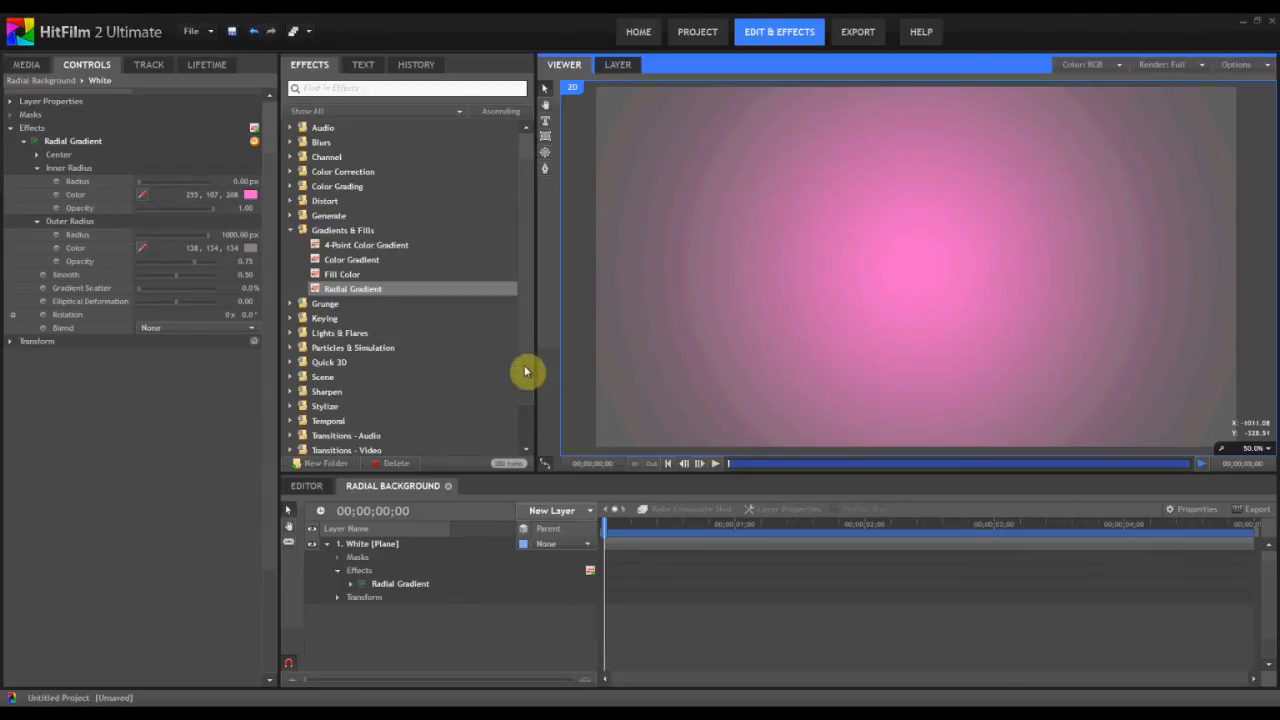
click(1233, 66)
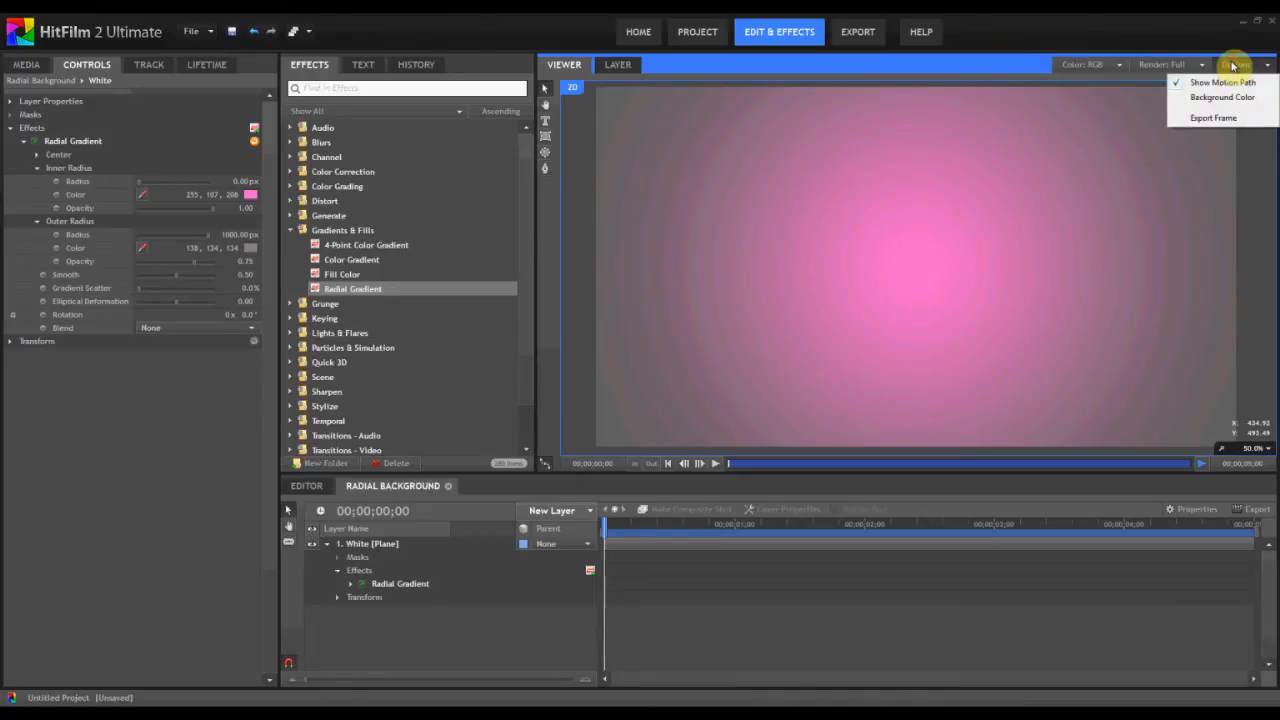
click(1217, 119)
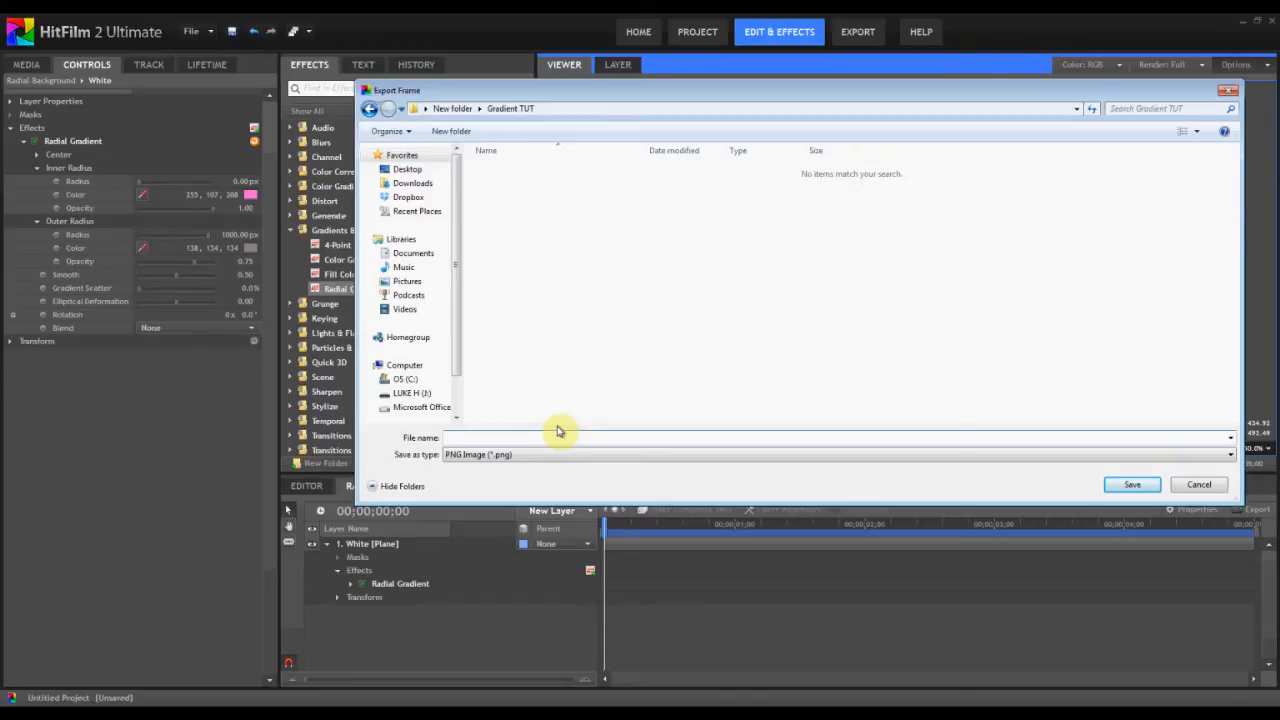
text(Radial)
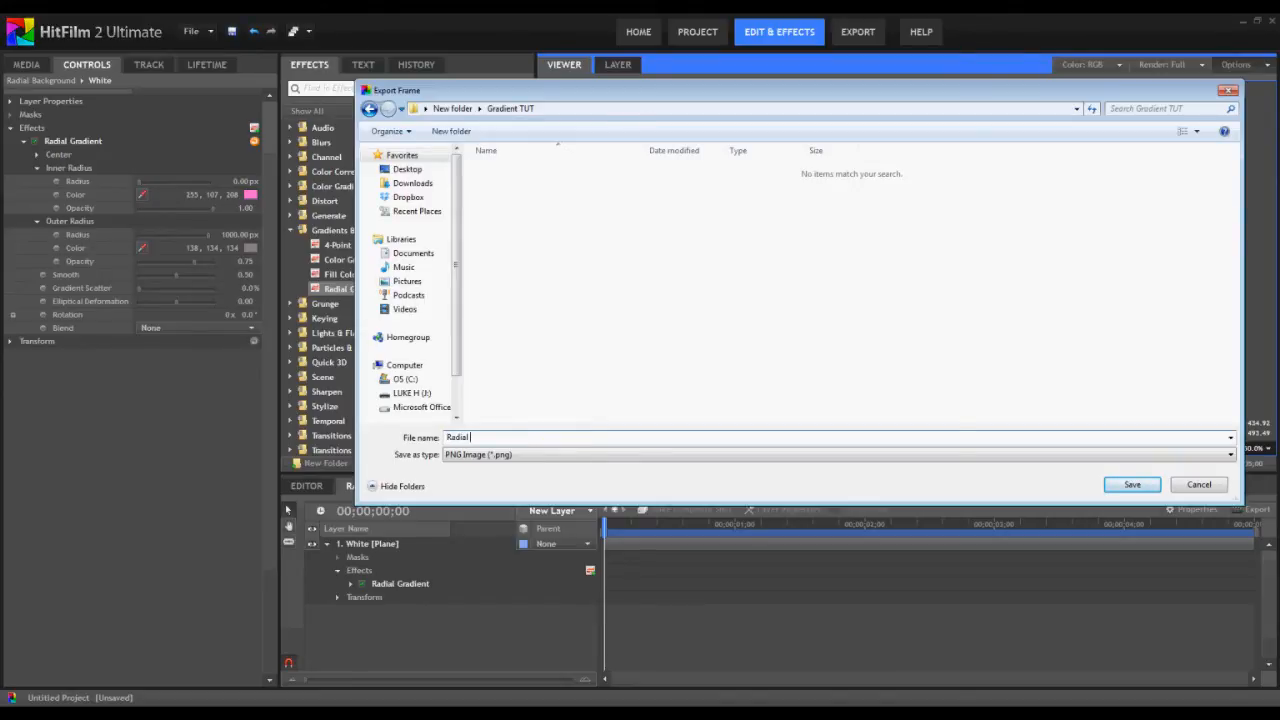
text( - Gre)
key(Return)
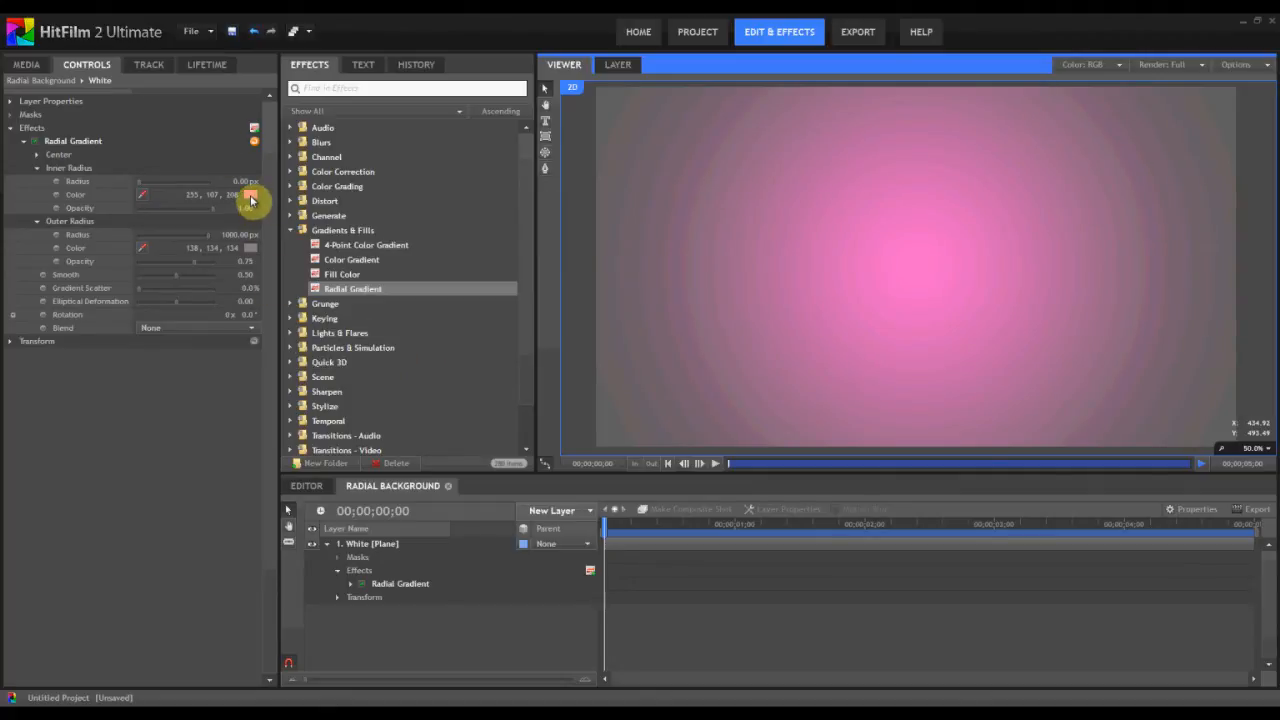
Change the gradient's inner radius color to neutral grey (121, 121, 121).
click(251, 200)
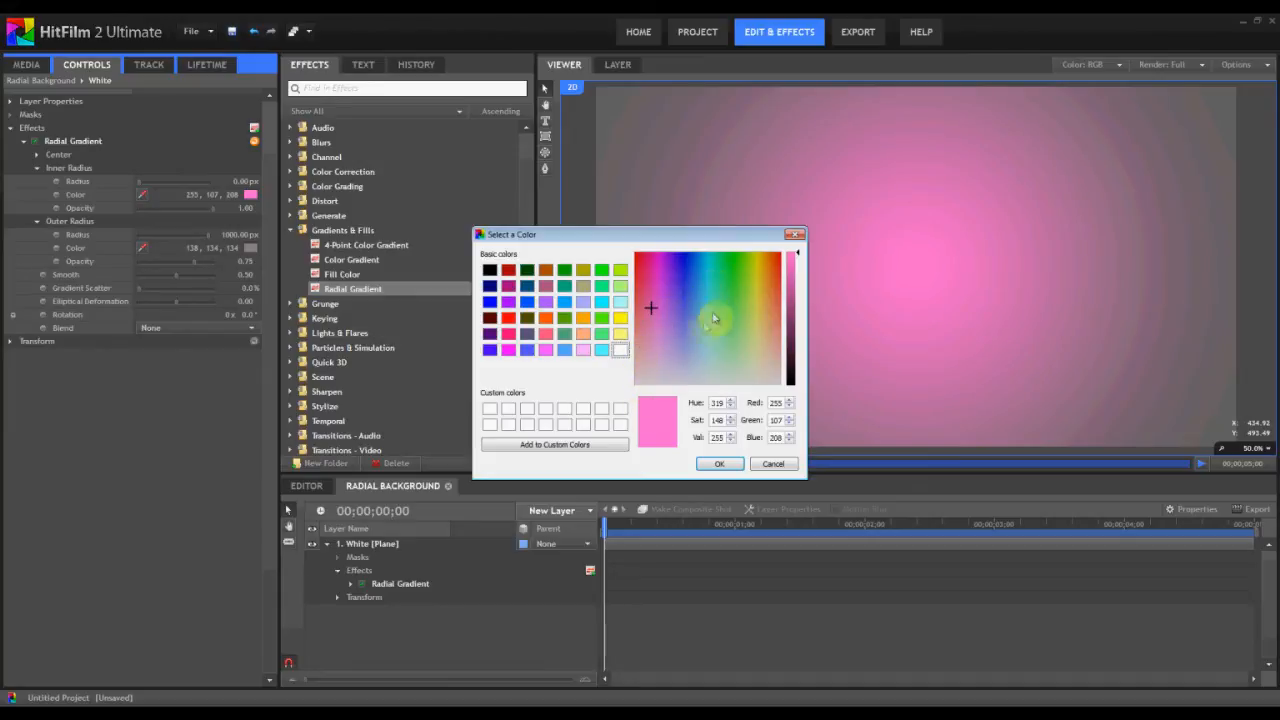
drag(664, 351, 591, 421)
drag(796, 248, 796, 321)
click(716, 465)
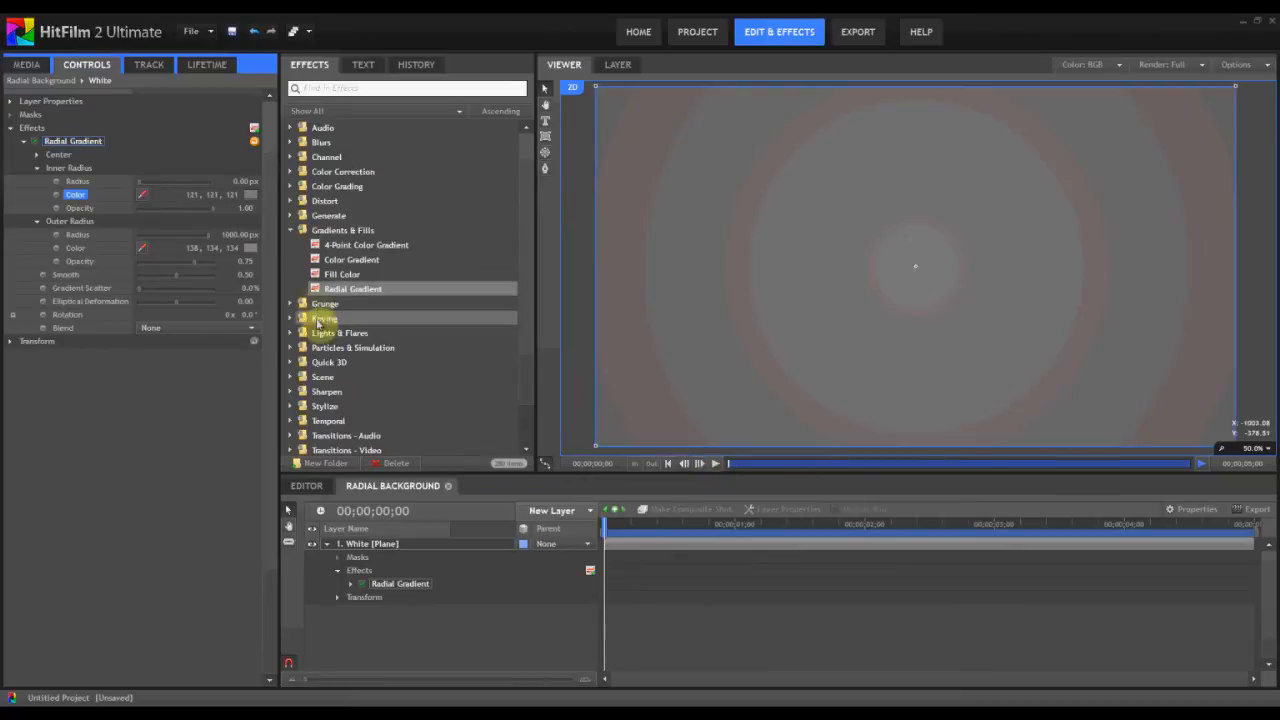
Change the gradient's outer radius color to black (0, 0, 0).
click(250, 250)
drag(797, 320, 795, 385)
click(721, 462)
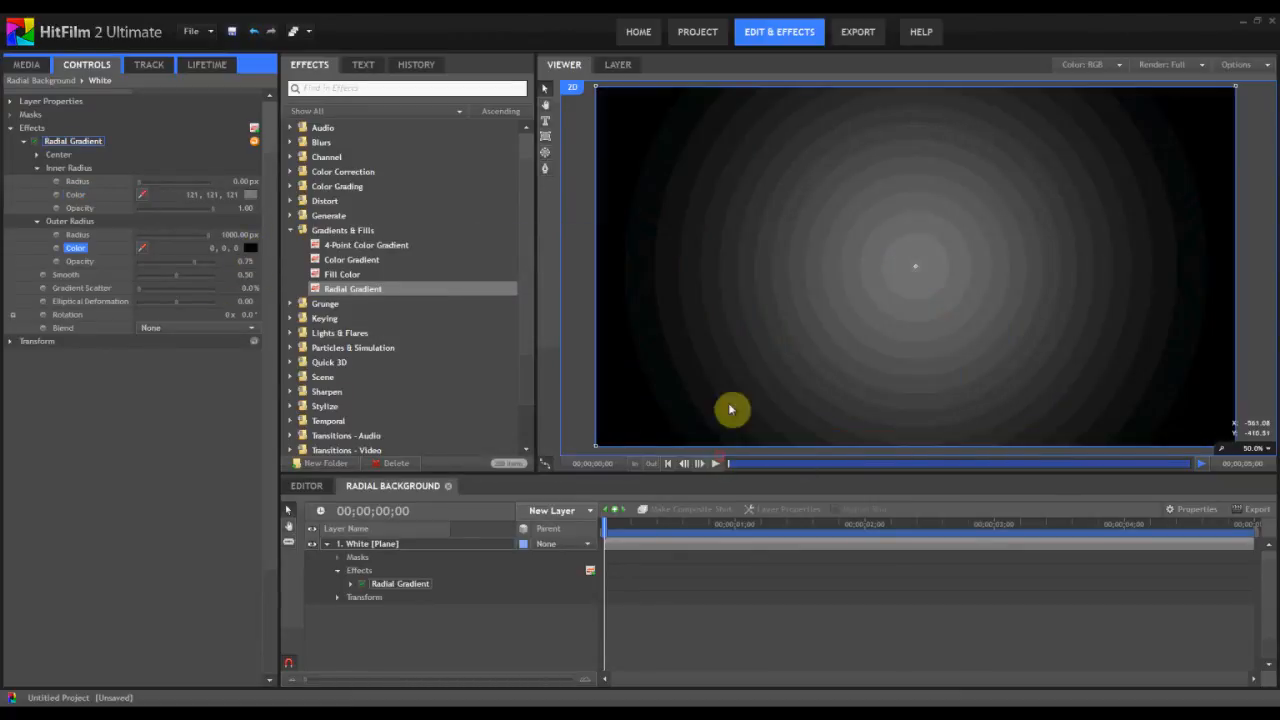
click(727, 577)
Darken the gradient's inner radius color to grey (94, 94, 94).
click(250, 195)
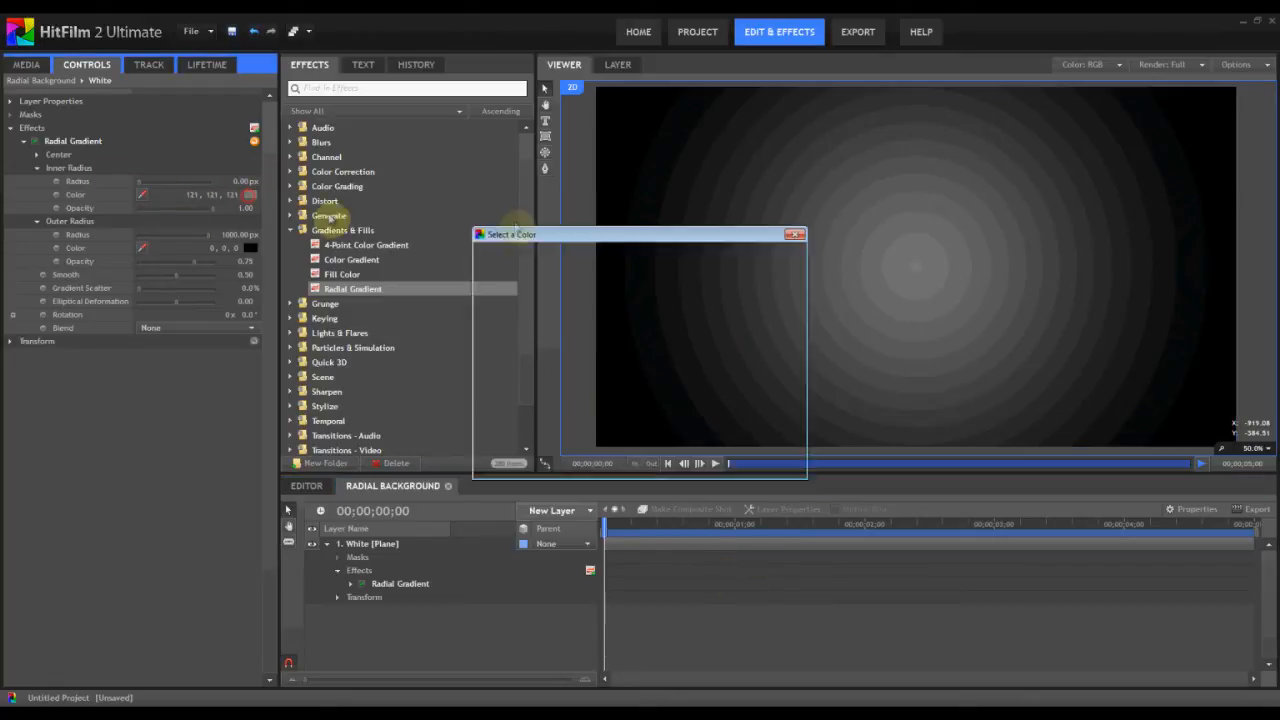
drag(797, 328, 796, 338)
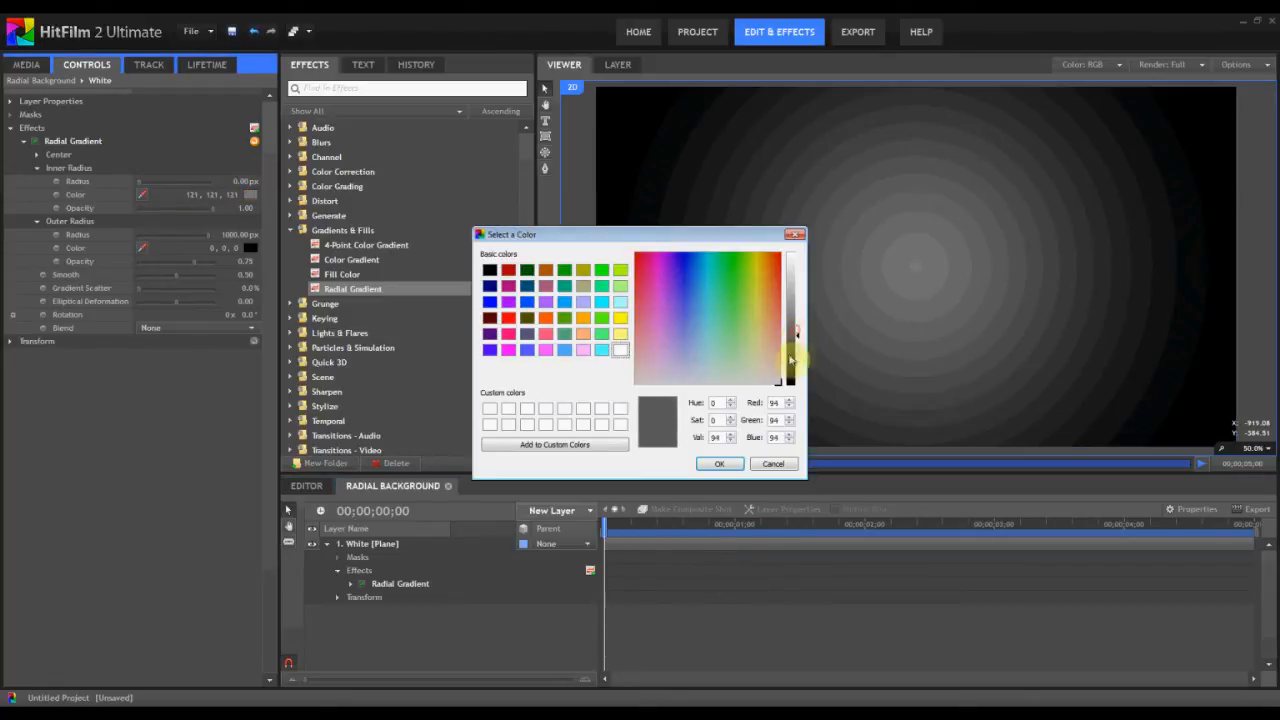
click(724, 464)
click(692, 634)
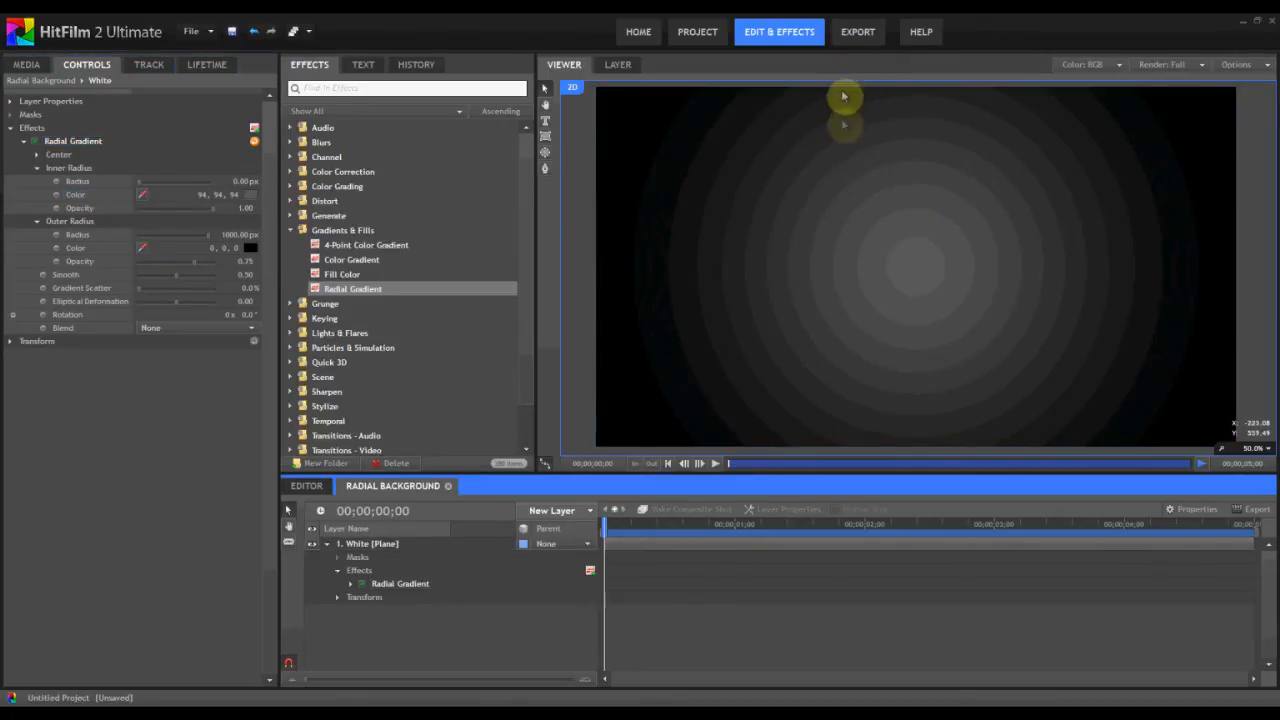
Export the current frame as a PNG image named "Radial - Black and Grey" in the Gradient TUT folder.
click(1240, 76)
click(1210, 120)
click(490, 209)
click(550, 438)
click(550, 438)
key(BackSpace)
key(BackSpace)
key(BackSpace)
key(BackSpace)
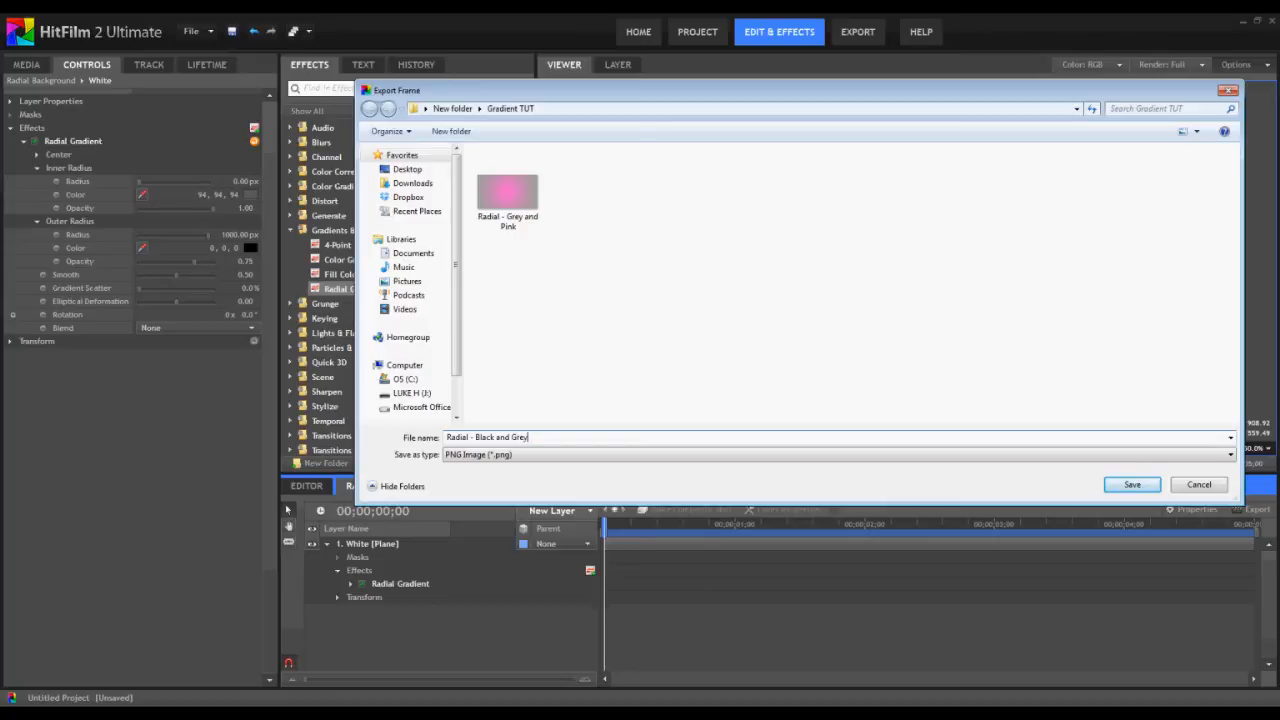
key(Return)
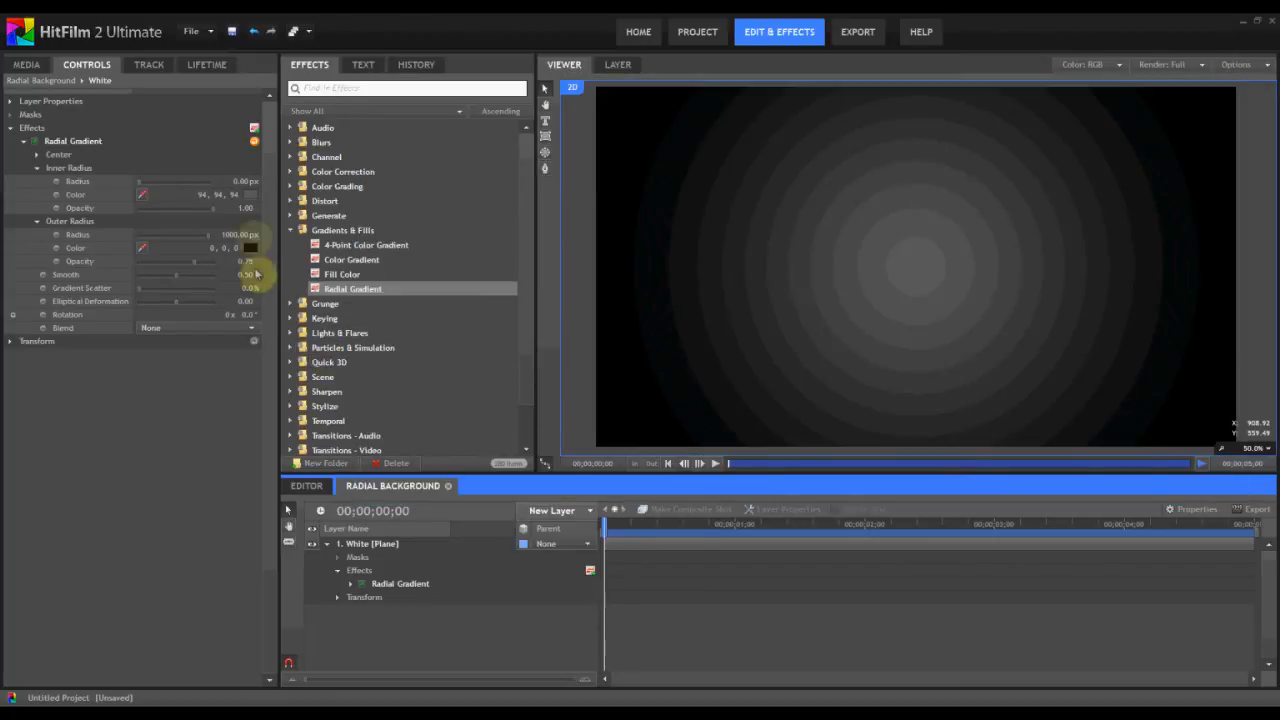
Change the gradient's inner radius color to bright blue (10, 182, 255).
click(250, 196)
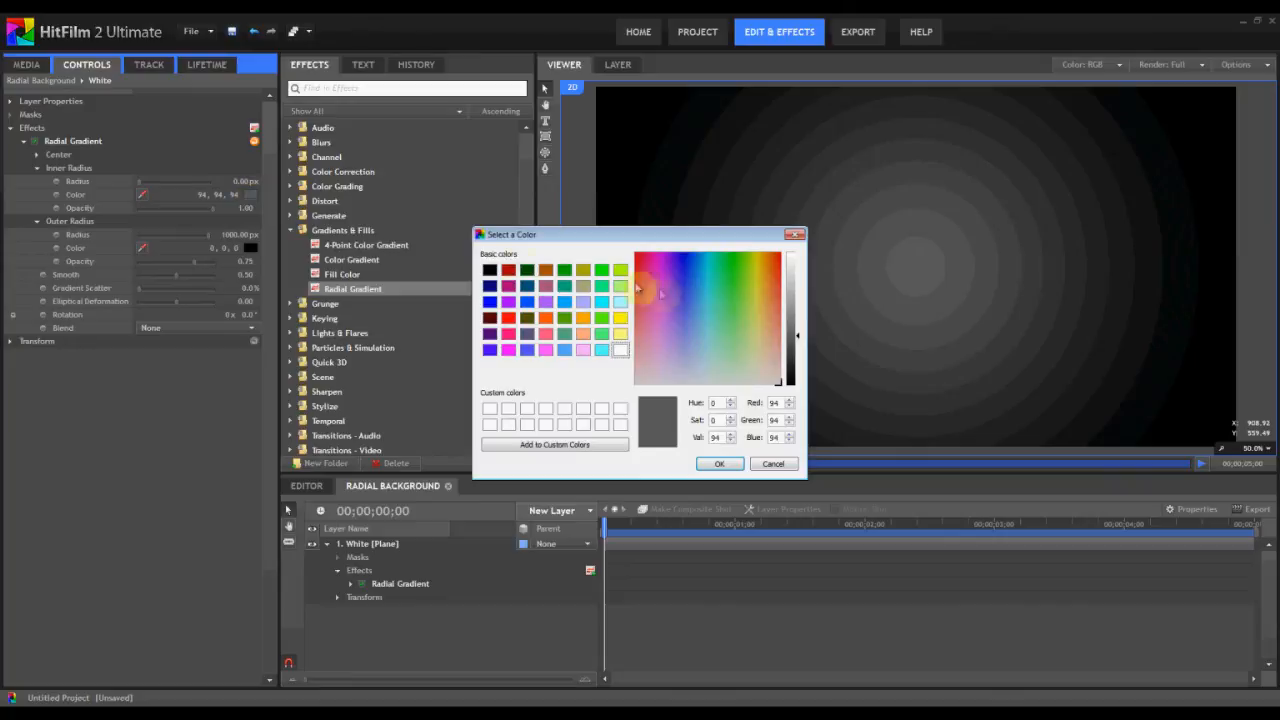
click(703, 266)
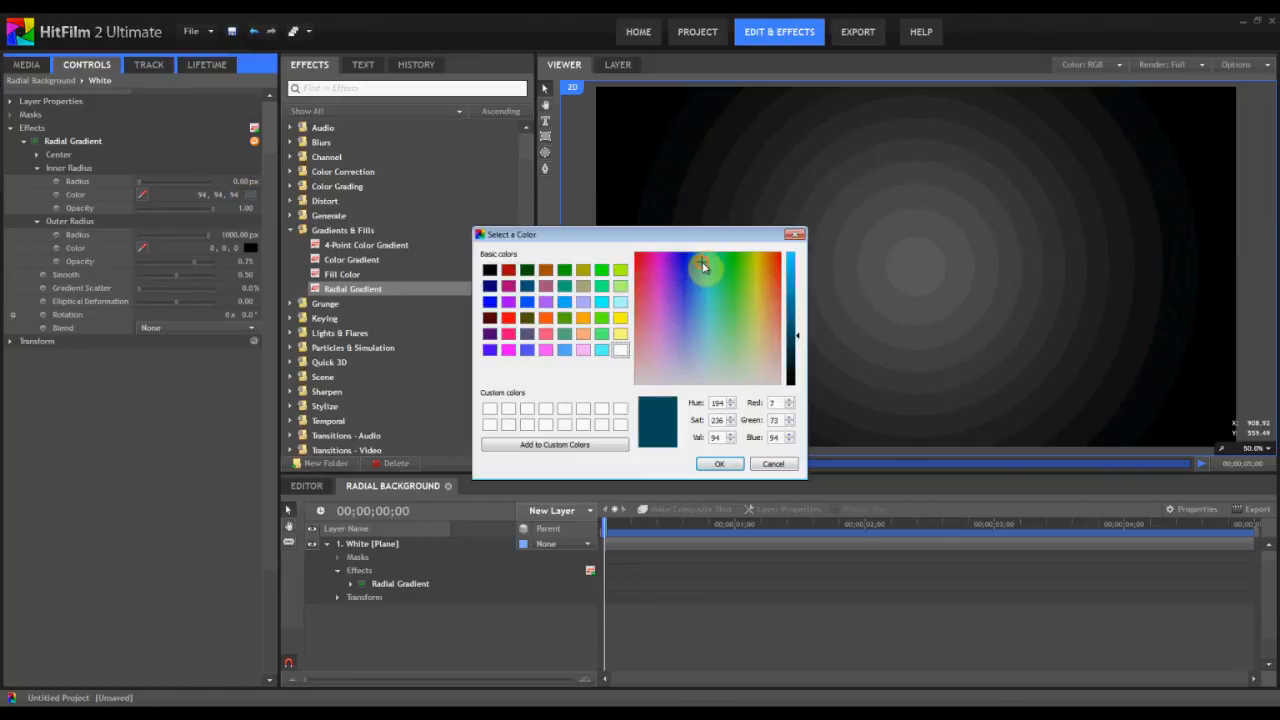
drag(790, 290, 797, 228)
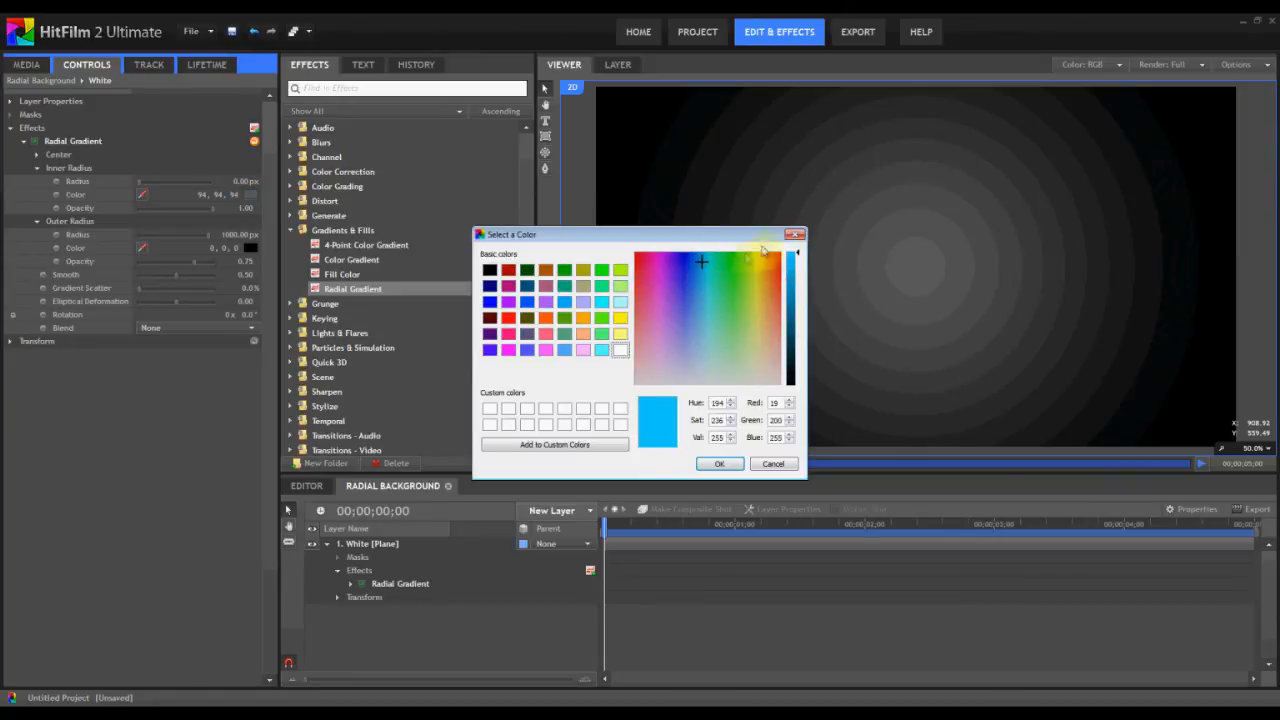
click(699, 263)
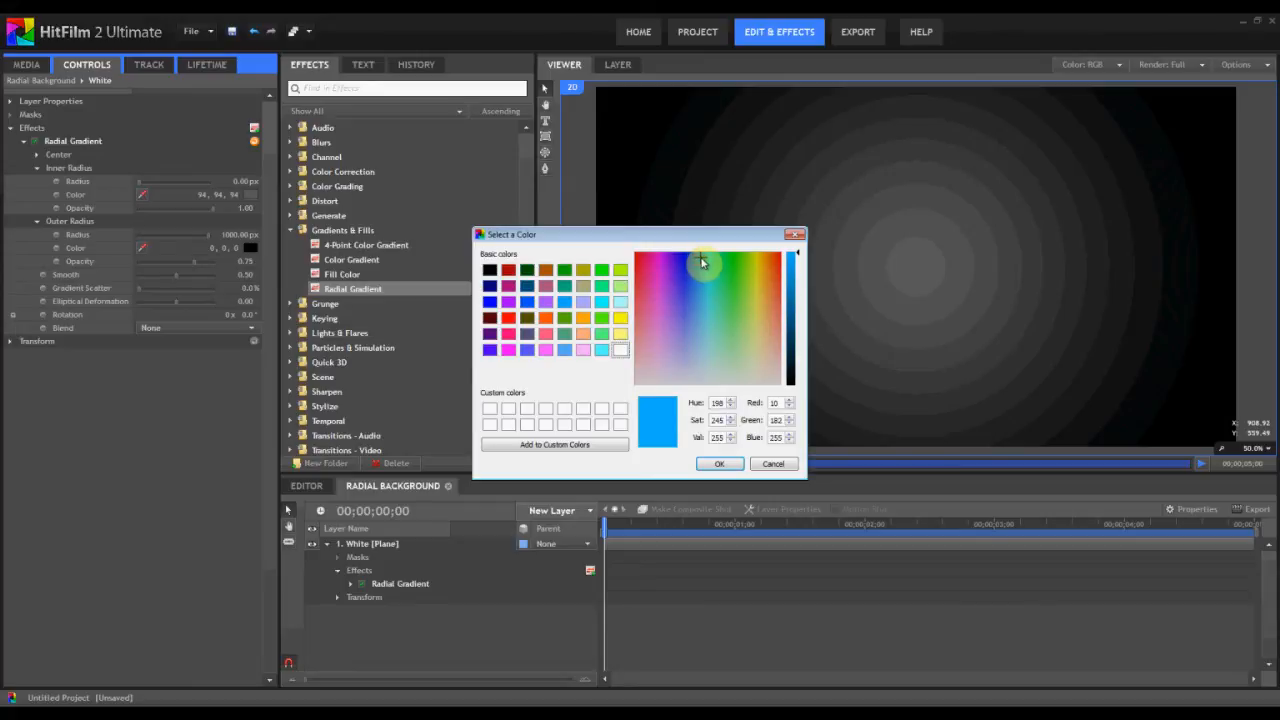
click(714, 463)
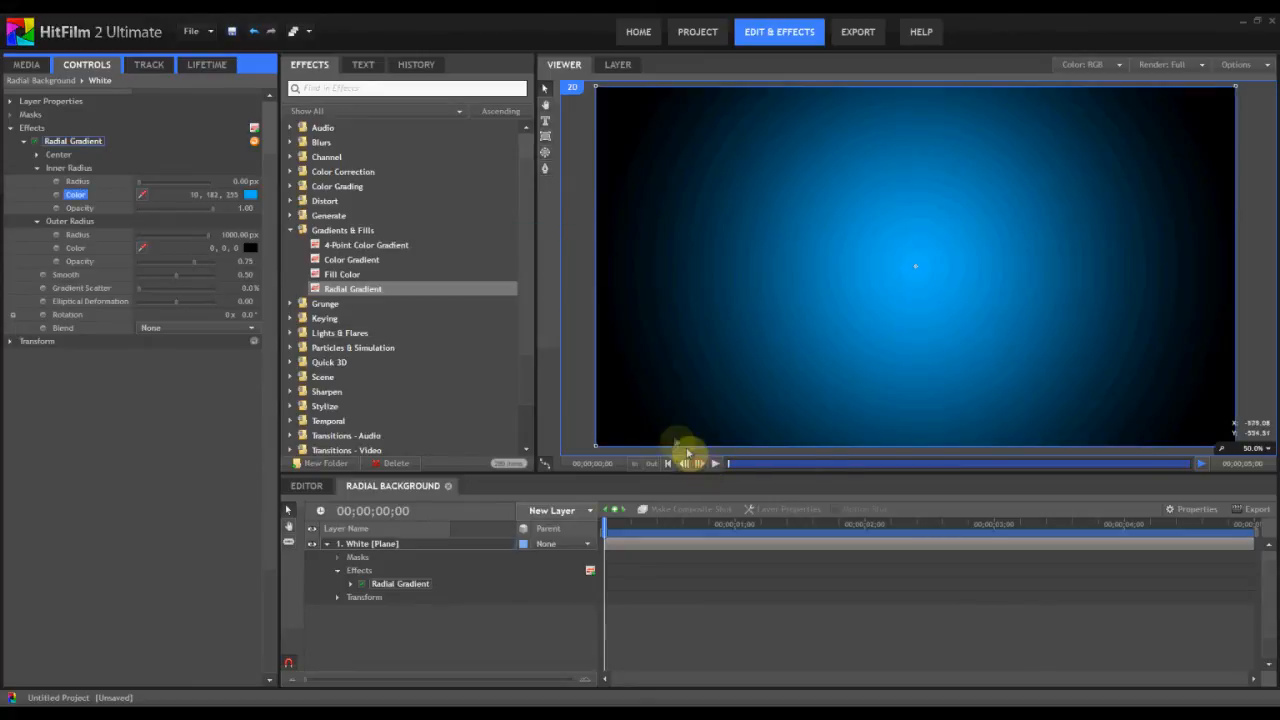
Change the gradient's outer radius color to deep blue (29, 59, 255).
click(250, 248)
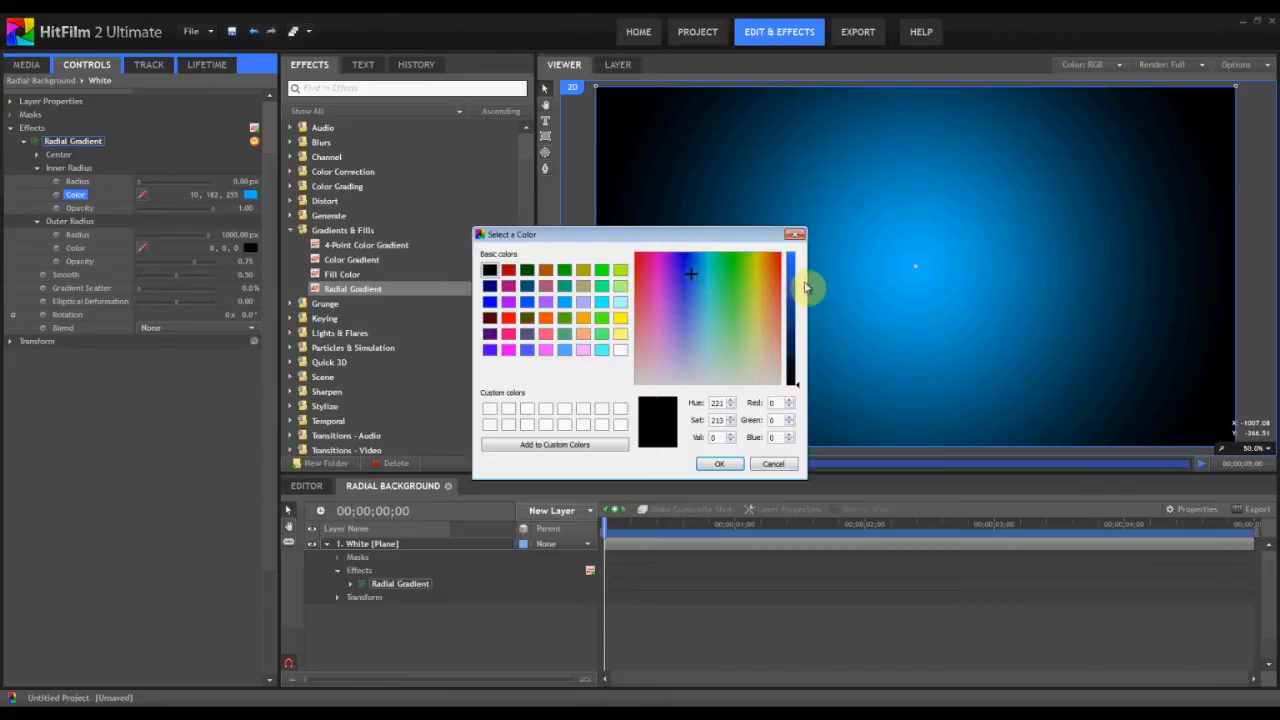
drag(806, 286, 803, 206)
click(716, 468)
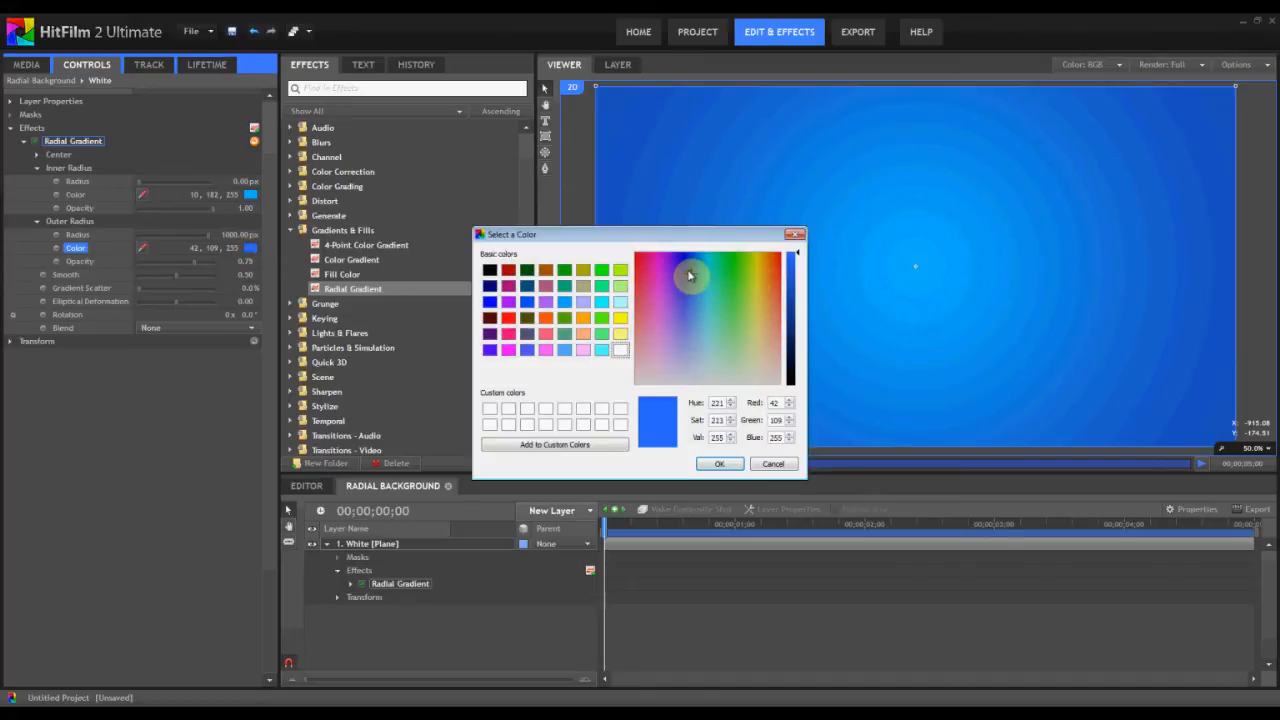
click(687, 268)
click(720, 464)
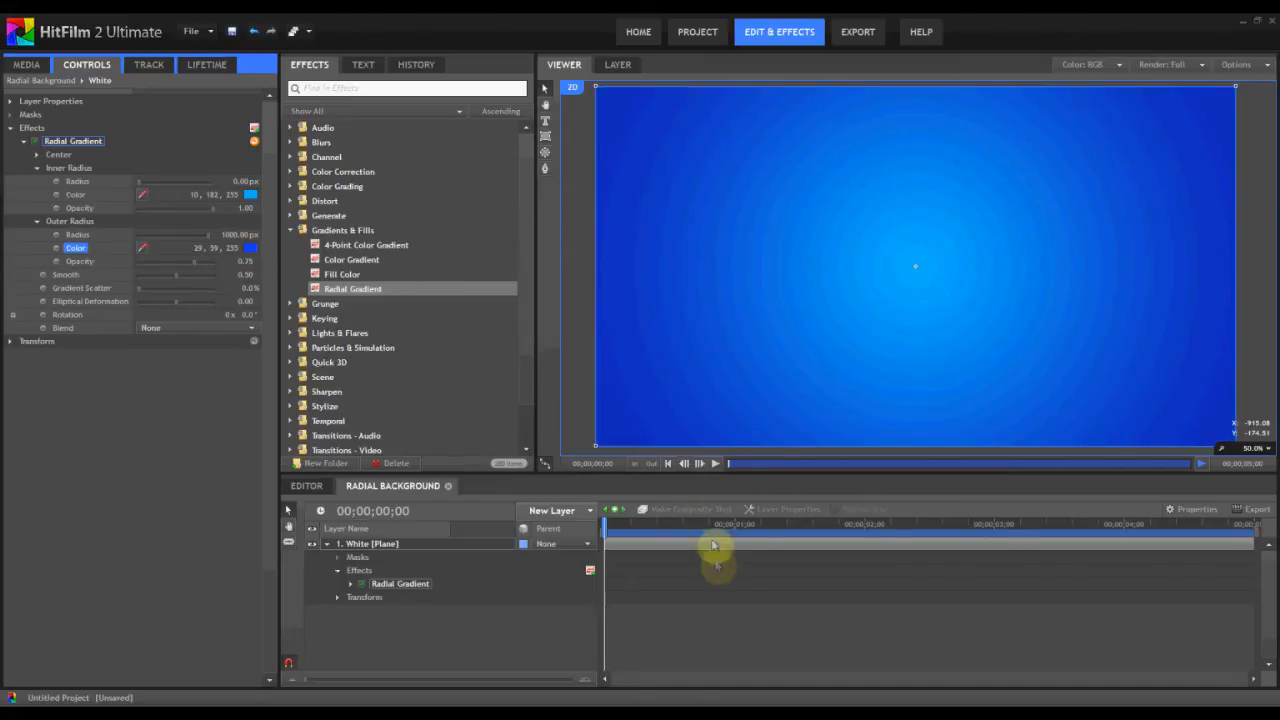
Shift the gradient's inner radius color to a lighter cyan blue (7, 202, 255).
scroll(900, 305, down, 1)
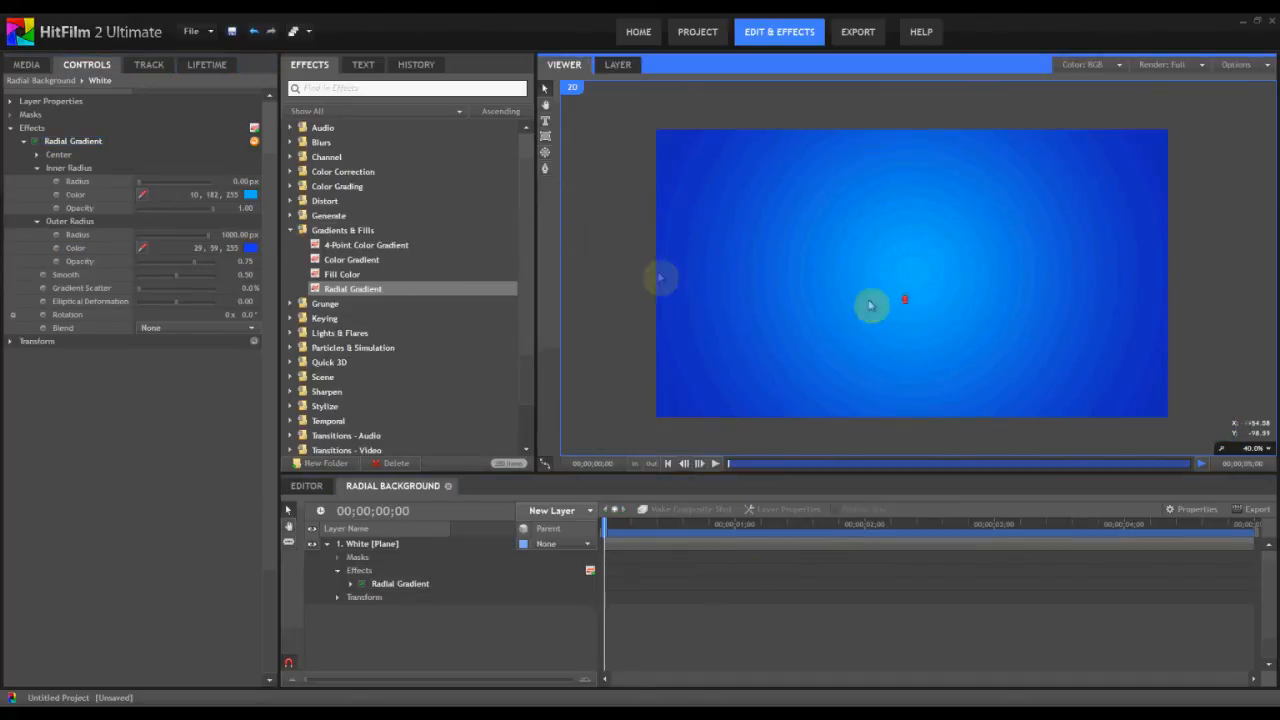
click(250, 194)
click(702, 256)
click(721, 462)
scroll(926, 300, up, 1)
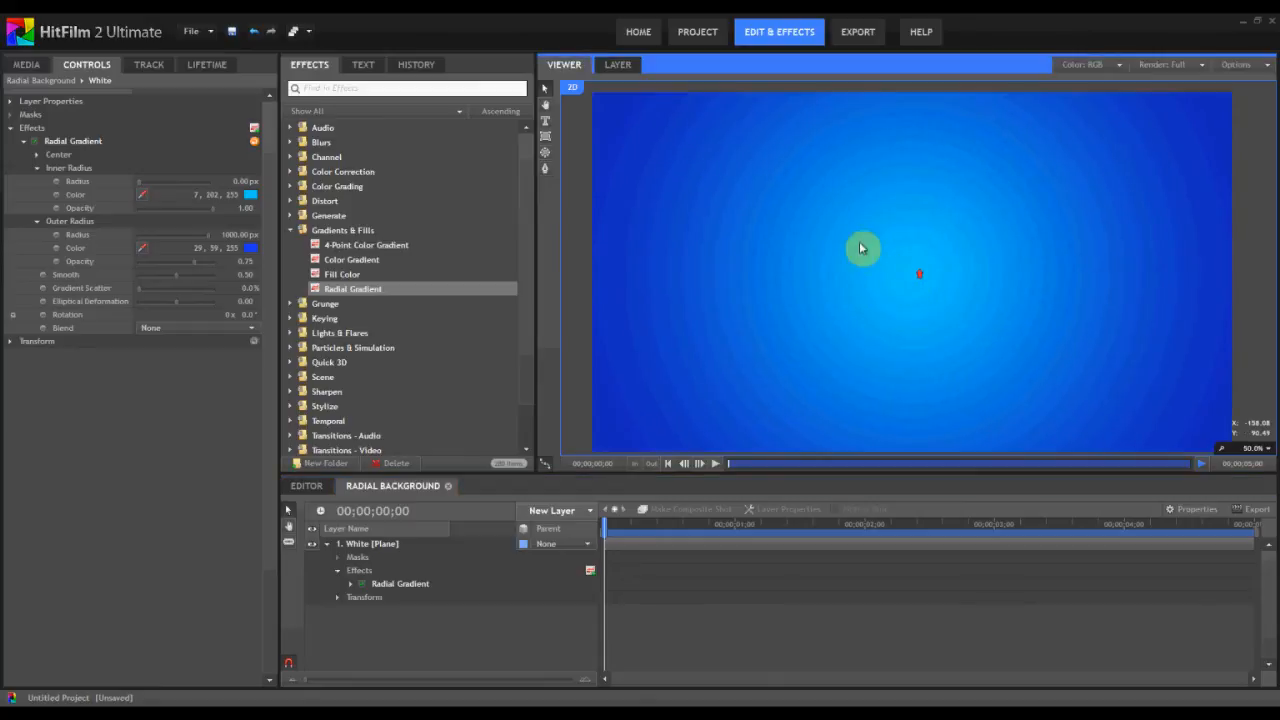
Export the blue gradient frame as a PNG image named "Radial - Blue and Blue" in the Gradient TUT folder.
click(1250, 66)
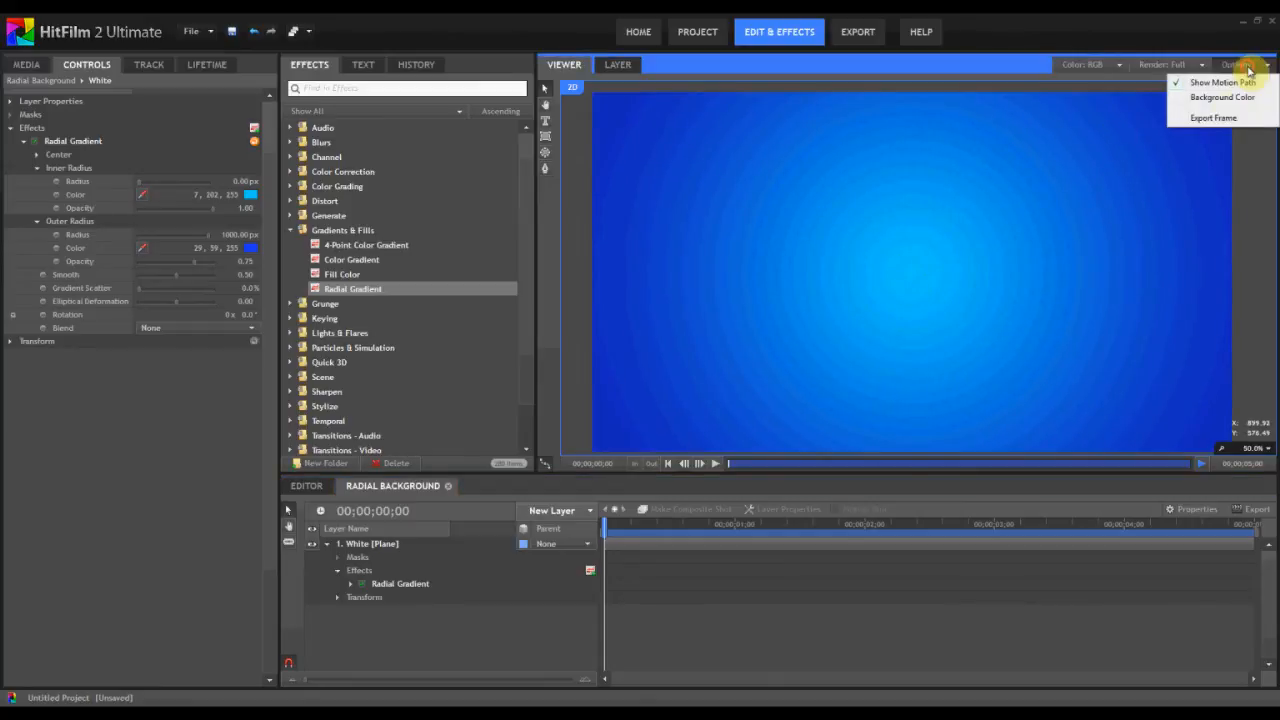
click(1212, 118)
click(500, 200)
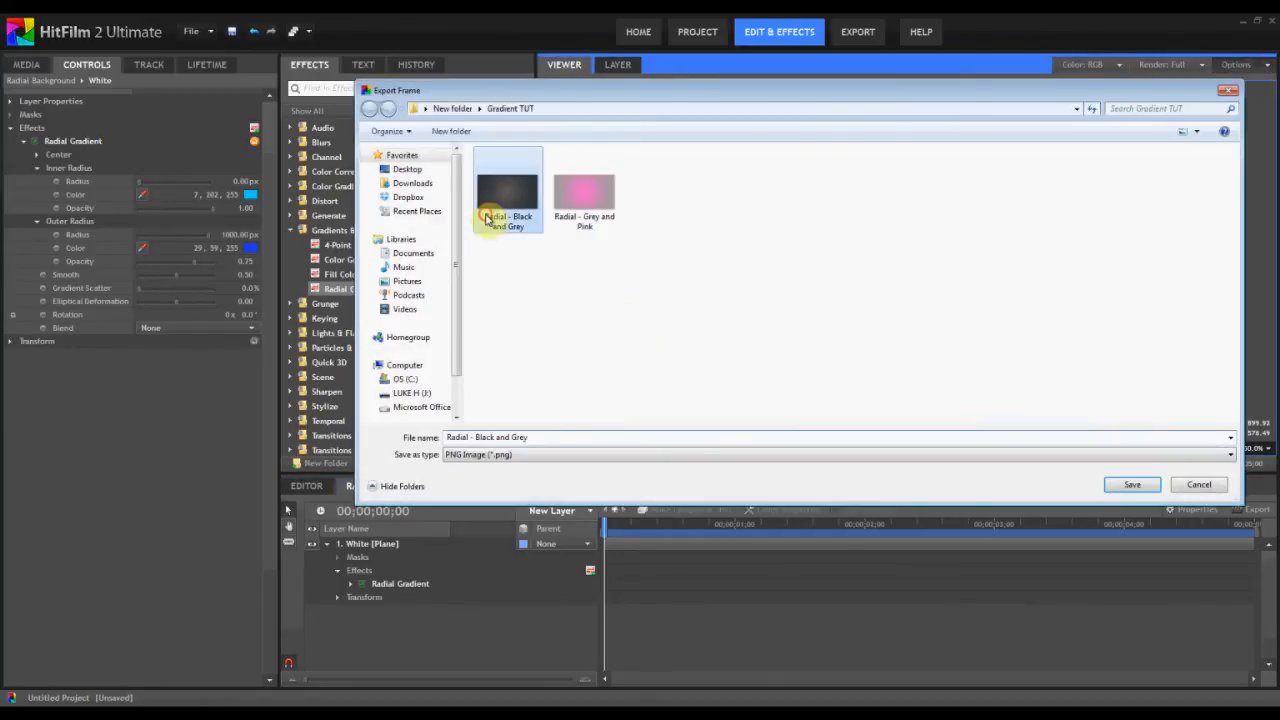
click(562, 437)
key(BackSpace)
key(BackSpace)
key(BackSpace)
key(BackSpace)
key(BackSpace)
key(BackSpace)
key(BackSpace)
key(BackSpace)
text(Blu)
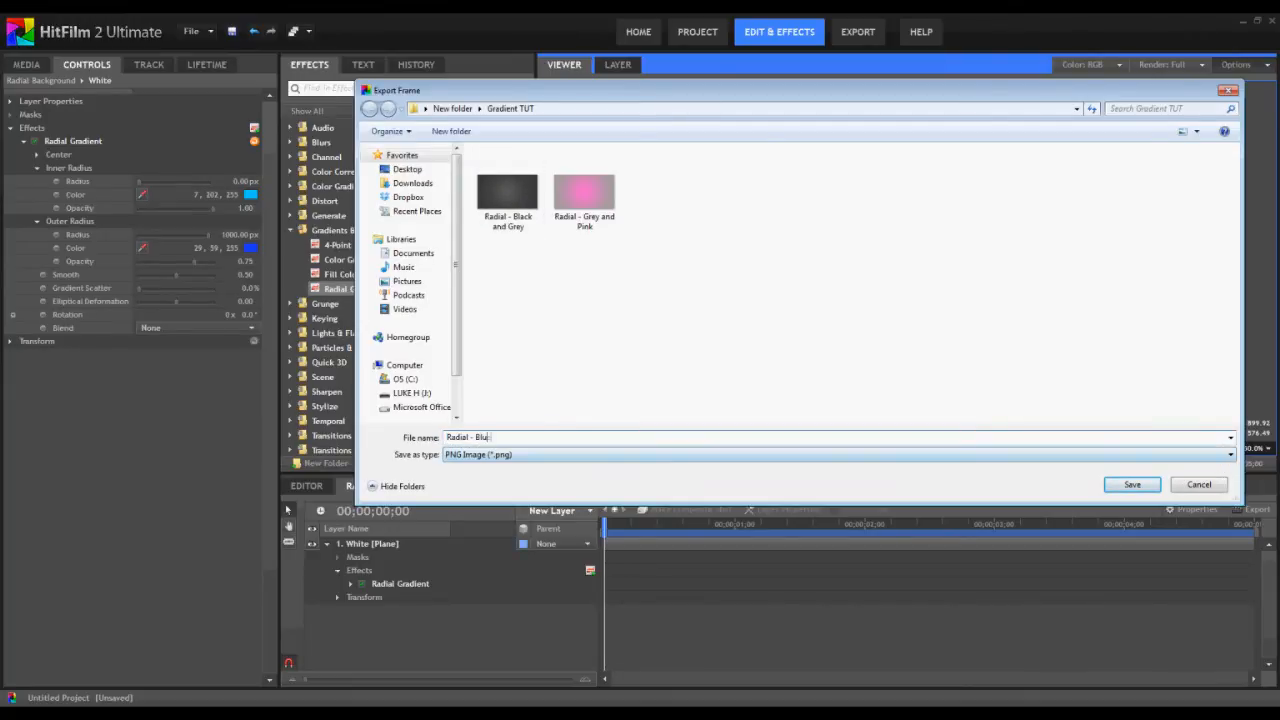
text(e and Blue)
key(Return)
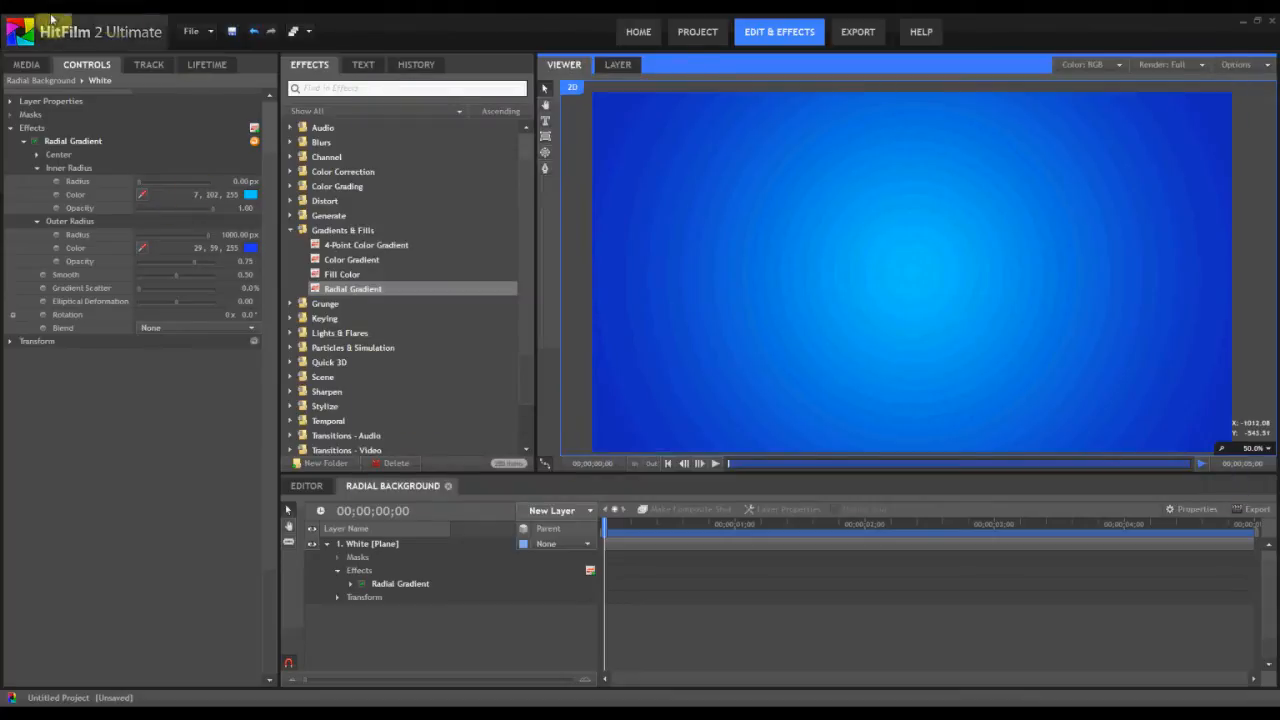
Create a new 1080p 29.97 composite shot named "Linear Background".
click(27, 64)
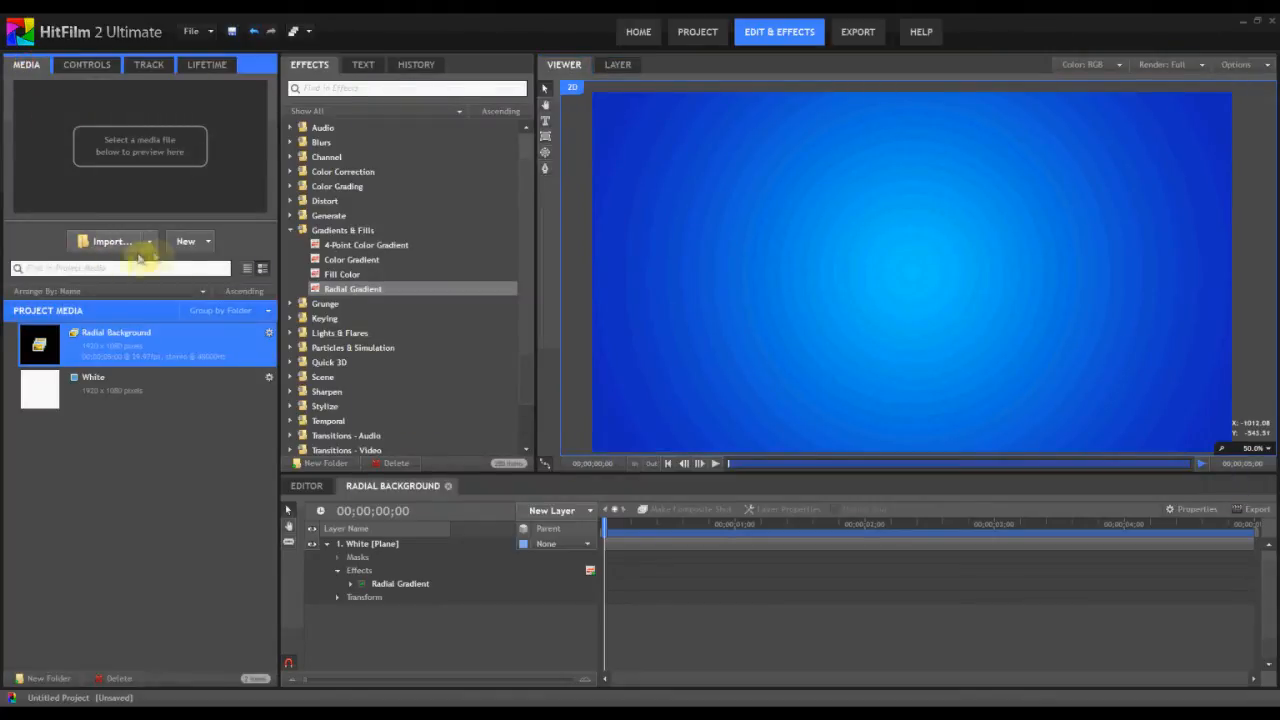
click(184, 241)
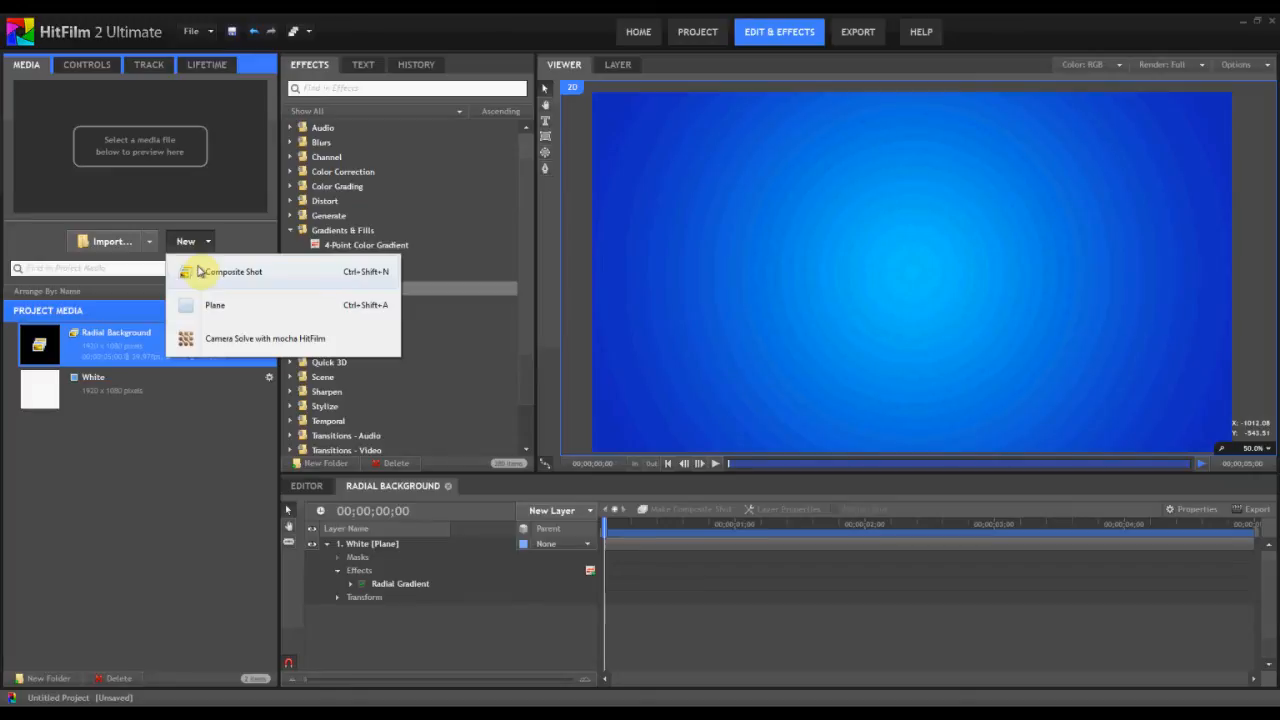
click(199, 271)
click(704, 174)
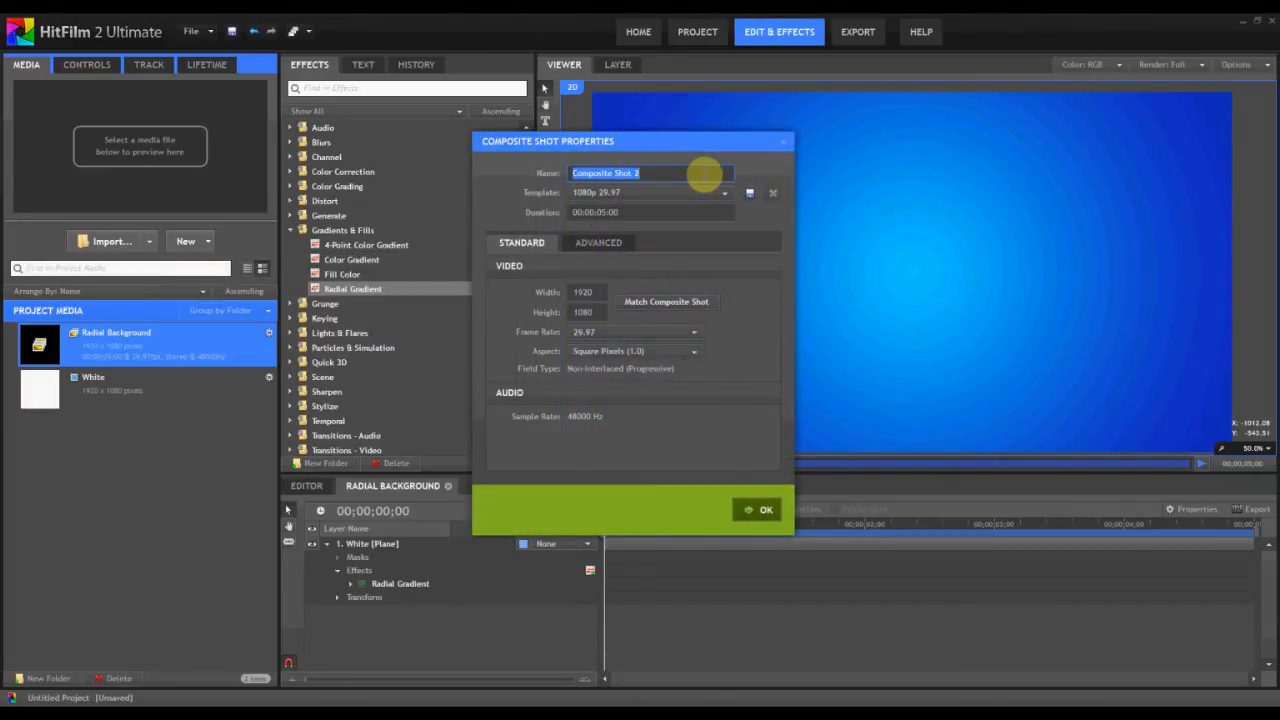
text(Linear Background)
key(Return)
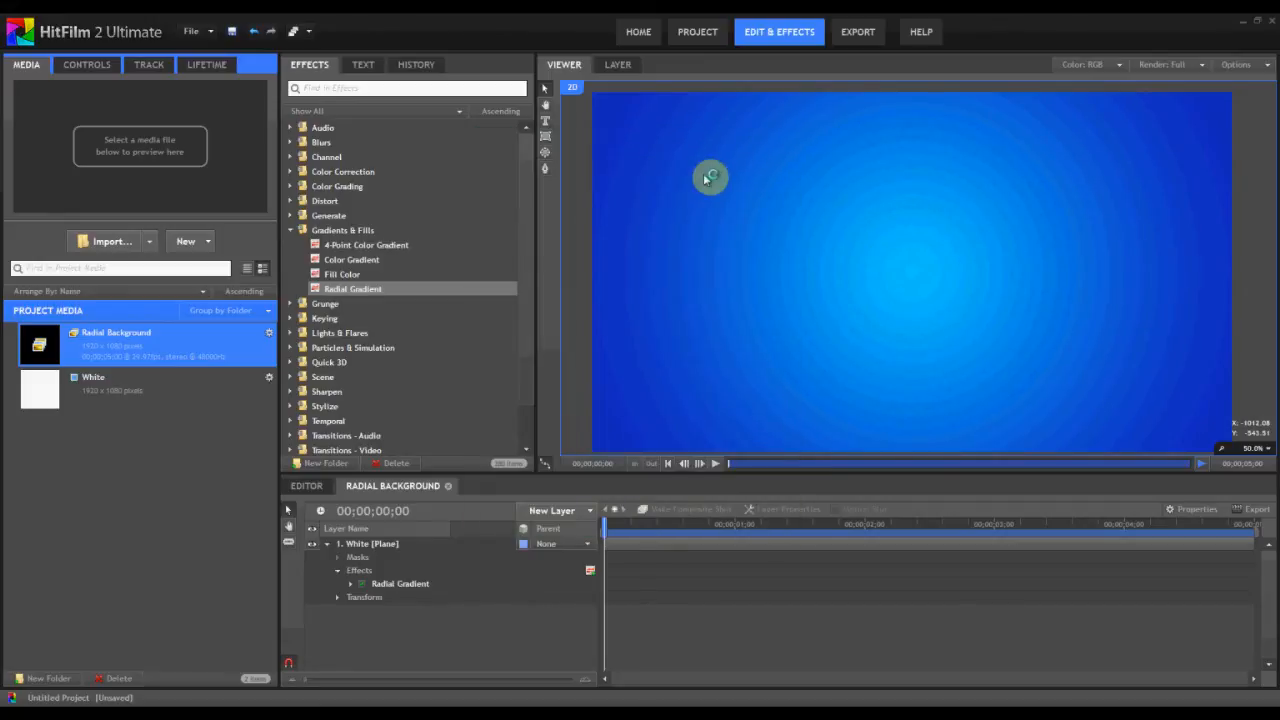
Add a black 1920 x 1080 plane layer named "Black" to the Linear Background composite shot.
click(541, 511)
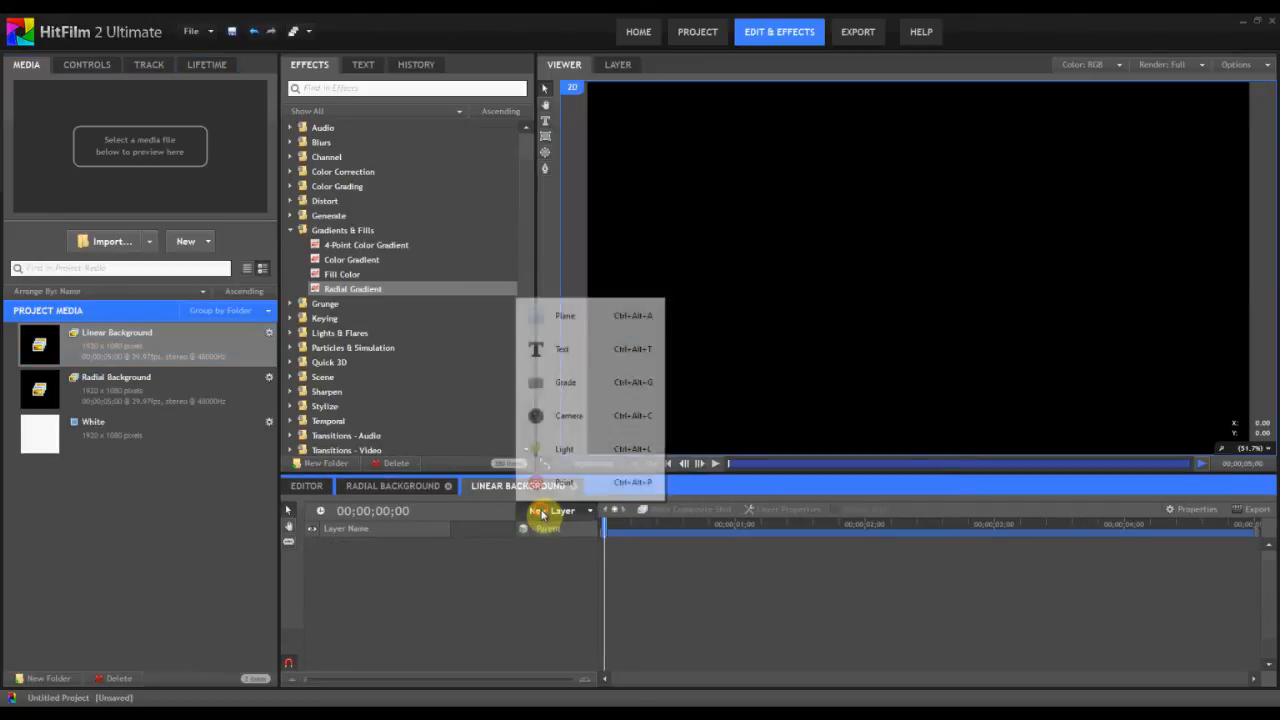
click(585, 314)
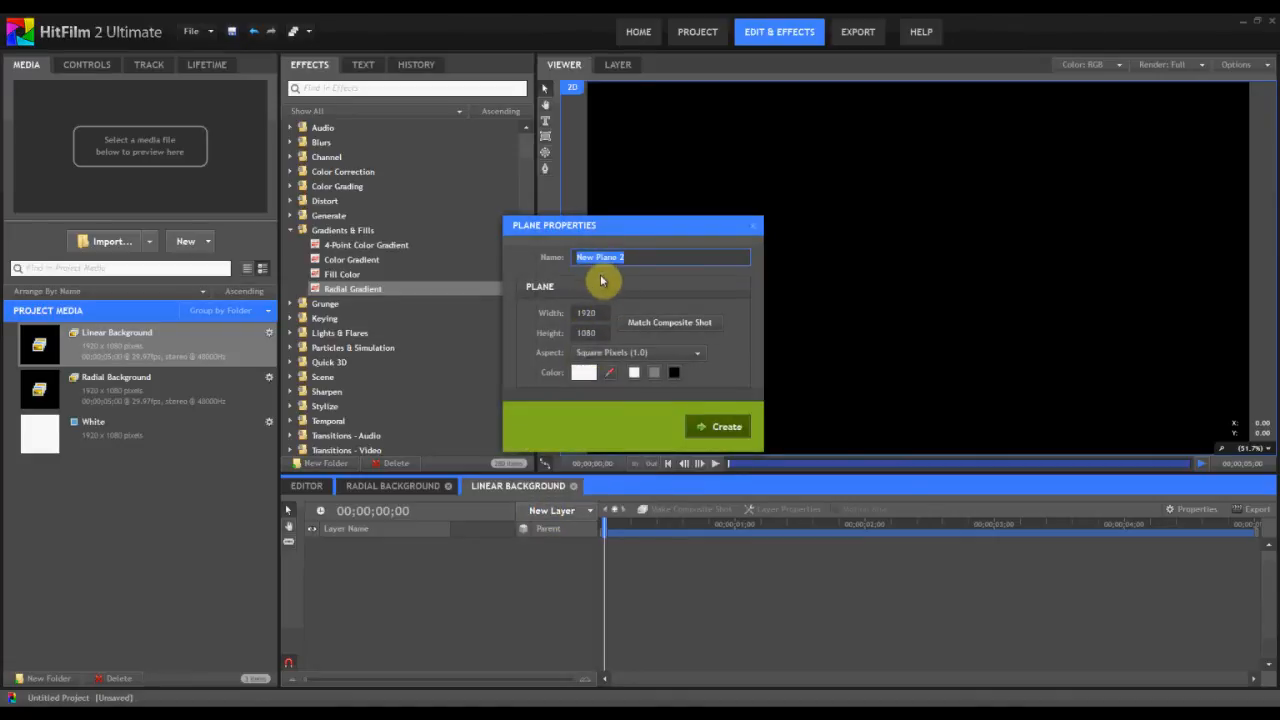
key(BackSpace)
click(674, 372)
text(Black)
key(Return)
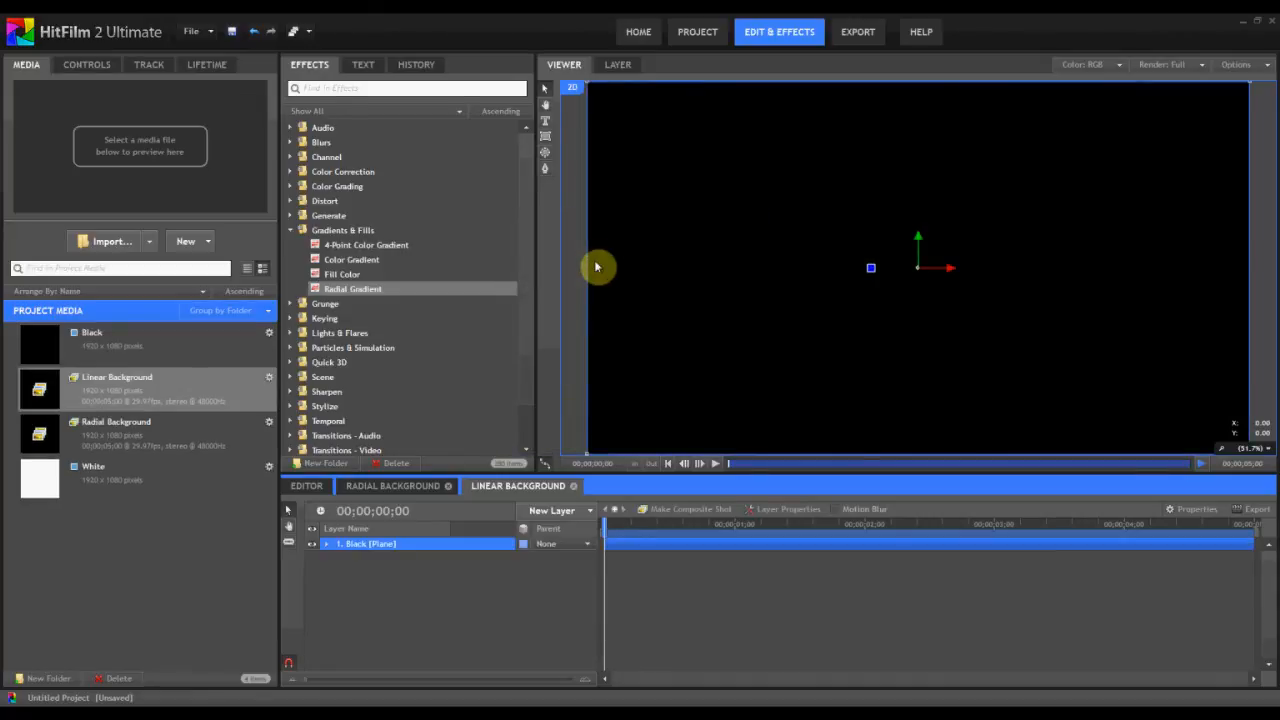
Apply Color Gradient to the Black plane, placing its start point at about (198, 273) and its end point directly beneath, just below the frame.
click(382, 261)
drag(370, 263, 455, 537)
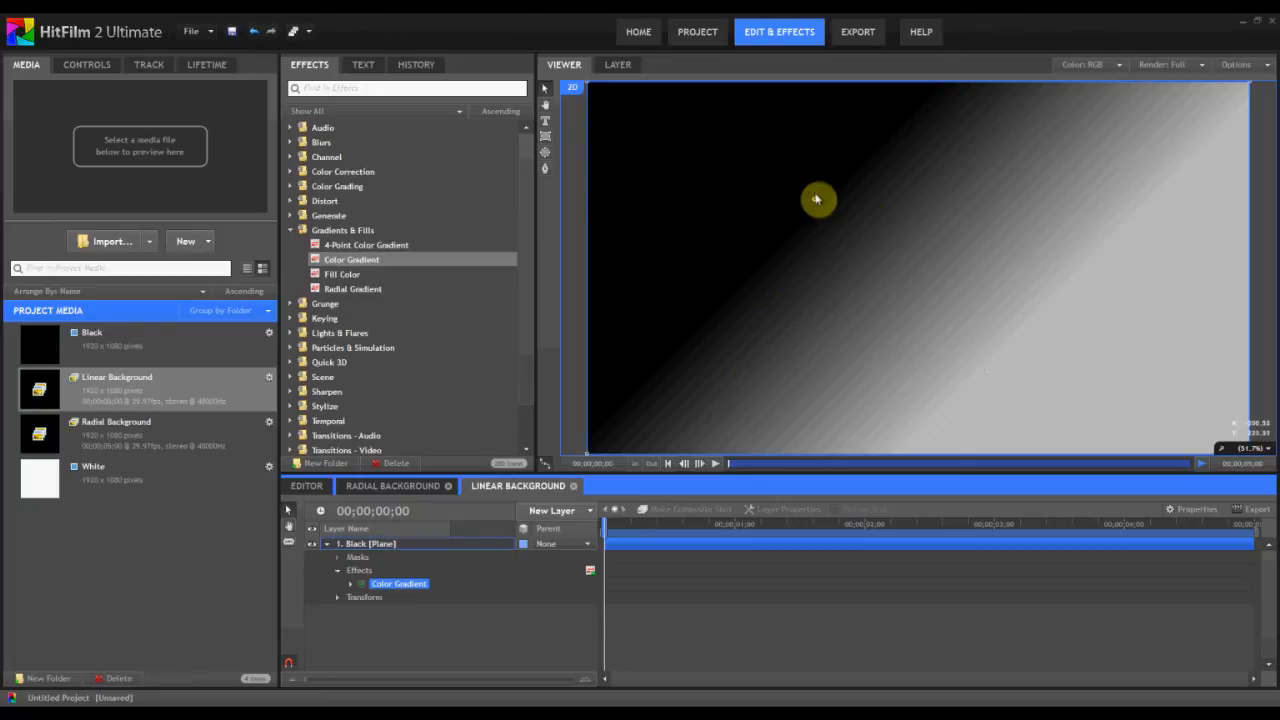
drag(815, 200, 981, 160)
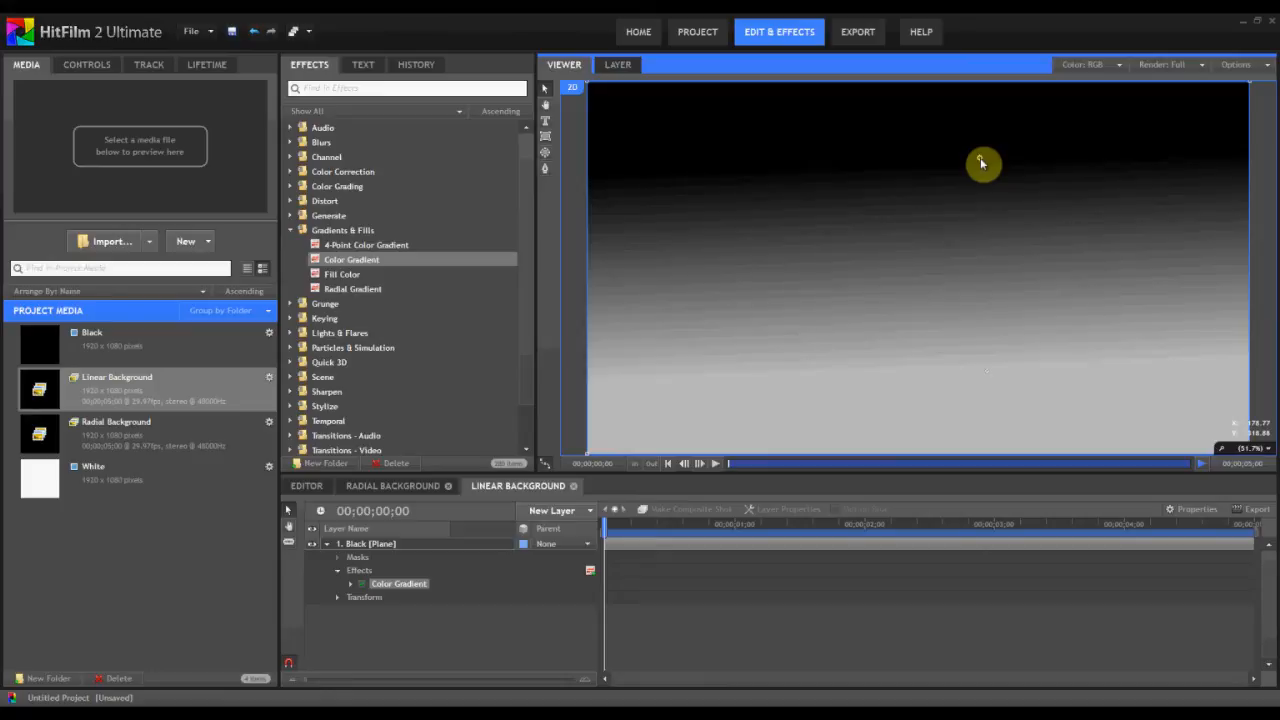
click(421, 588)
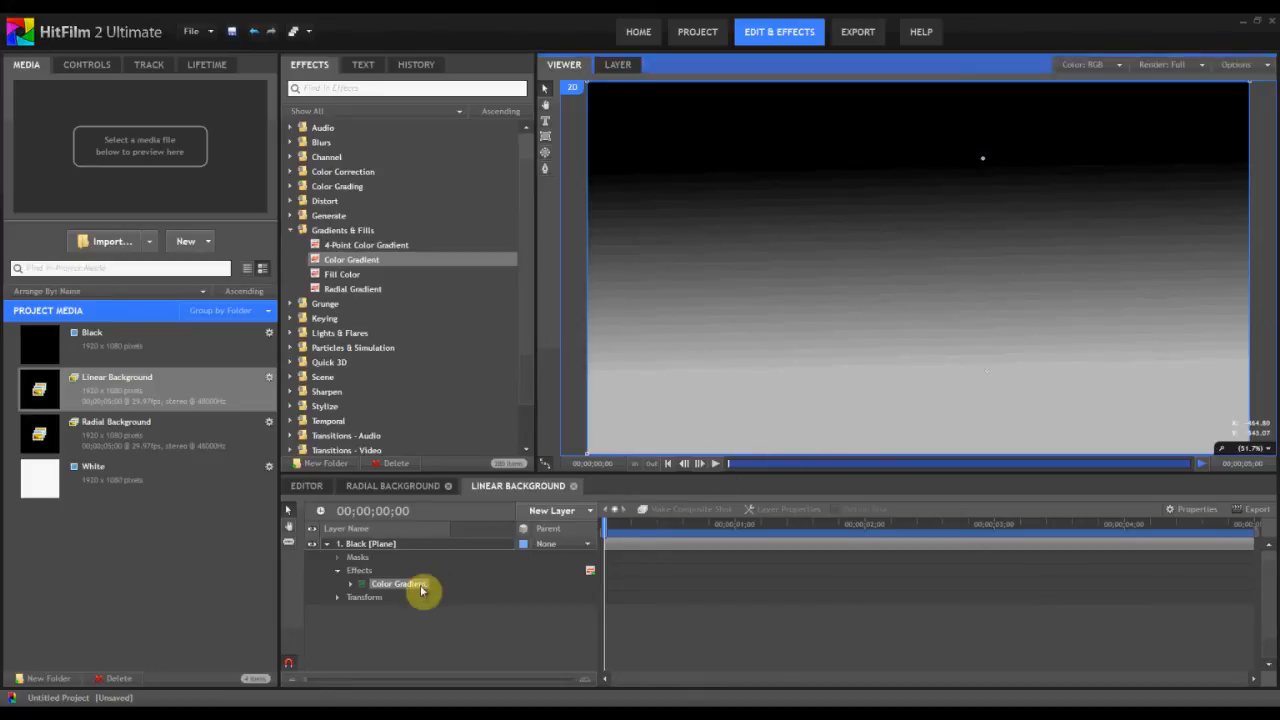
mouse_move(983, 159)
mouse_down()
mouse_move(983, 216)
mouse_move(986, 174)
mouse_up()
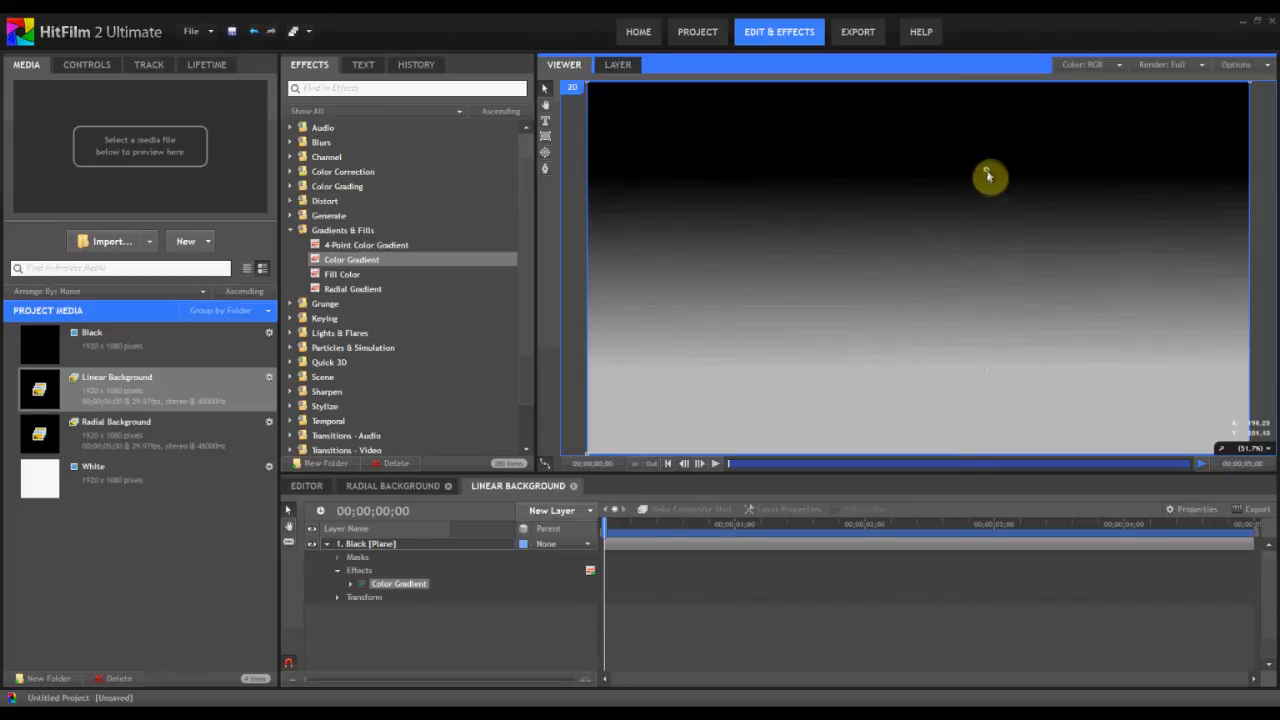
drag(986, 379, 988, 470)
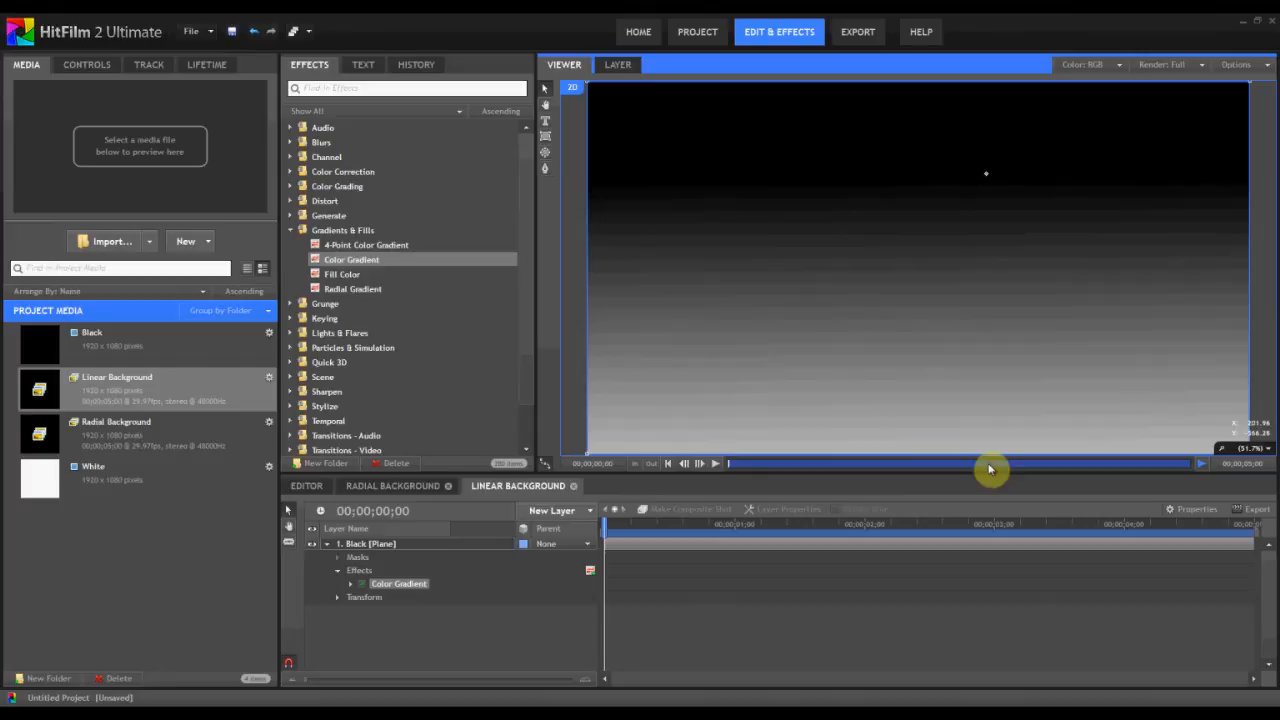
scroll(947, 308, down, 1)
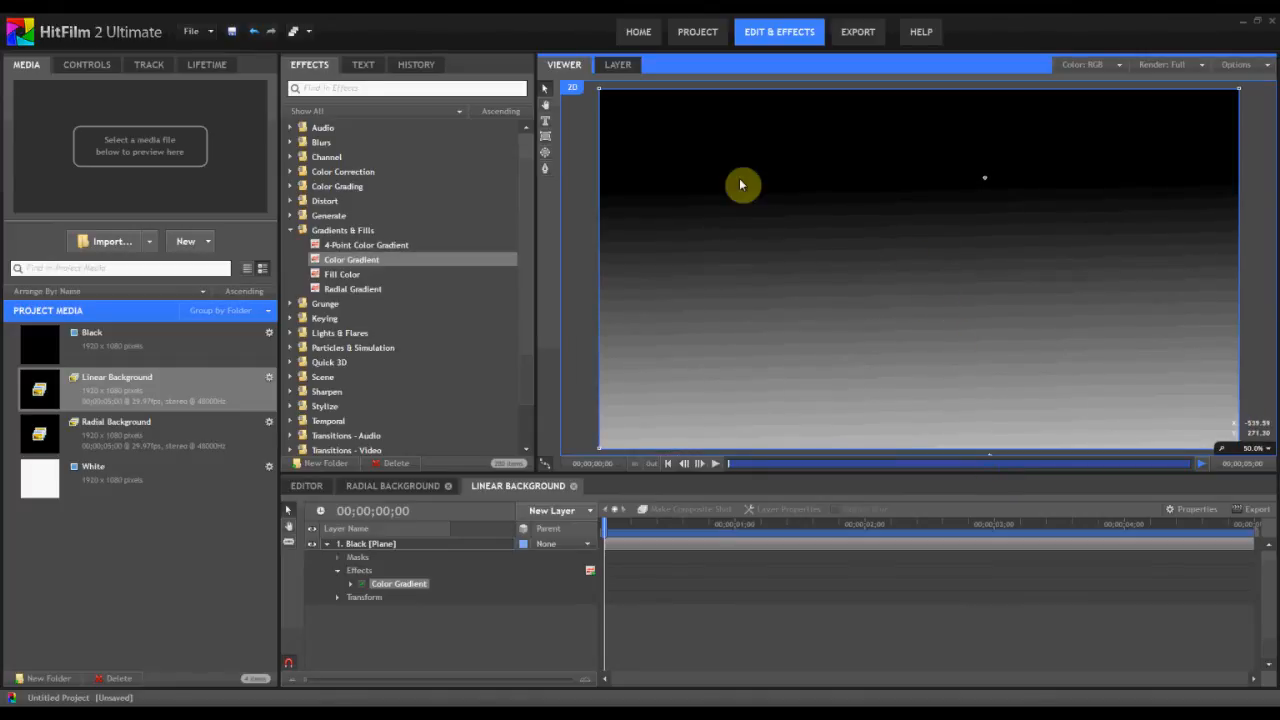
Set the Color Gradient's start color on the Black plane to bright blue (0, 166, 255).
click(86, 65)
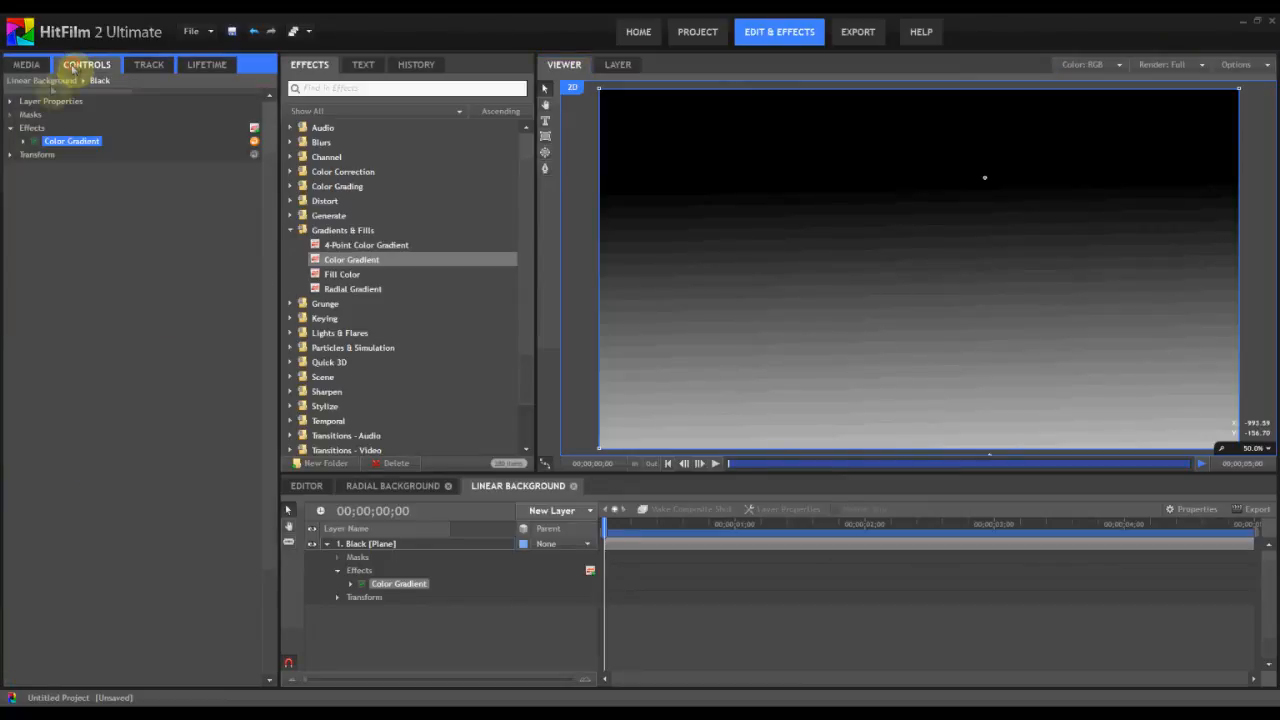
click(22, 141)
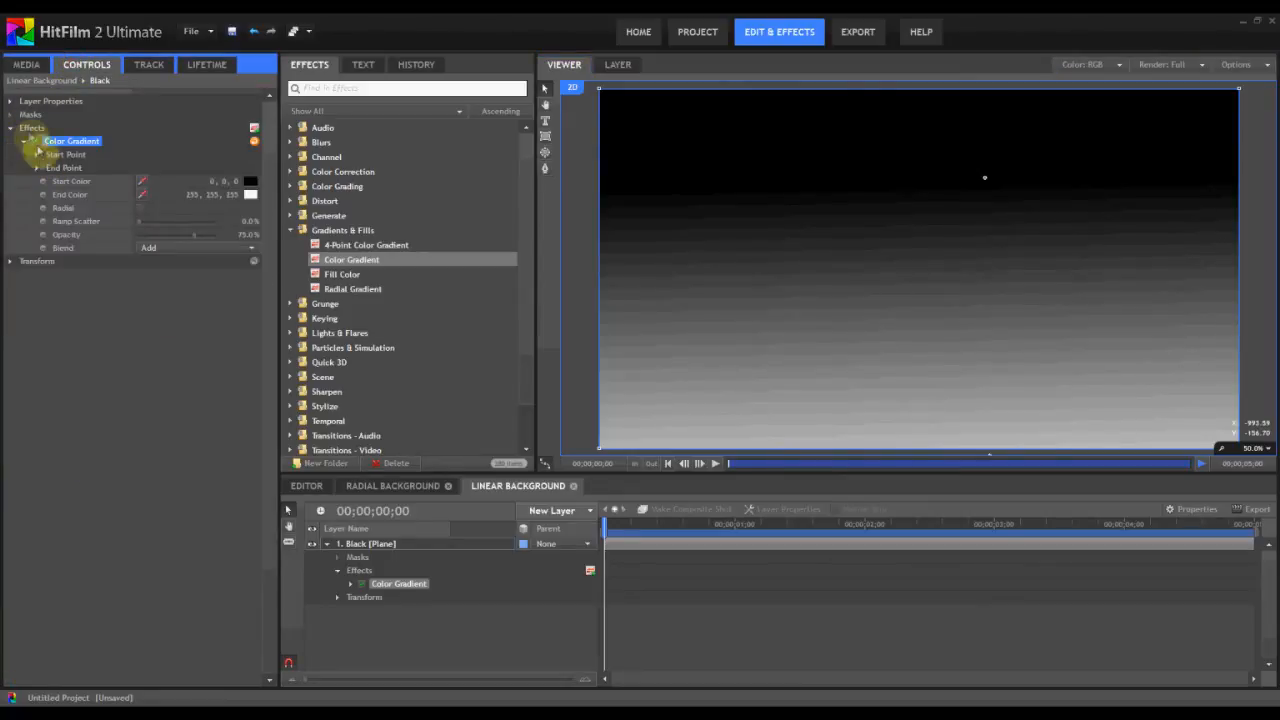
click(35, 156)
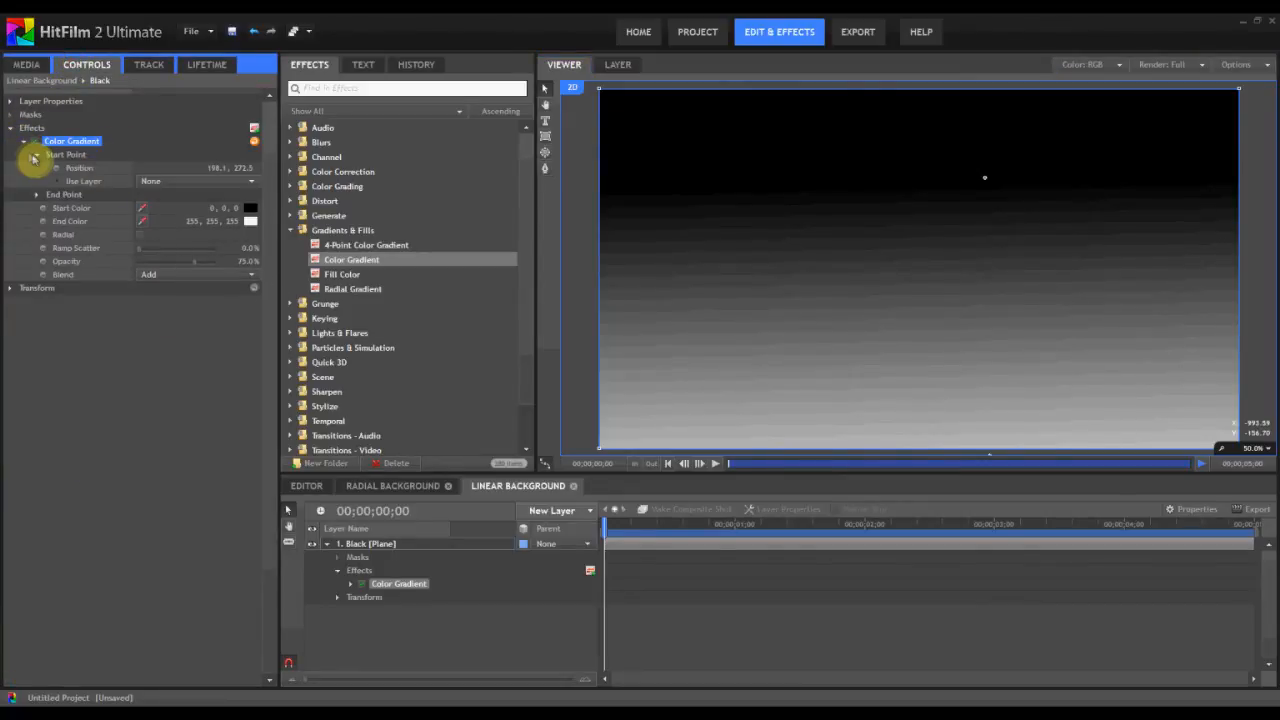
click(37, 157)
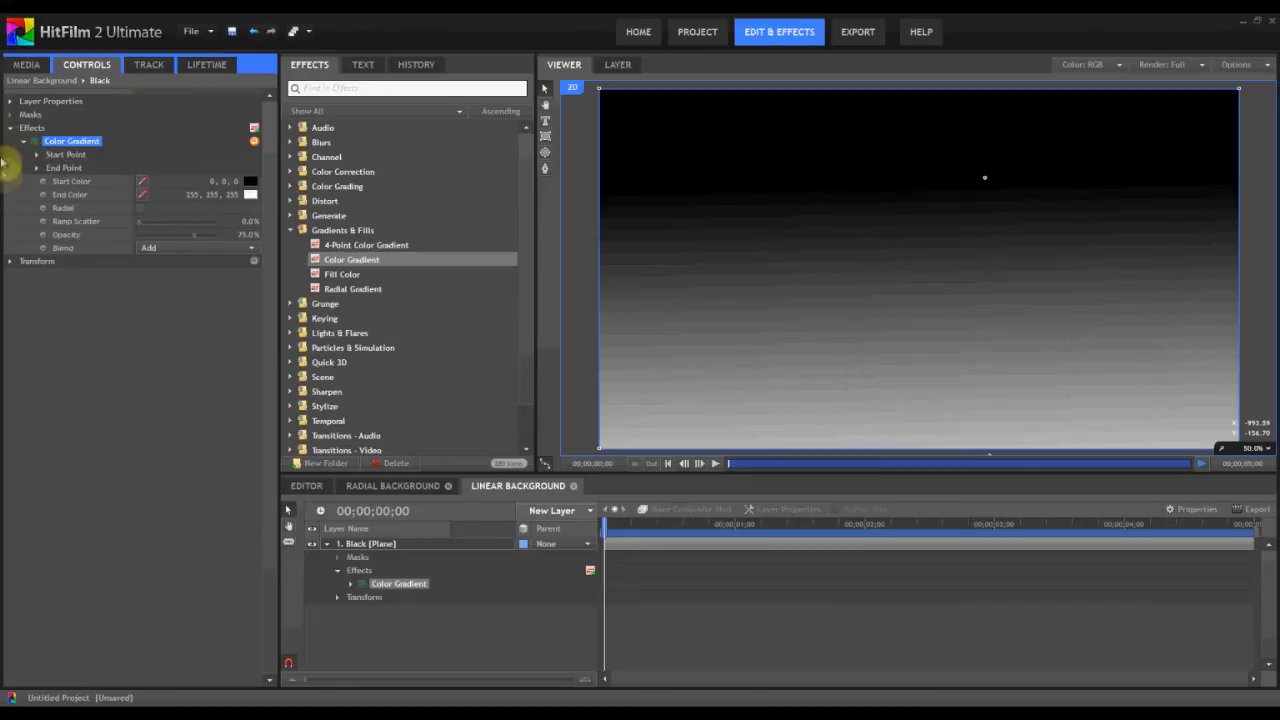
click(71, 181)
click(250, 181)
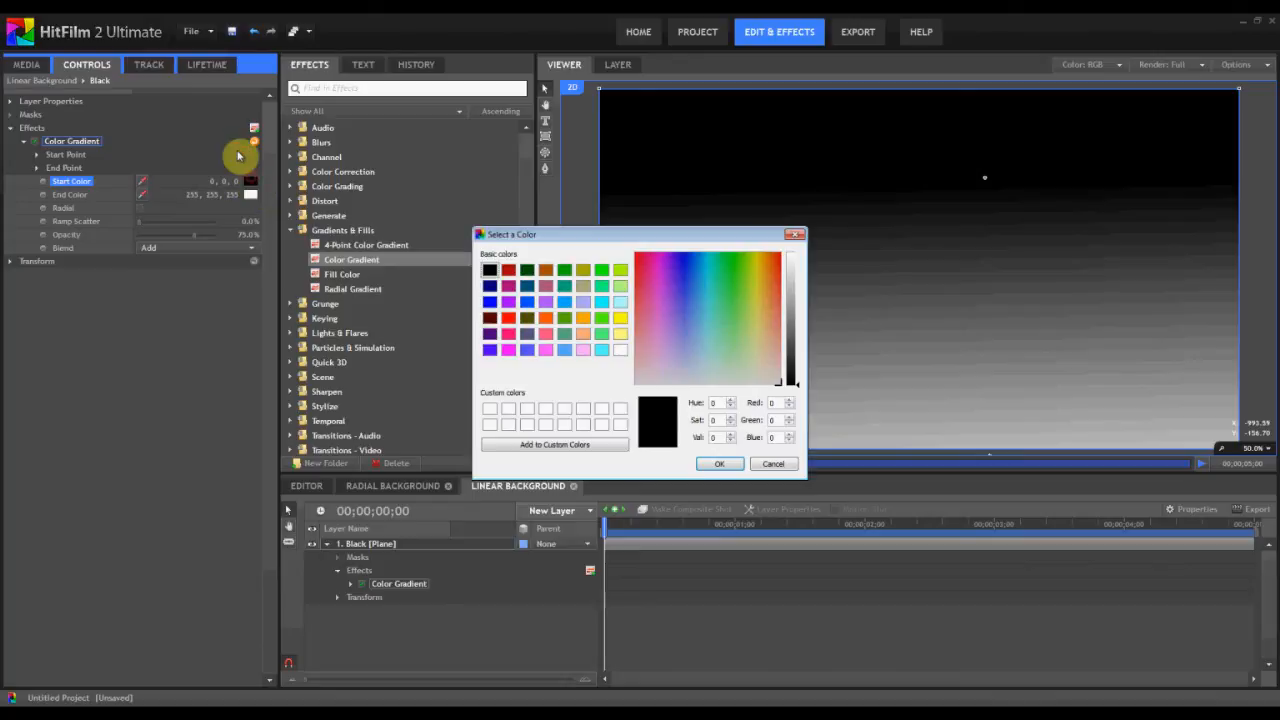
click(705, 277)
drag(705, 277, 698, 255)
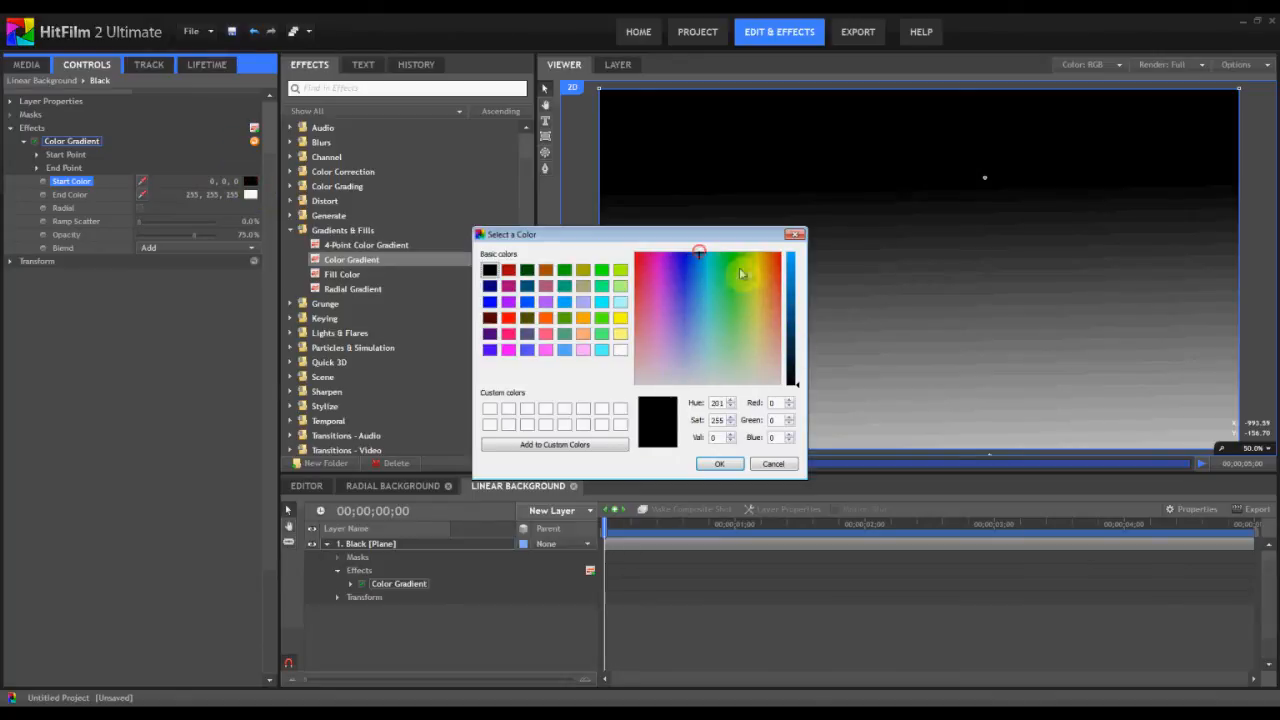
click(792, 256)
click(724, 466)
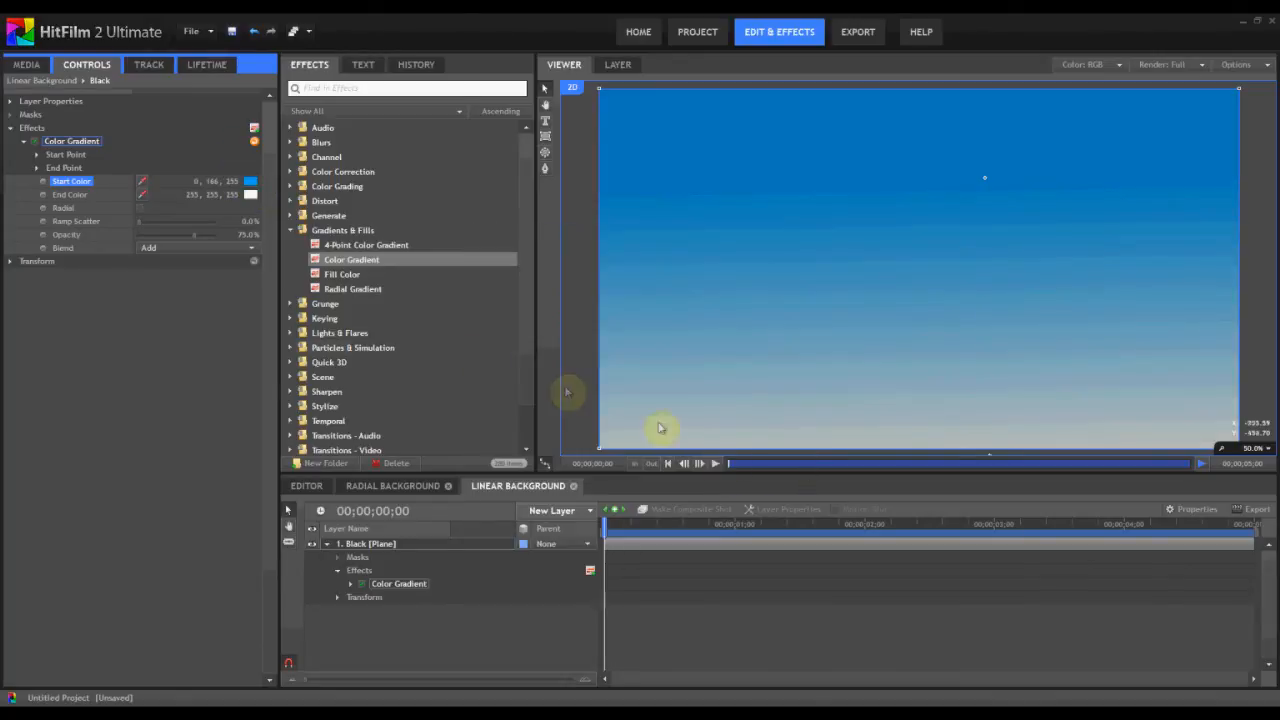
Set the Color Gradient's end color to bright green (89, 255, 0).
click(254, 196)
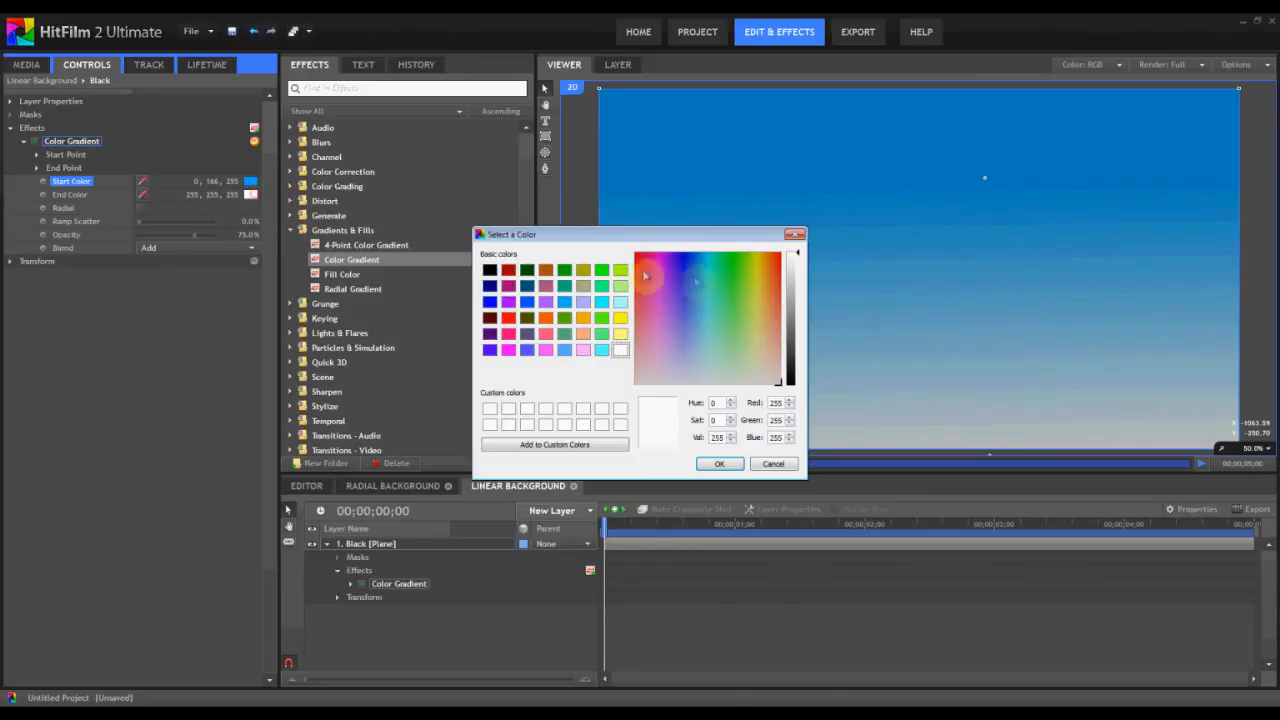
click(723, 263)
click(748, 259)
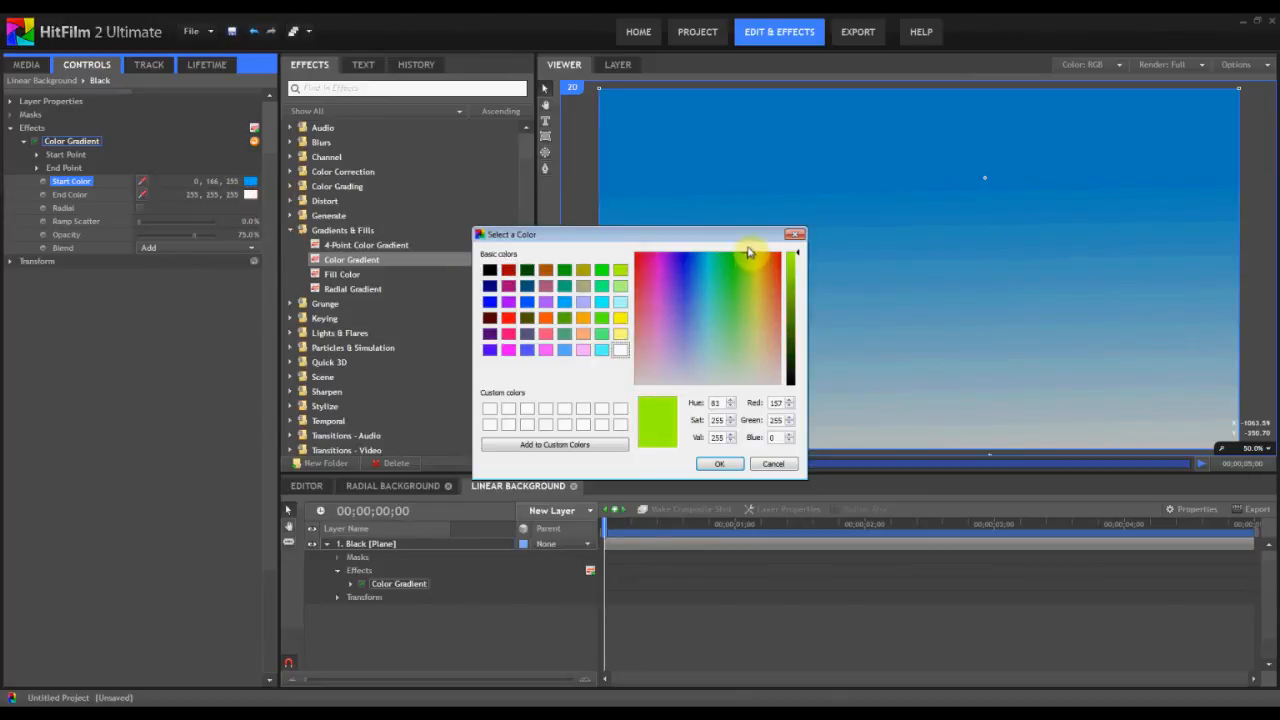
click(742, 248)
click(734, 465)
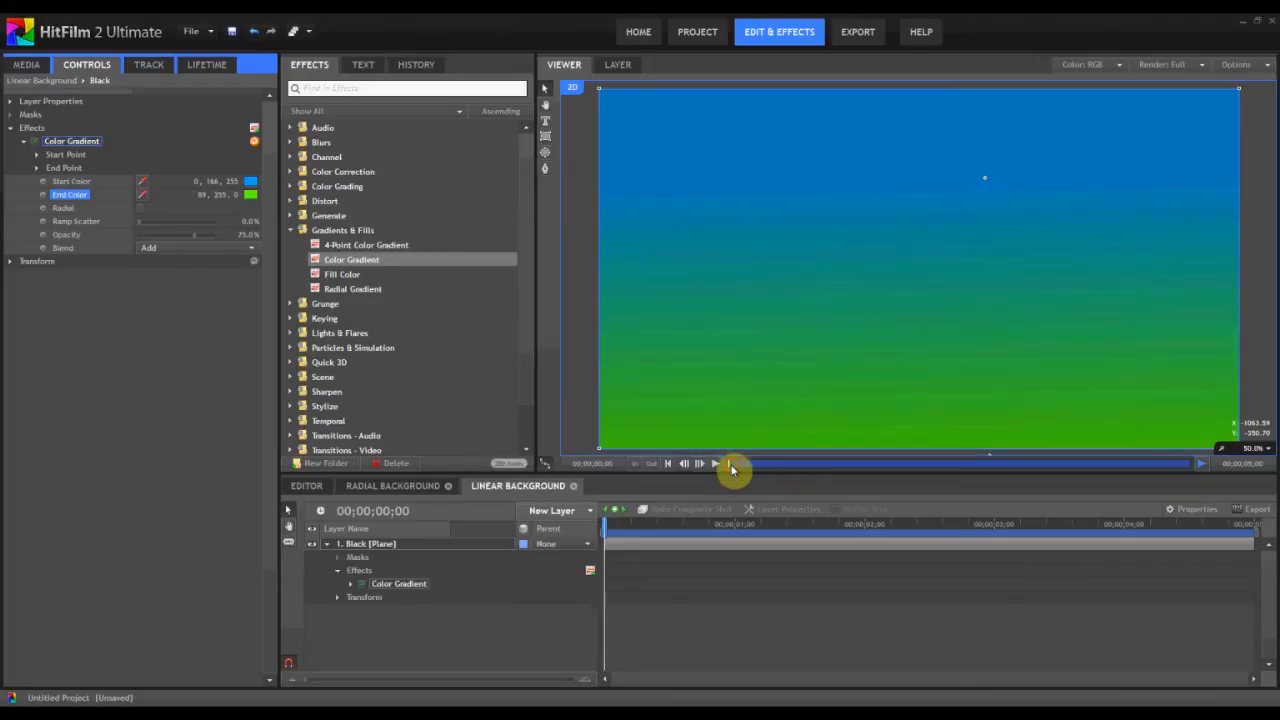
click(485, 646)
click(935, 309)
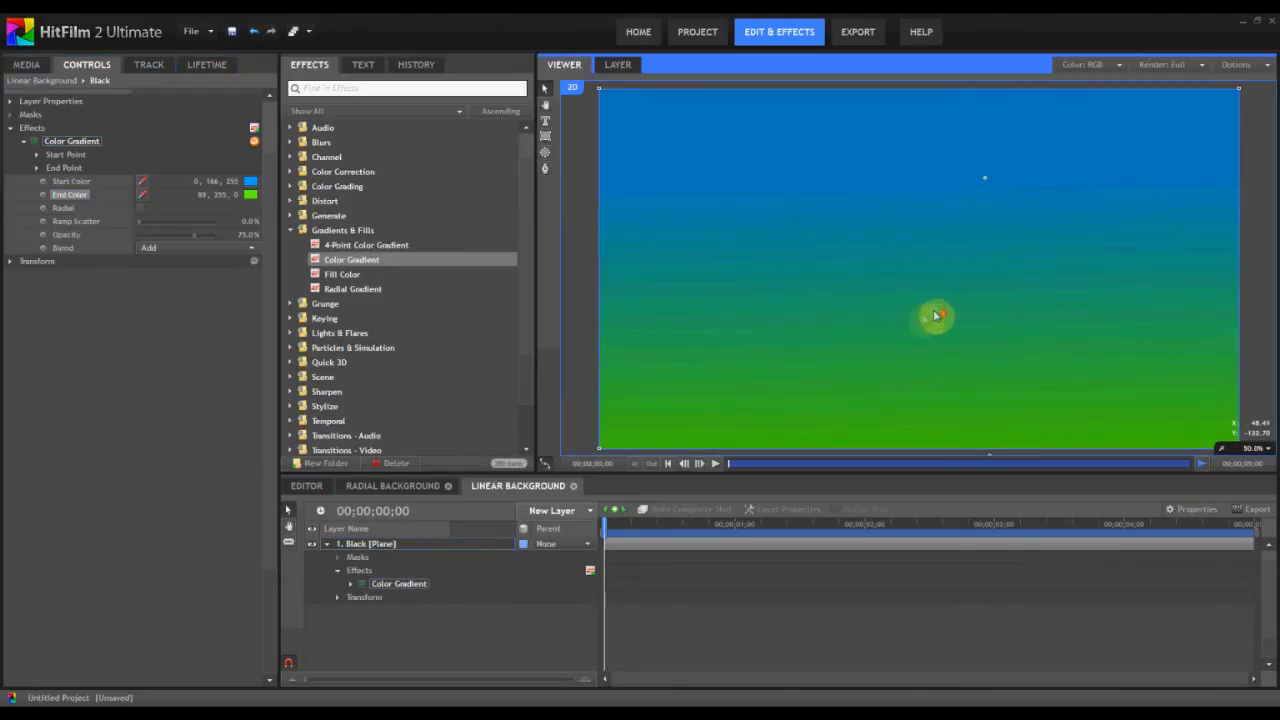
scroll(934, 314, down, 1)
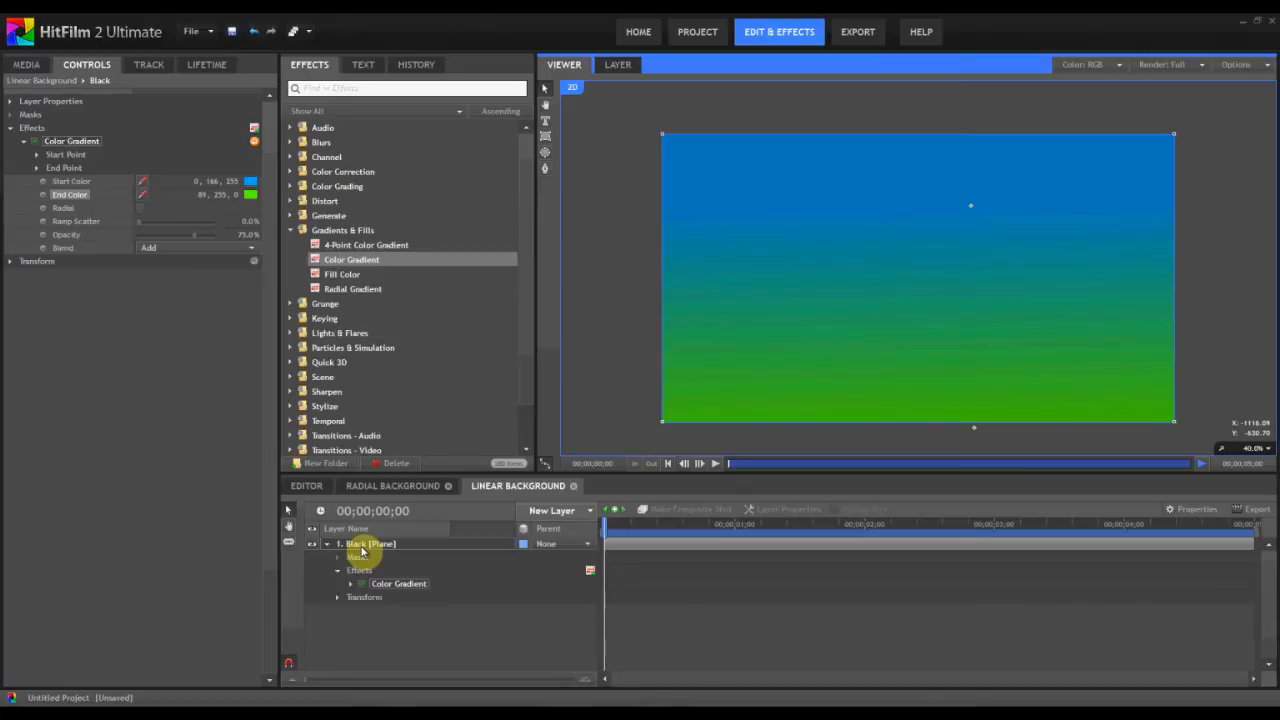
Change the Black plane's base color to white in its plane properties.
click(63, 252)
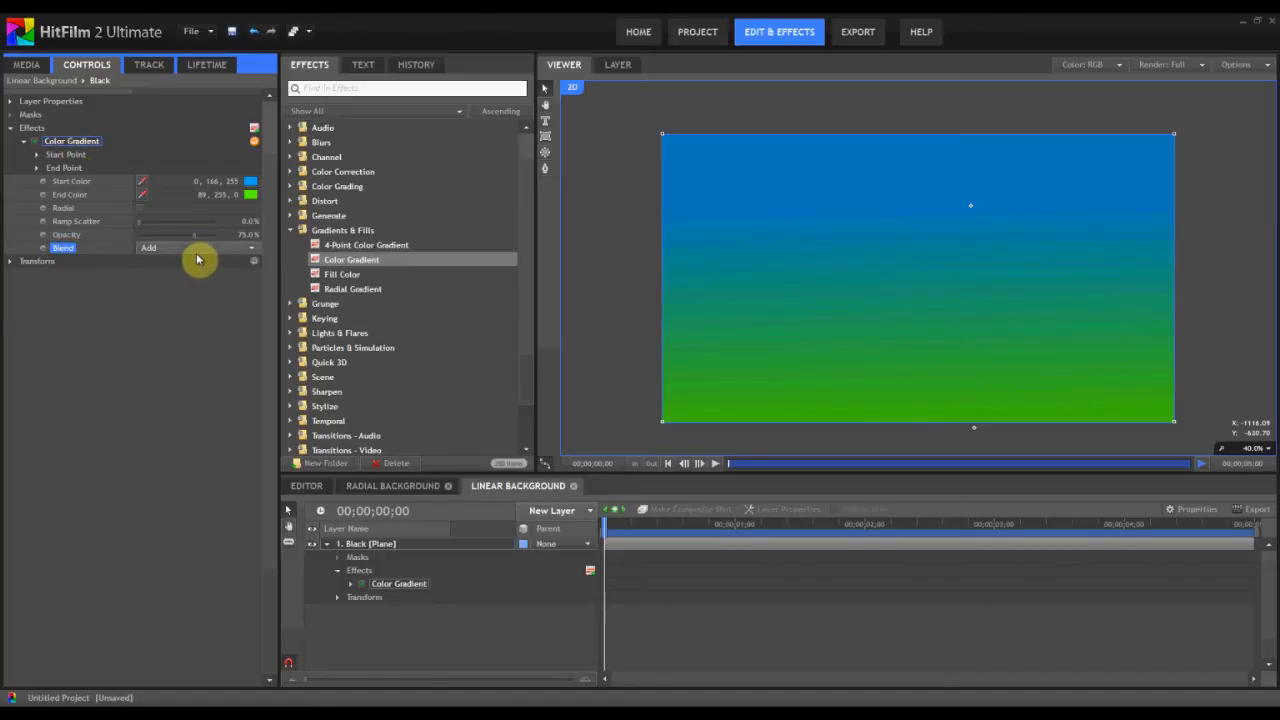
right_click(390, 544)
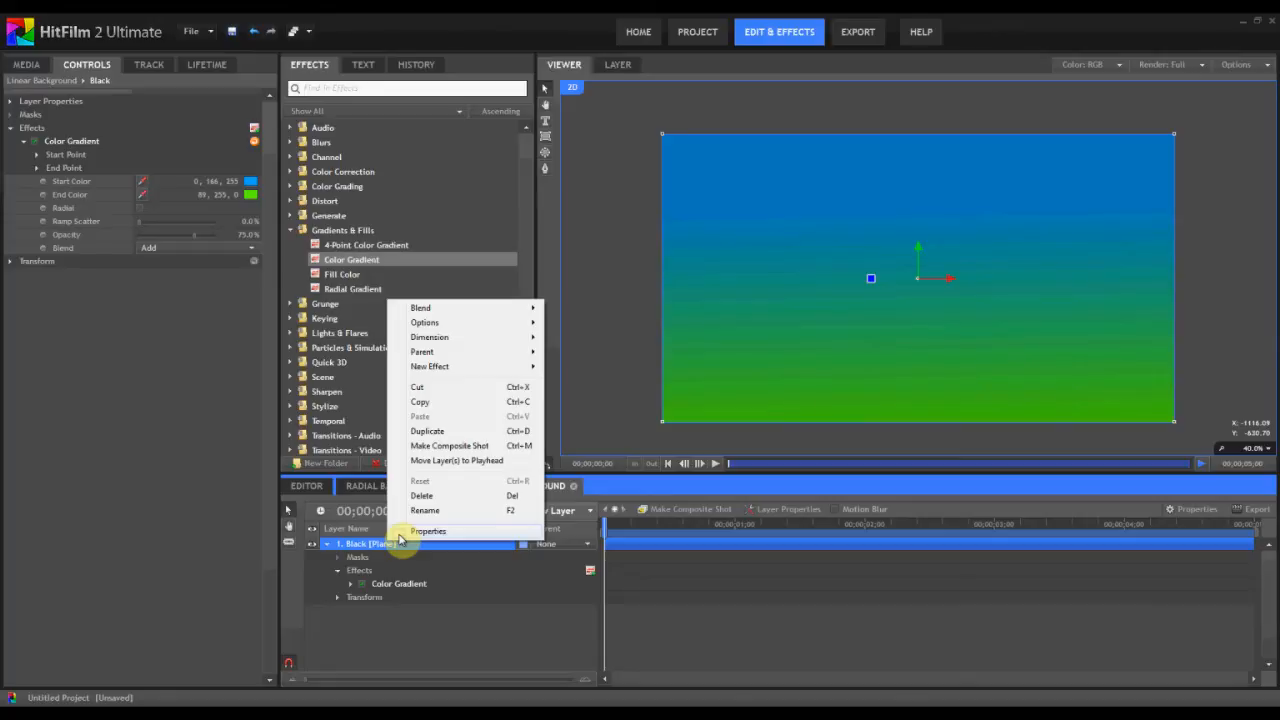
click(412, 531)
click(633, 374)
click(710, 427)
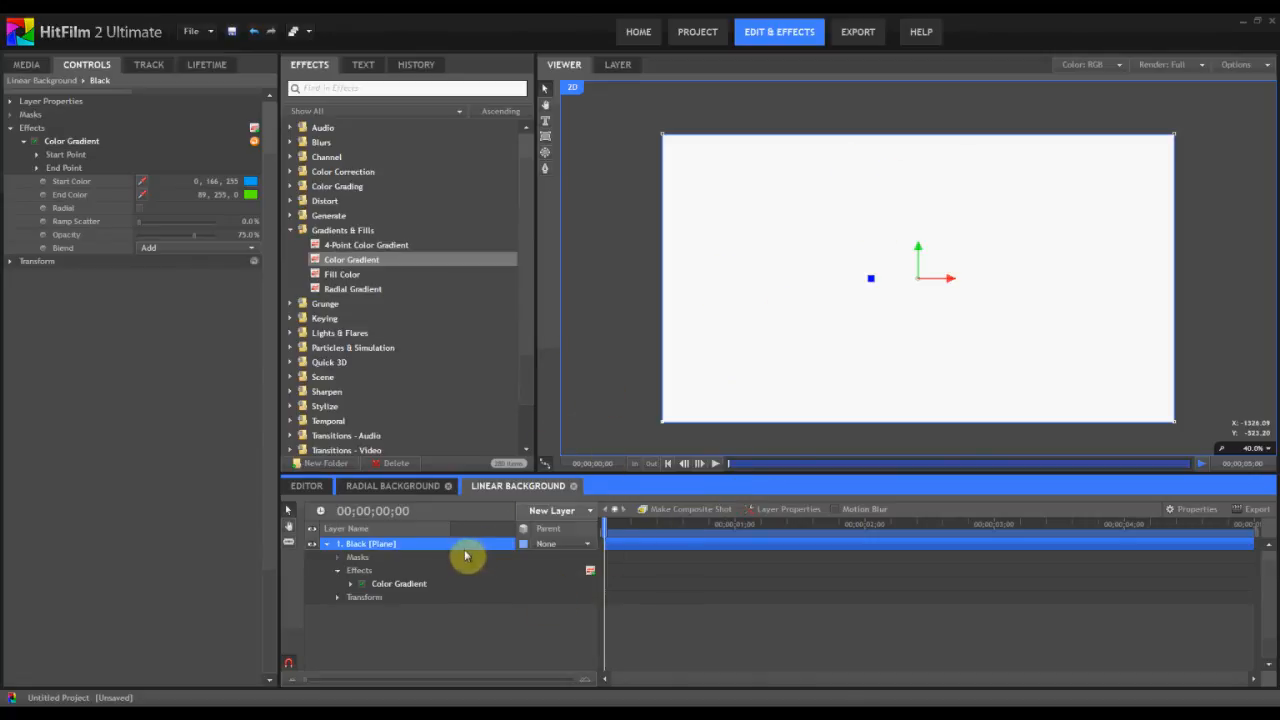
Change the plane's base color to the grey preset.
right_click(465, 545)
click(497, 537)
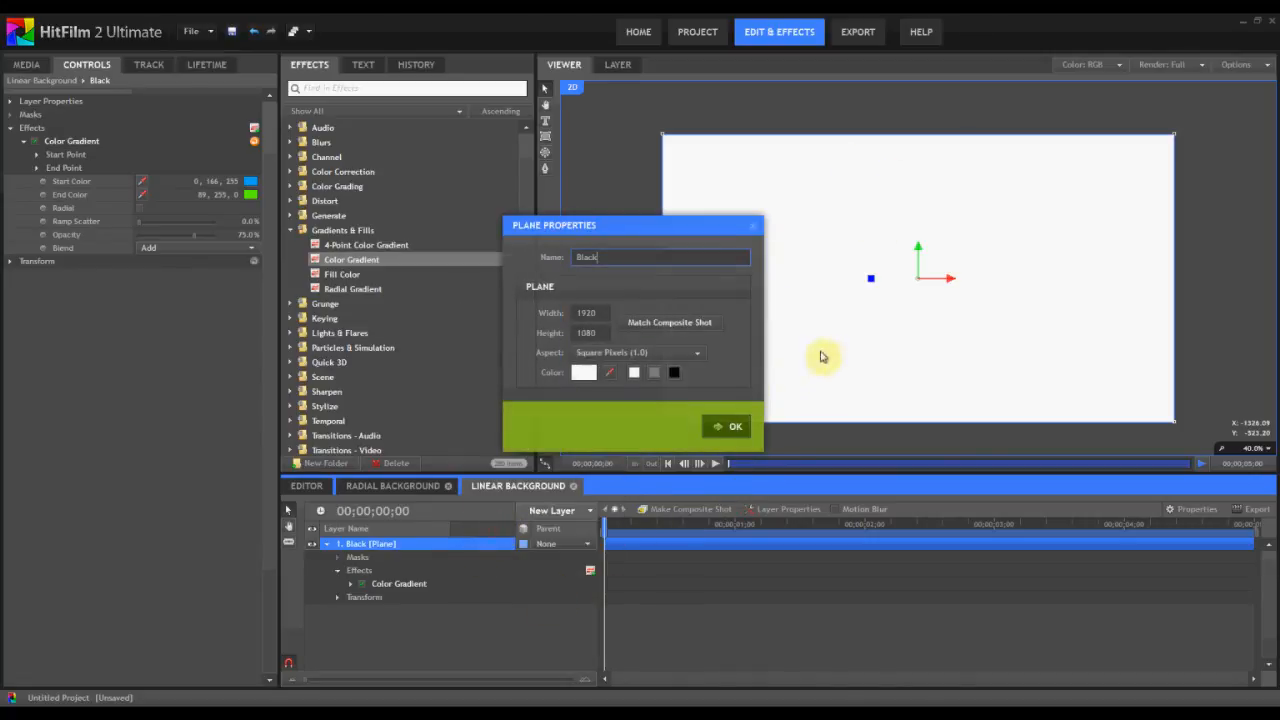
click(724, 427)
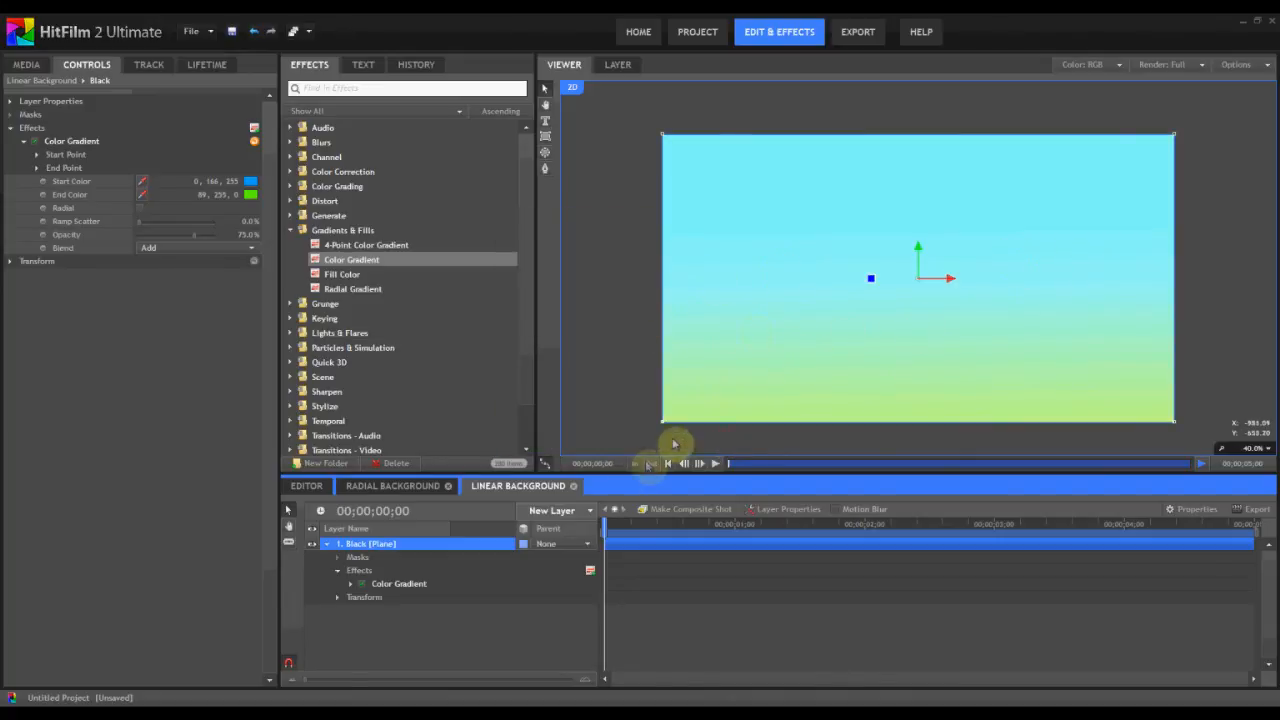
Return the plane's base color to black in its plane properties.
right_click(440, 547)
click(447, 537)
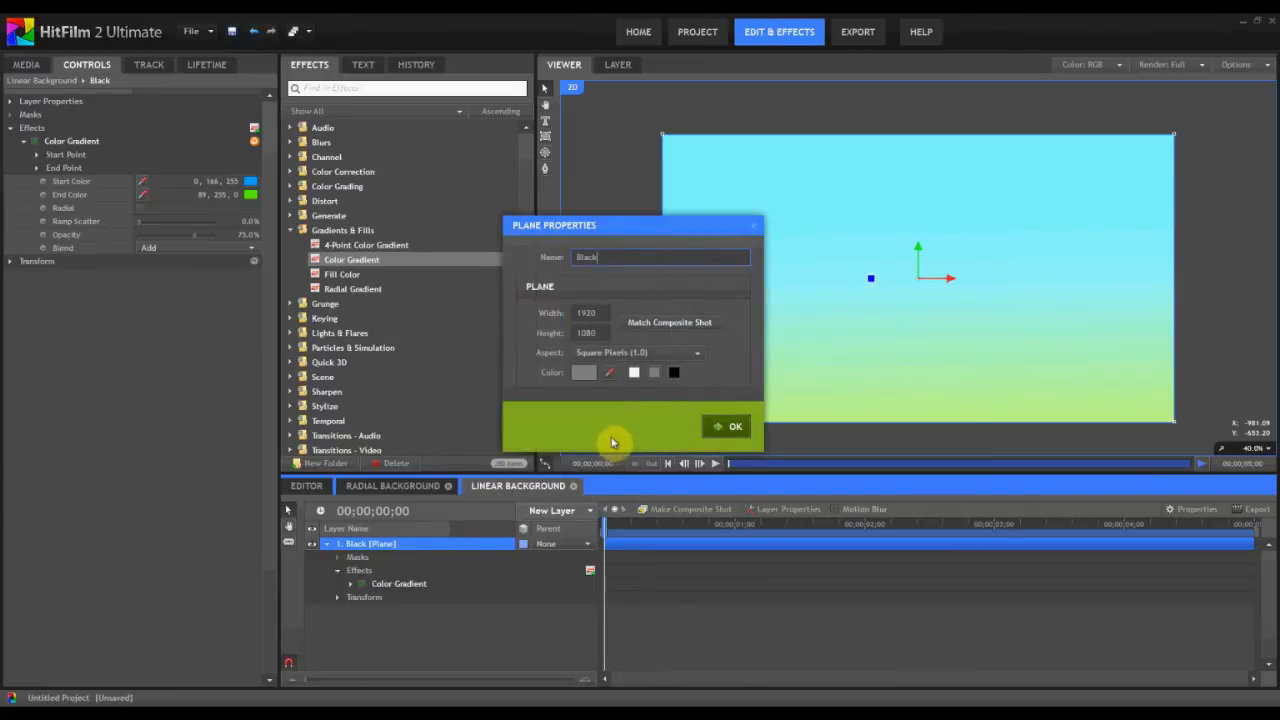
click(722, 430)
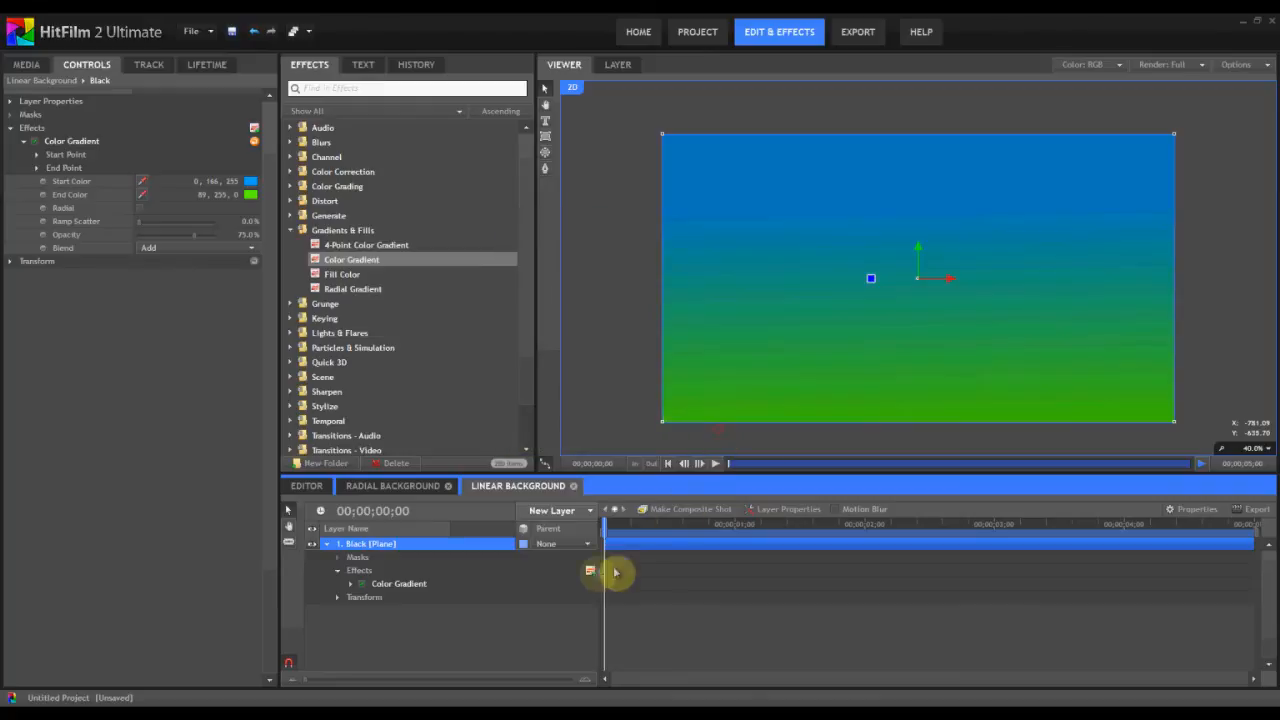
Export the green and blue gradient frame as a PNG image named "Linear - Green and Blue" in the Gradient TUT folder.
click(505, 612)
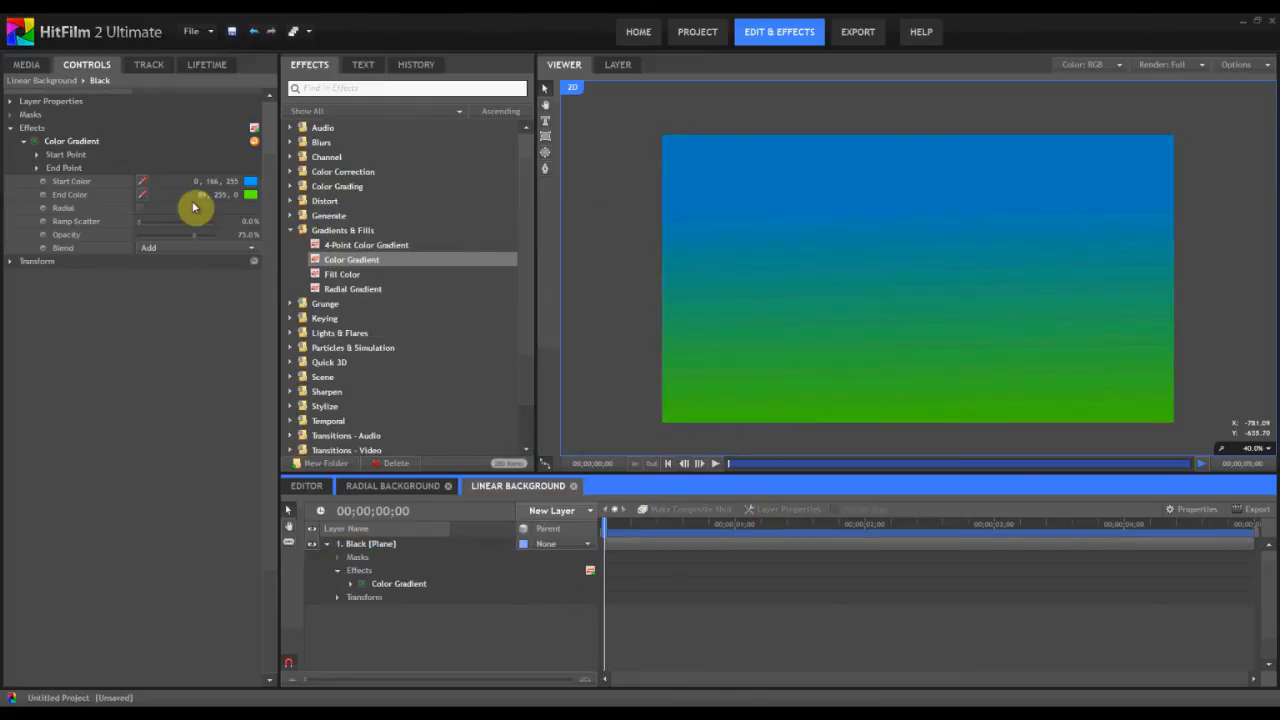
click(1236, 64)
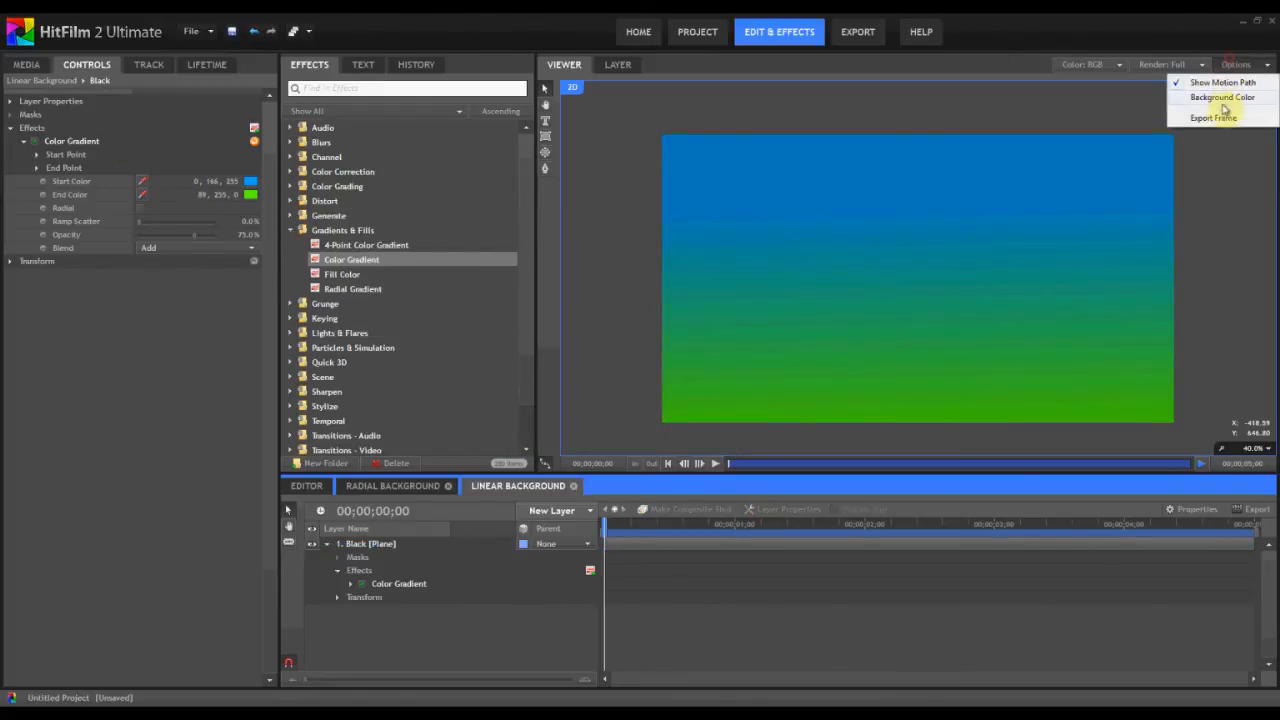
click(1221, 118)
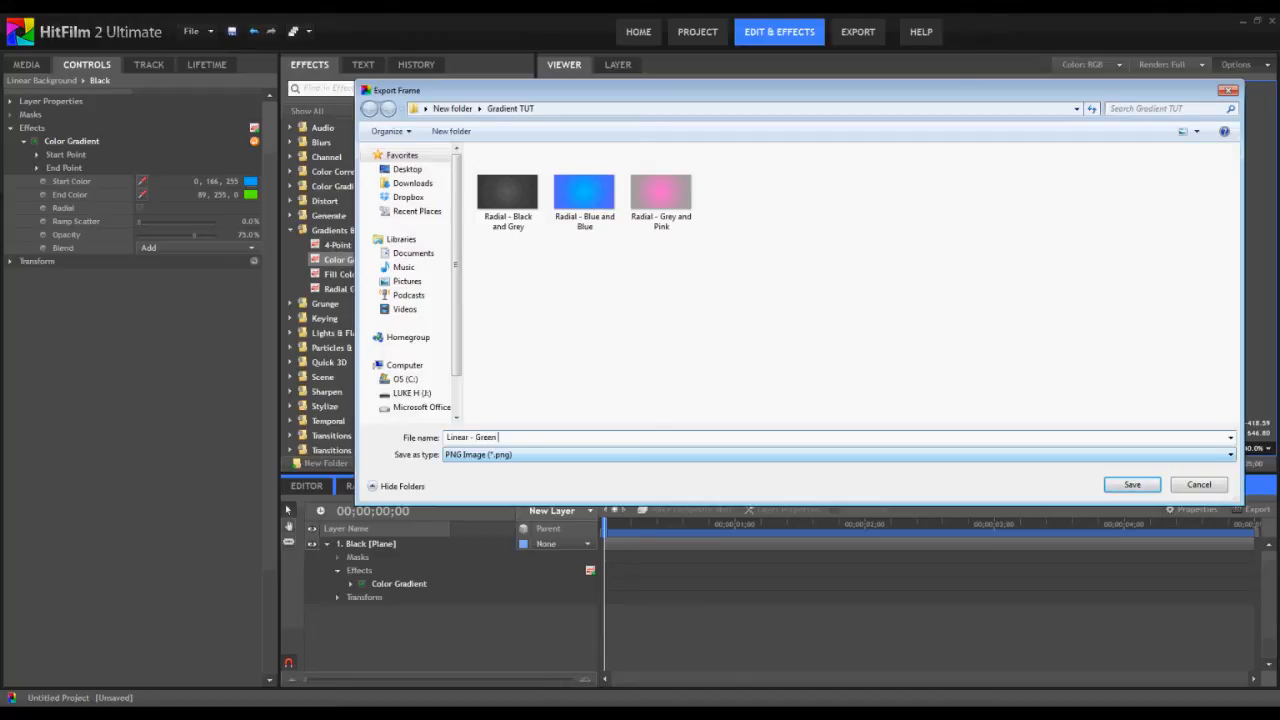
key(Return)
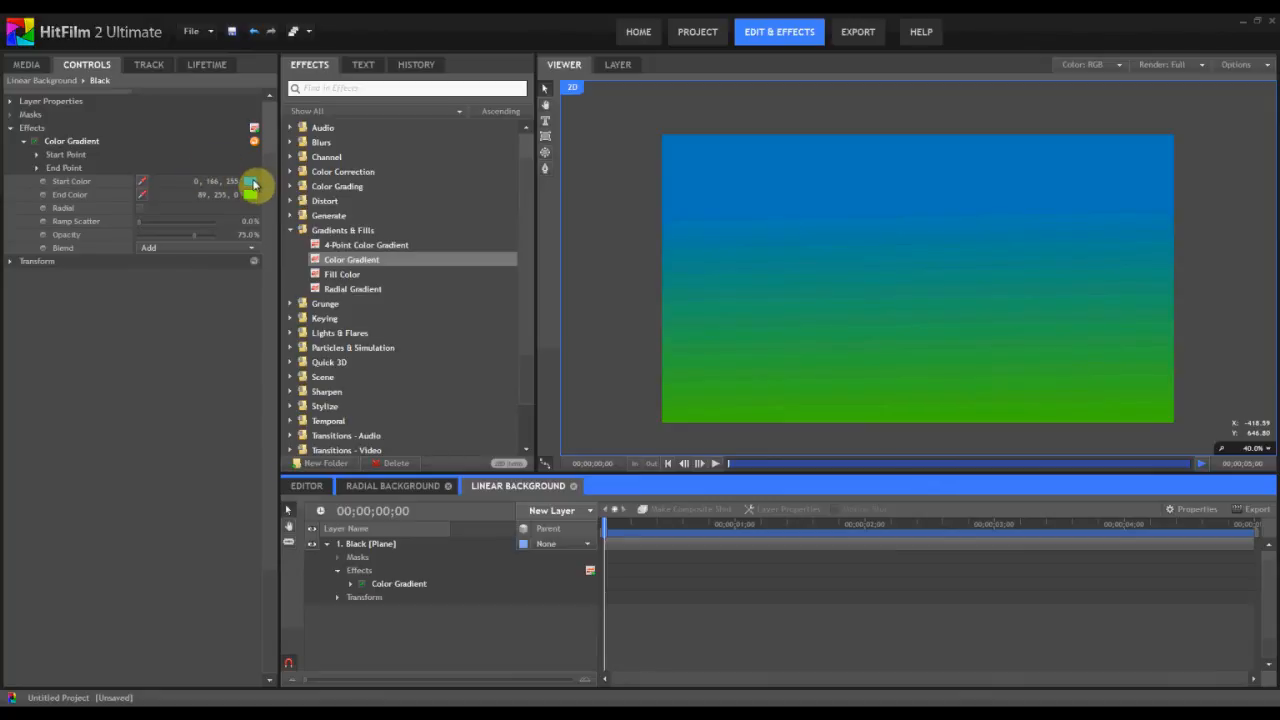
Change the Color Gradient's start color to orange (255, 168, 16).
click(251, 182)
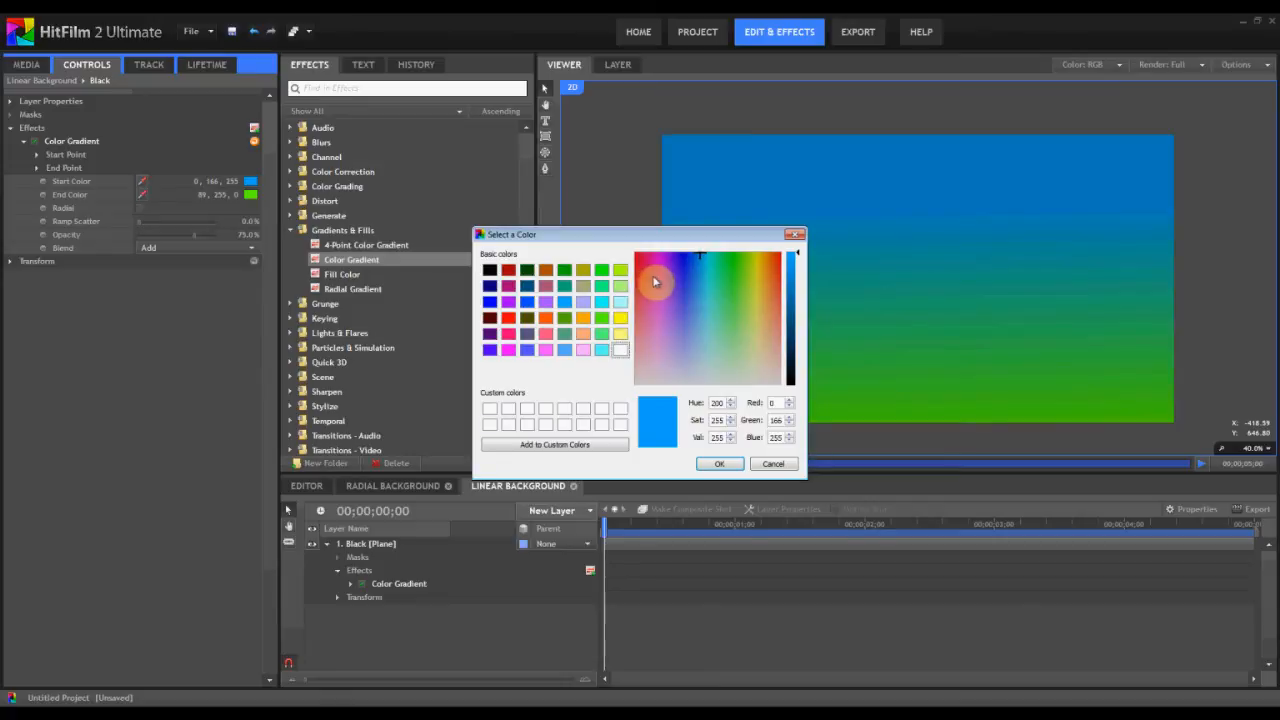
drag(680, 280, 767, 262)
click(734, 462)
click(727, 467)
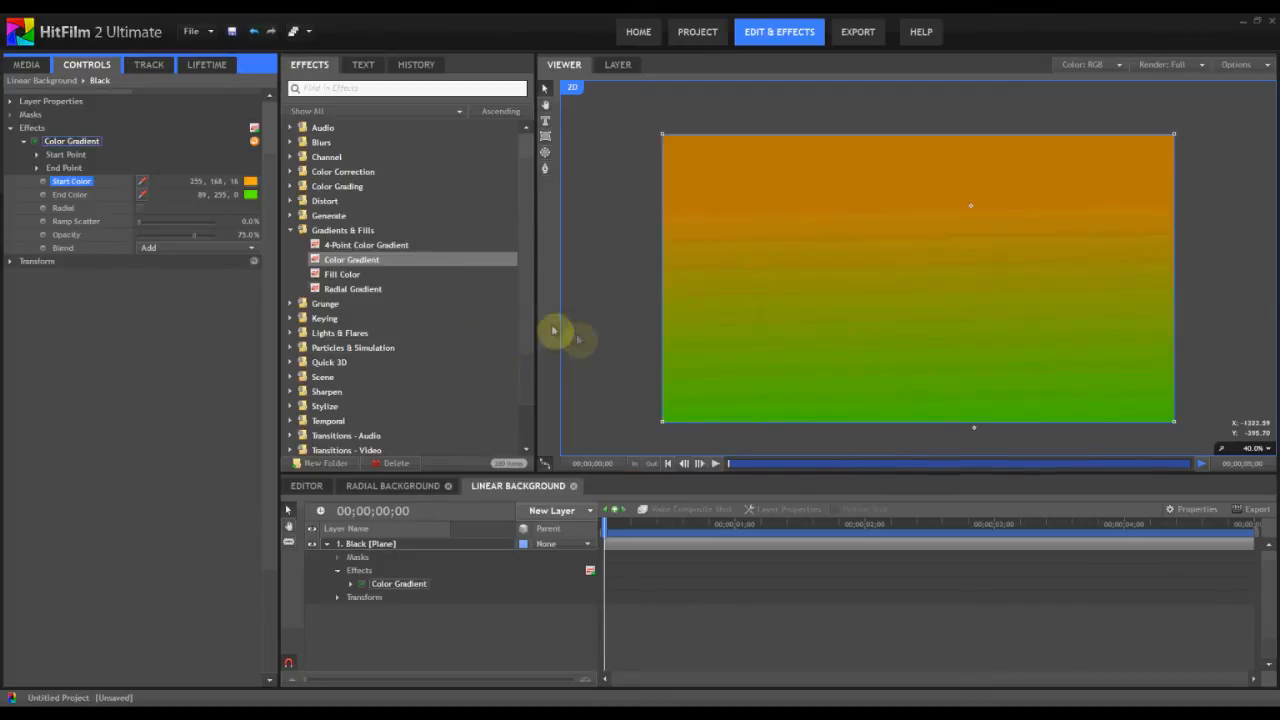
Change the Color Gradient's end color to light blue (6, 197, 255).
click(251, 195)
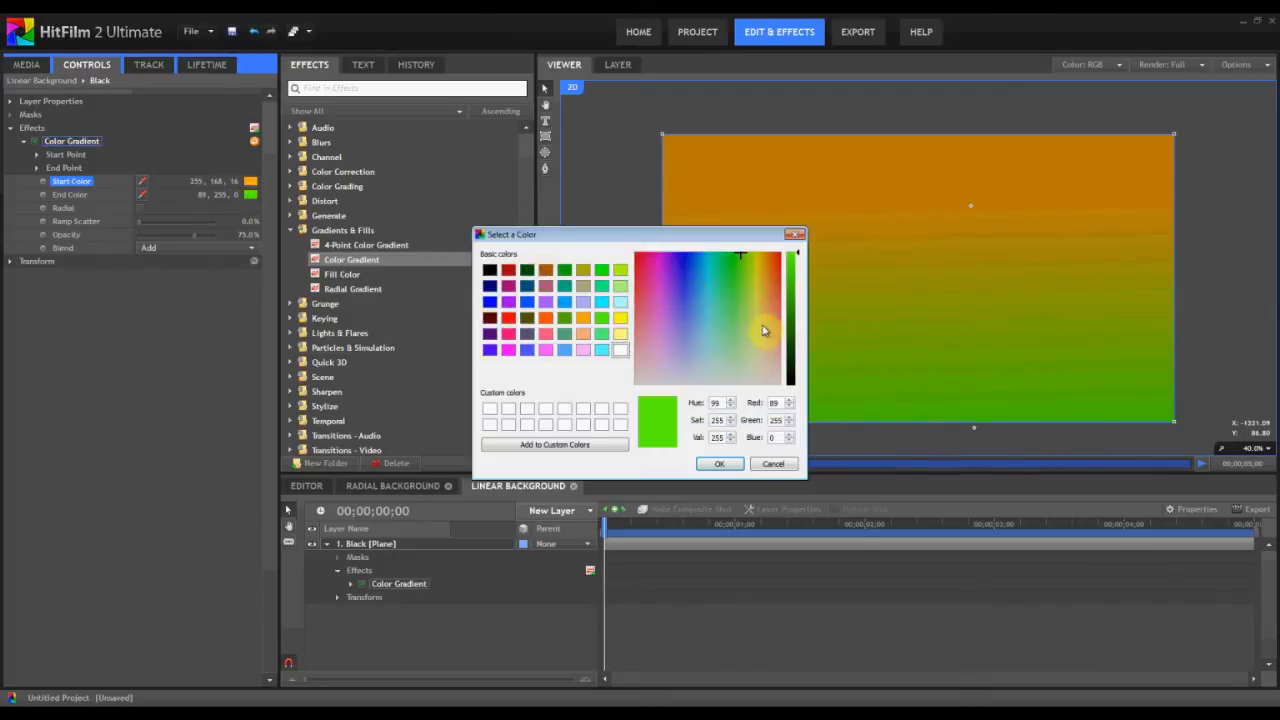
click(717, 266)
mouse_move(717, 266)
mouse_down()
mouse_move(700, 286)
mouse_move(703, 261)
mouse_up()
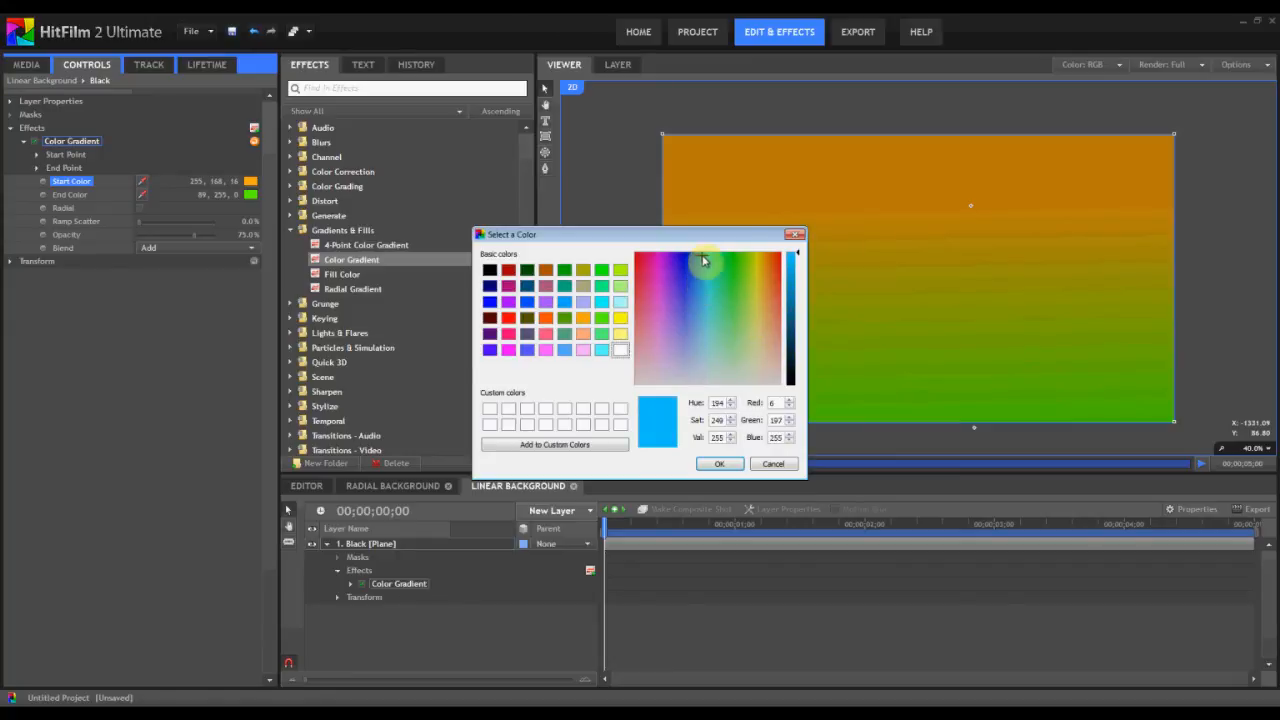
click(716, 463)
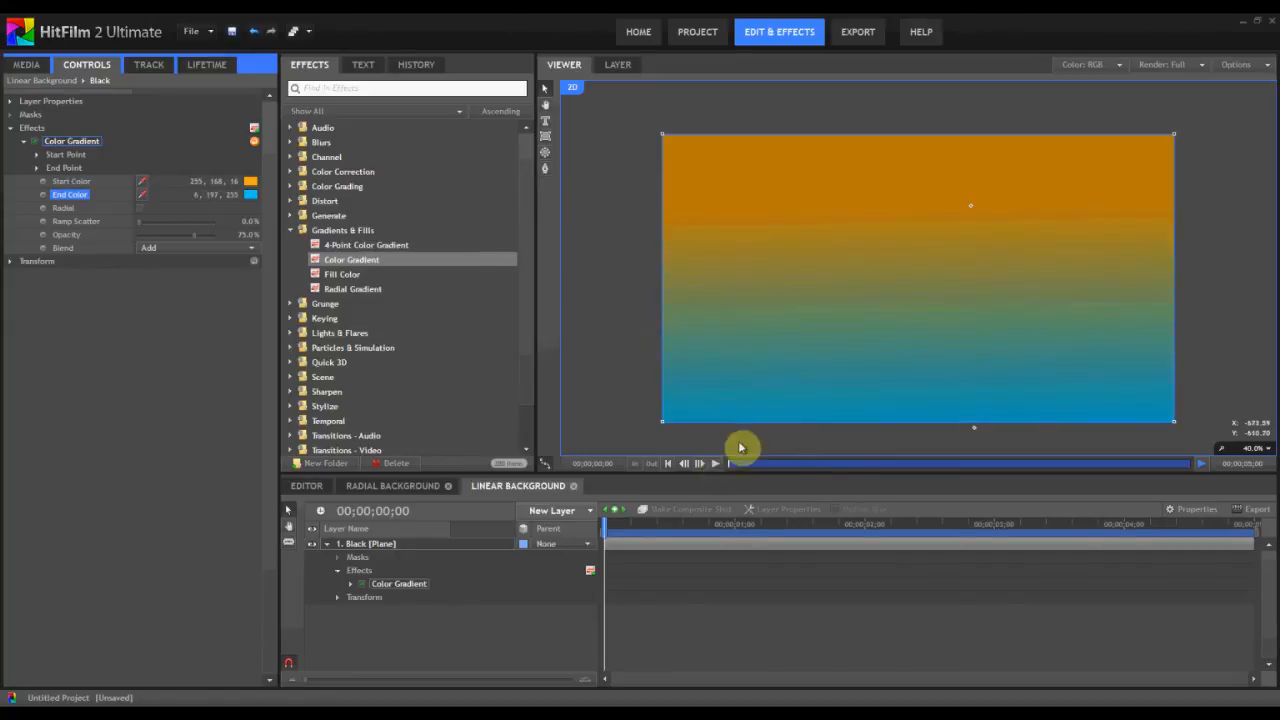
click(473, 646)
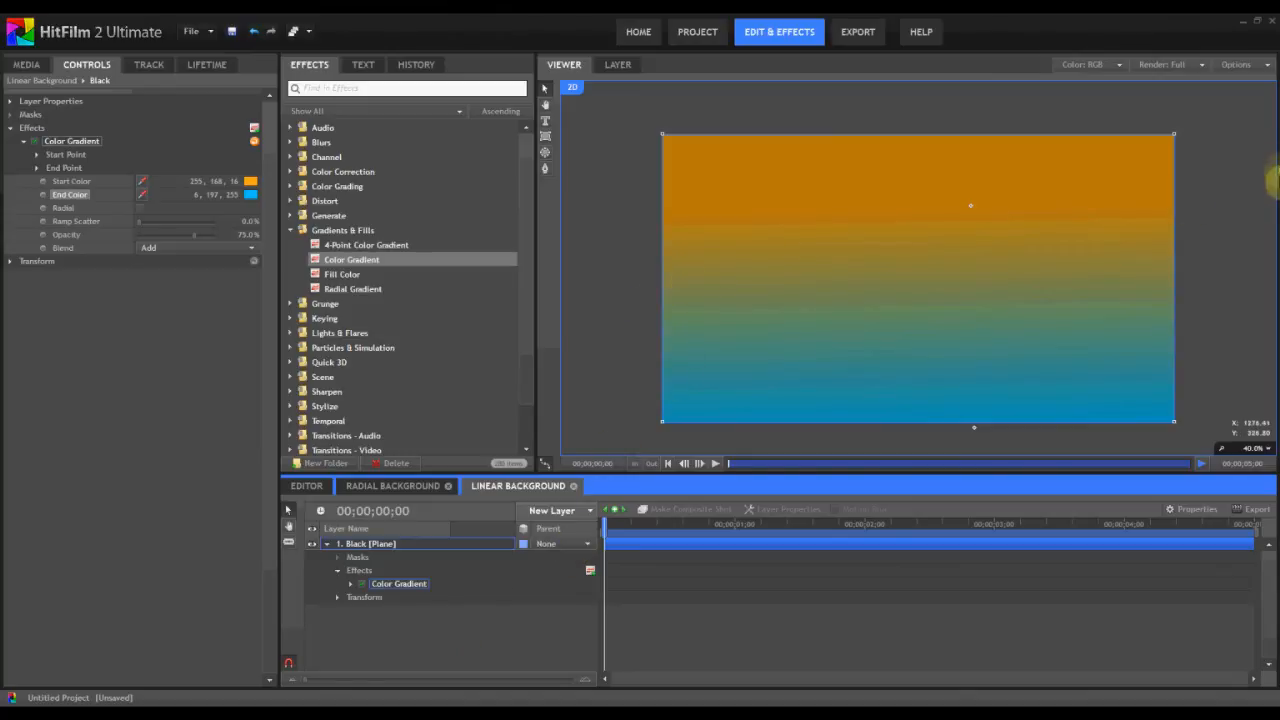
Export the orange and blue frame as a PNG named "Linear - Orange and Blue" in the Gradient TUT folder, and collapse the Black layer.
click(1230, 68)
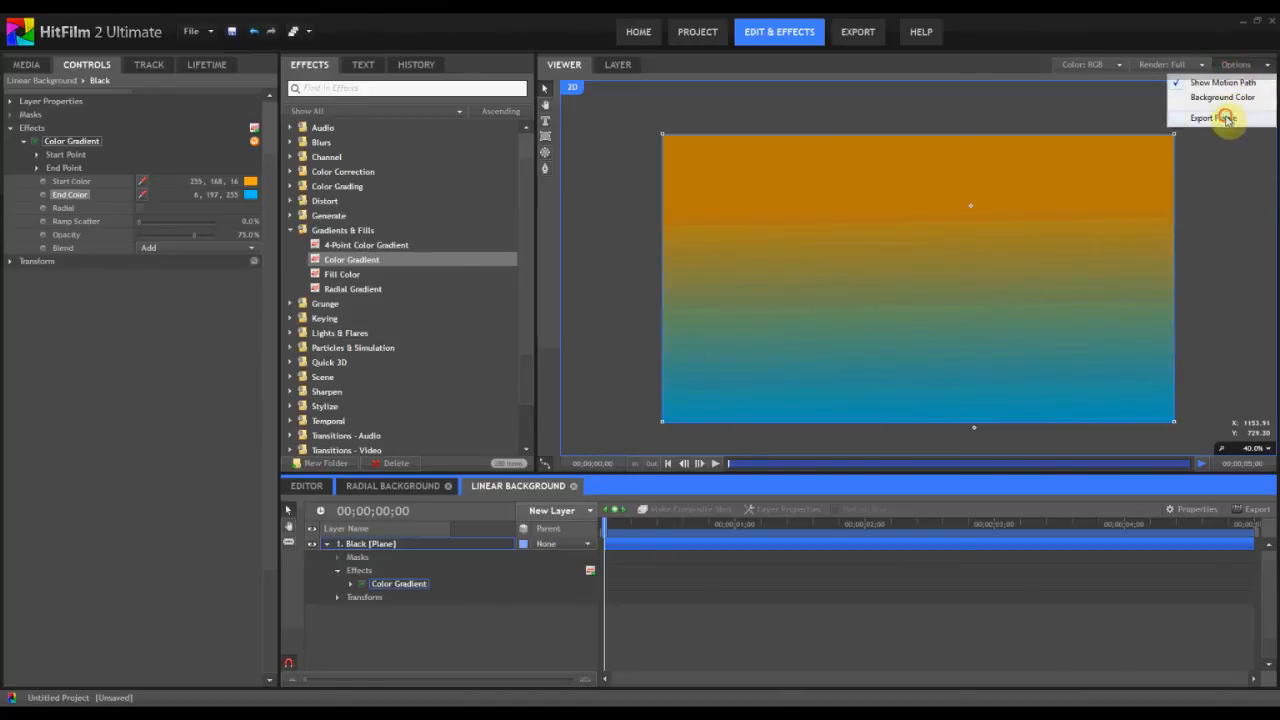
click(1227, 117)
click(531, 202)
click(557, 436)
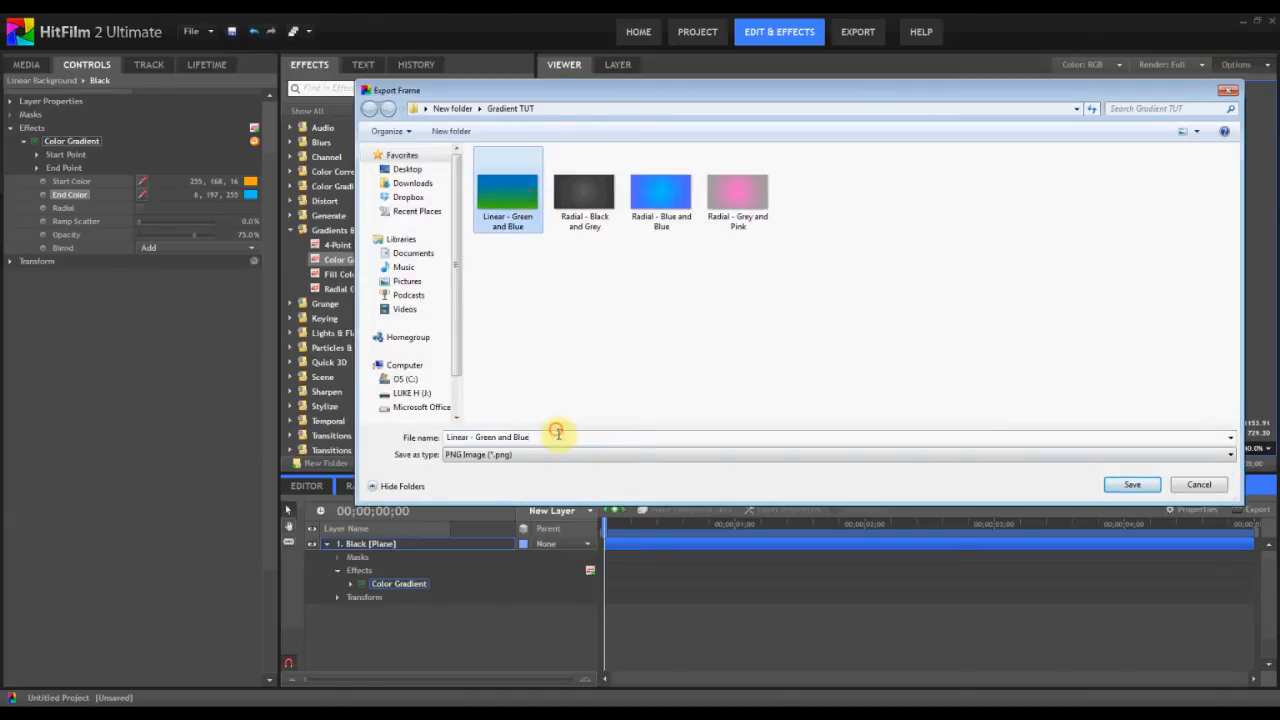
key(BackSpace)
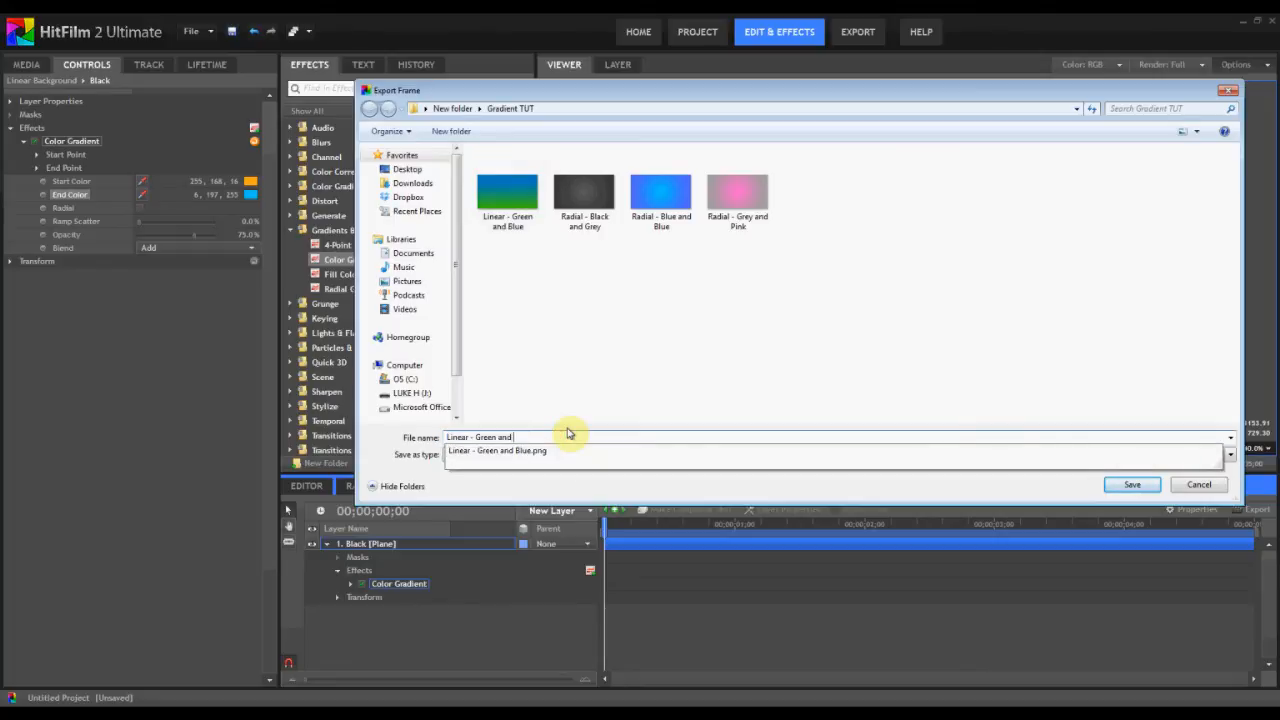
text(Orang)
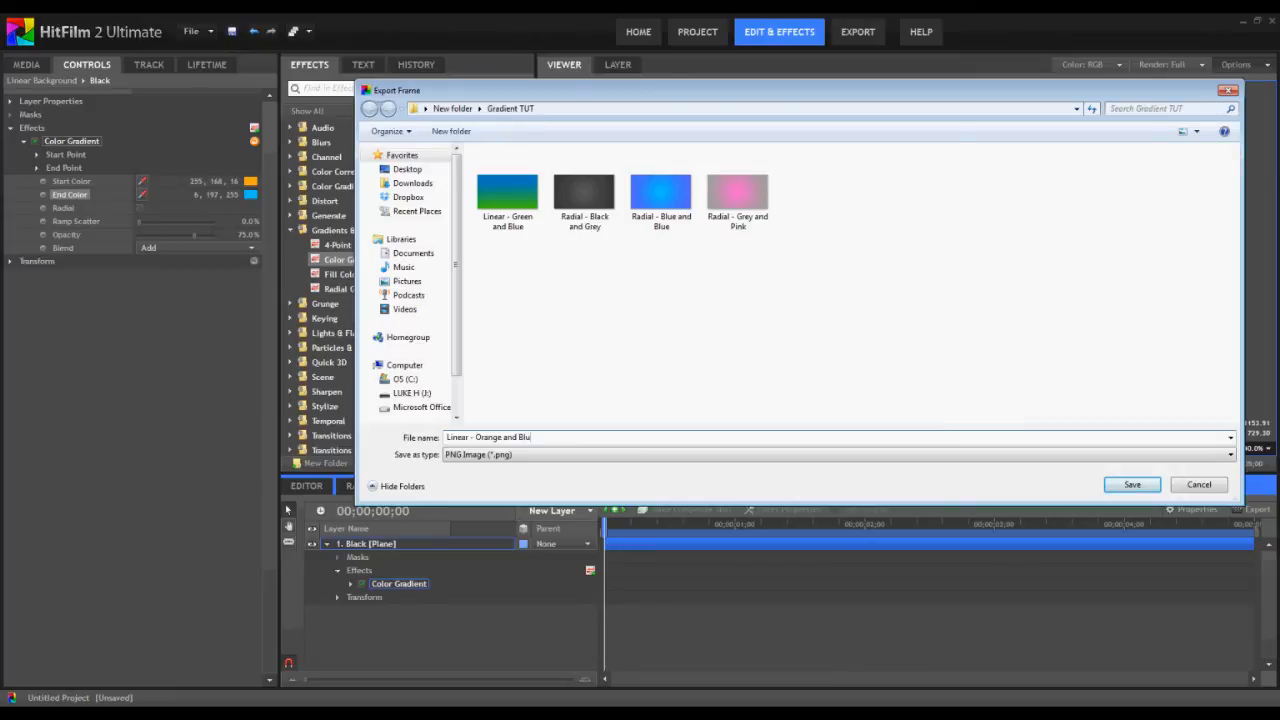
text(e and Blue)
key(Return)
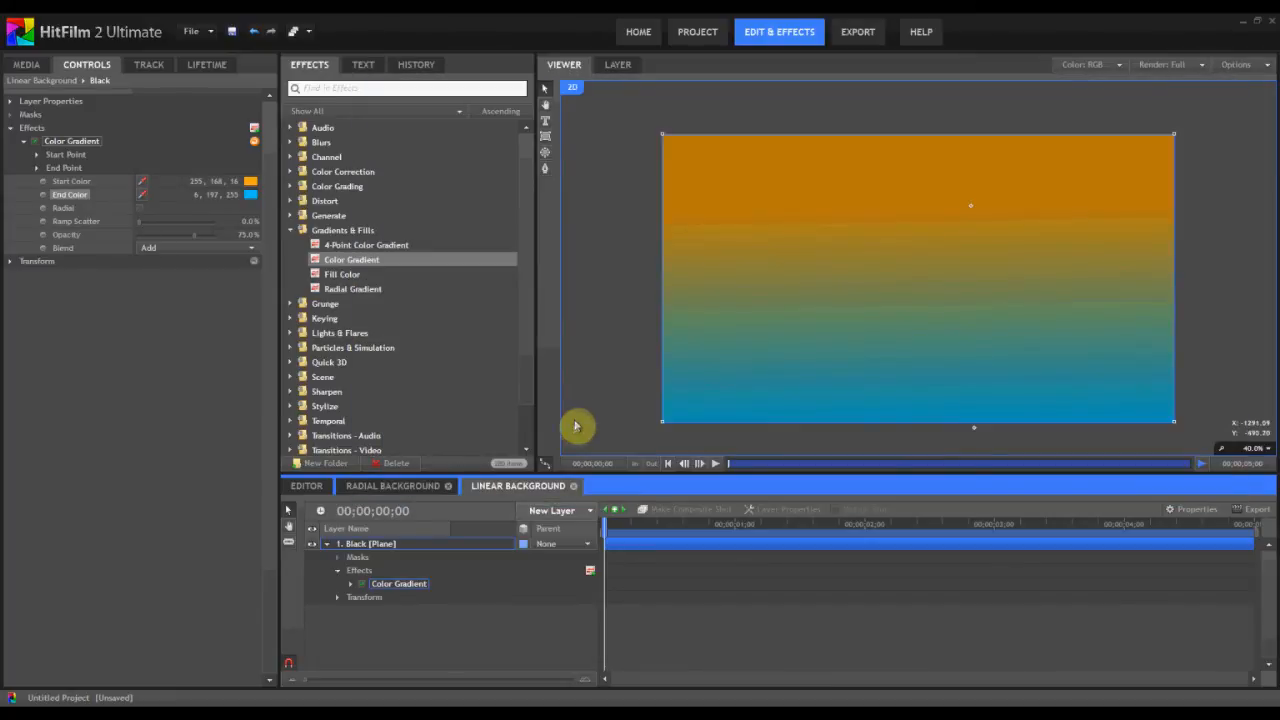
click(328, 544)
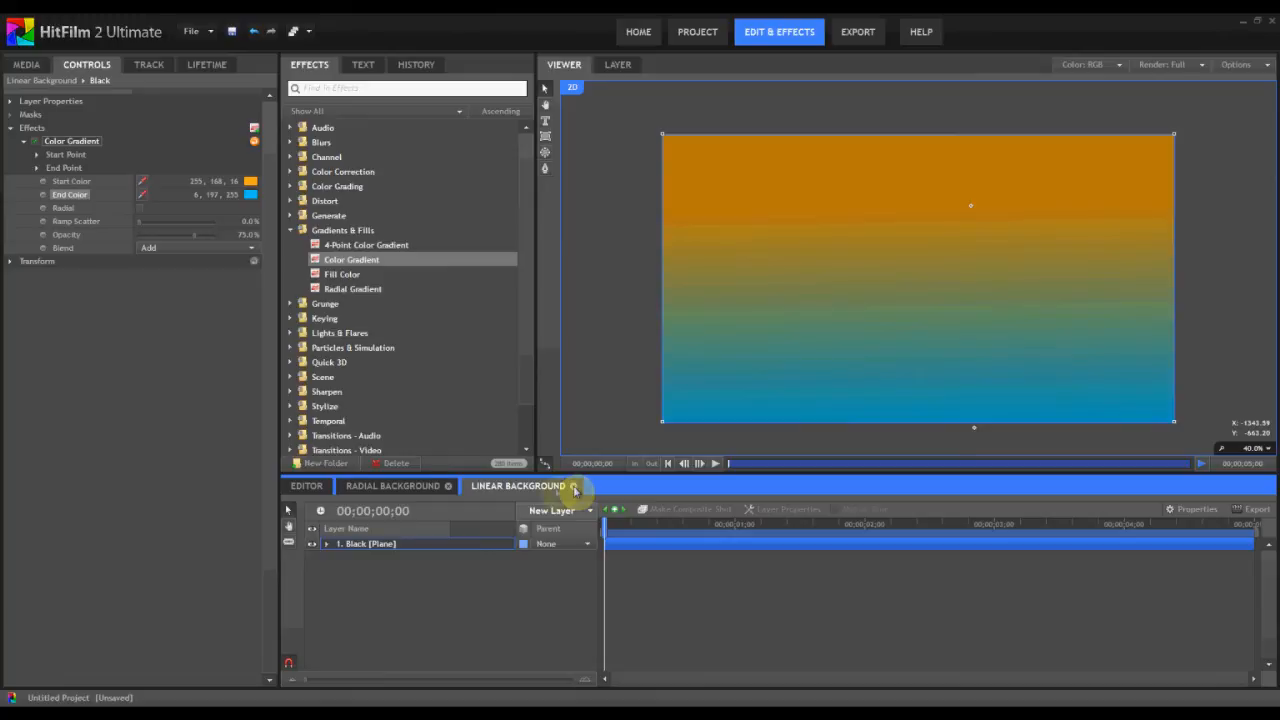
Create a new composite shot named "Reflected Background" with the 1080p 29.97 template.
click(31, 64)
click(208, 242)
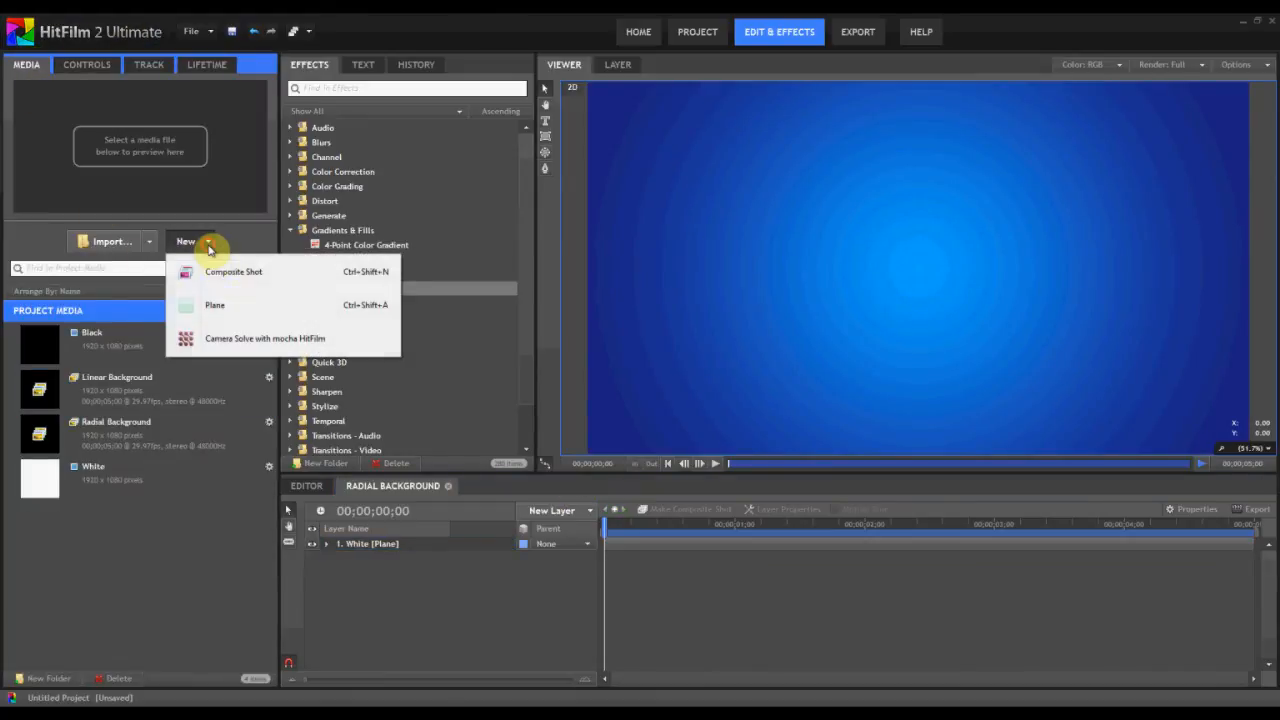
click(232, 285)
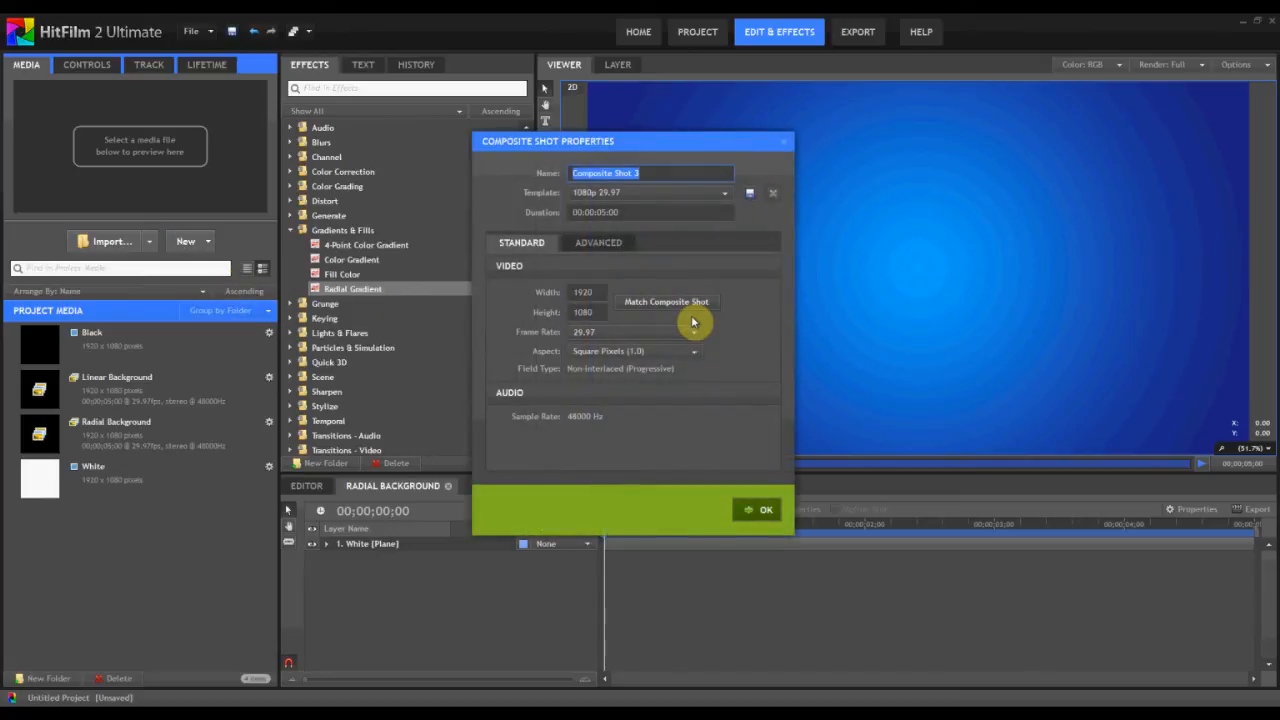
text(Reflected Background)
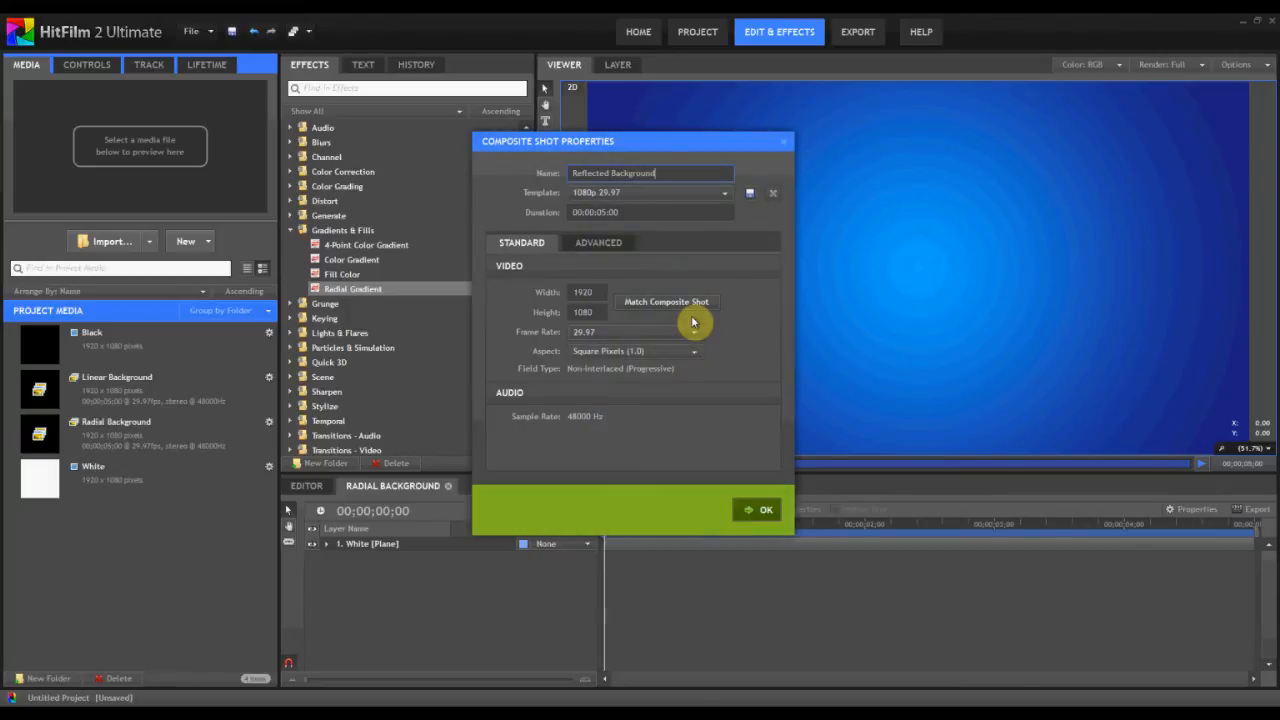
key(Return)
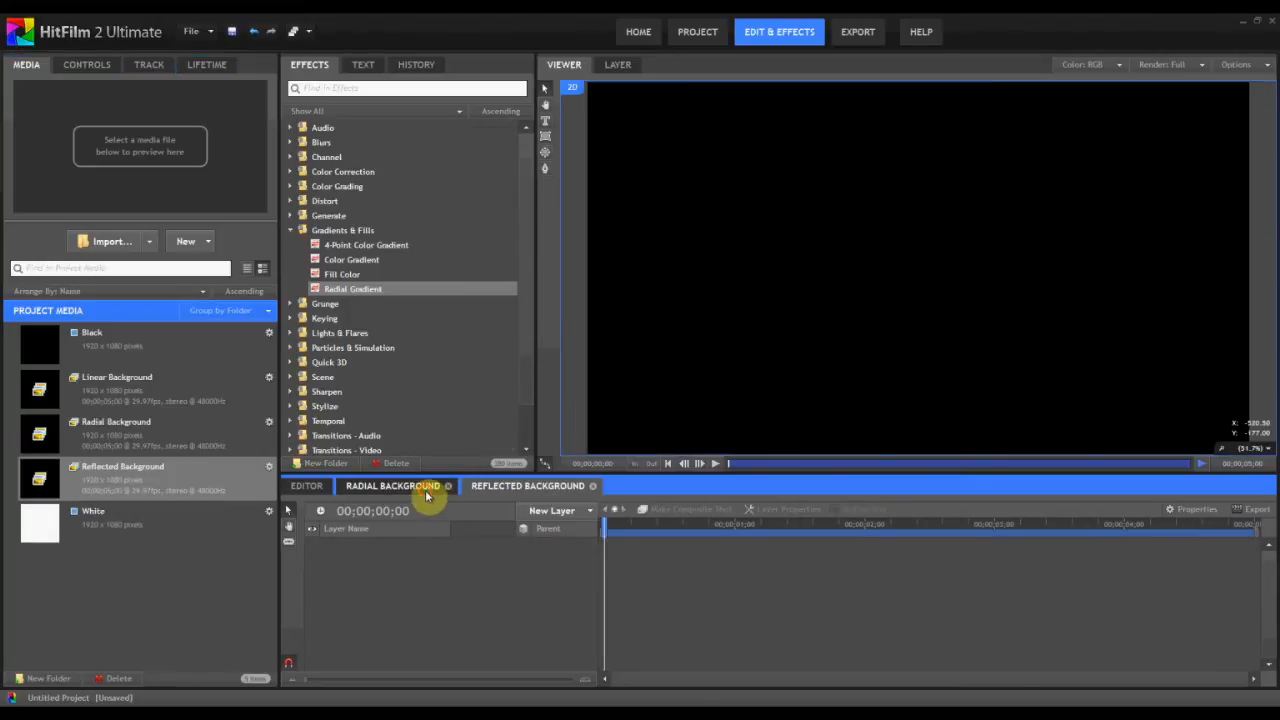
Copy the White plane layer from the Radial Background composite shot into Reflected Background.
click(426, 490)
click(420, 544)
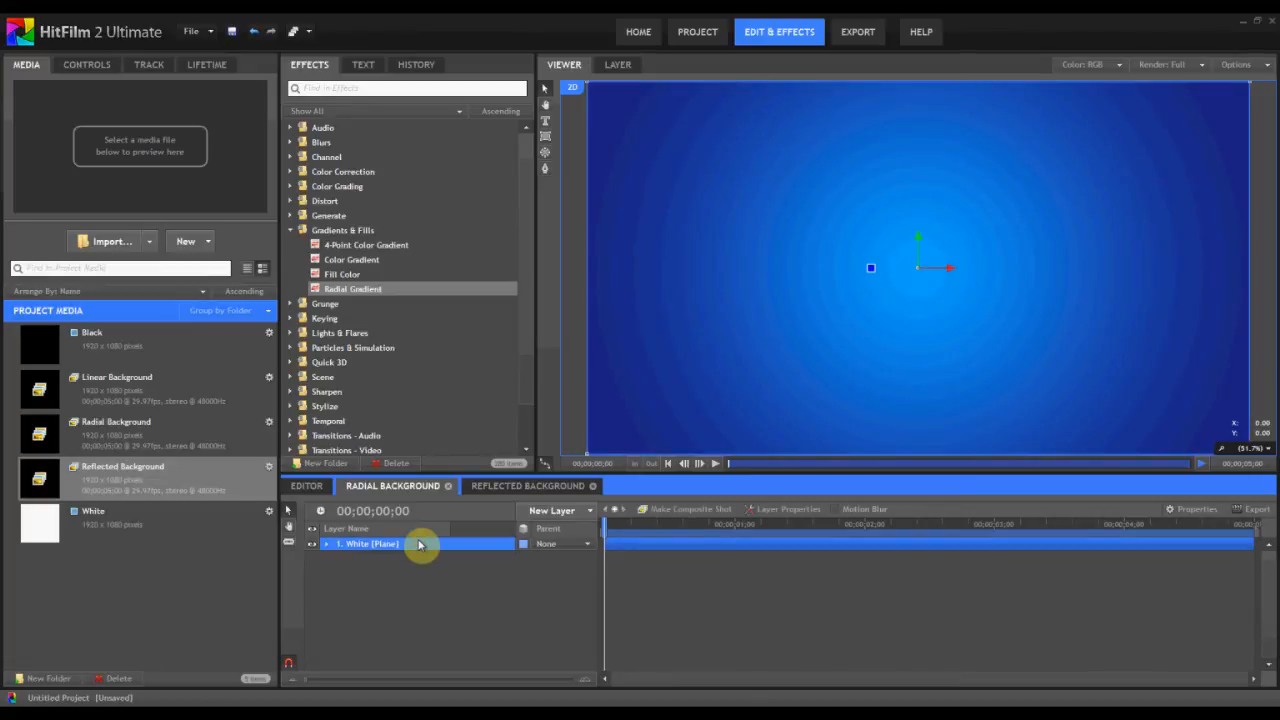
click(505, 486)
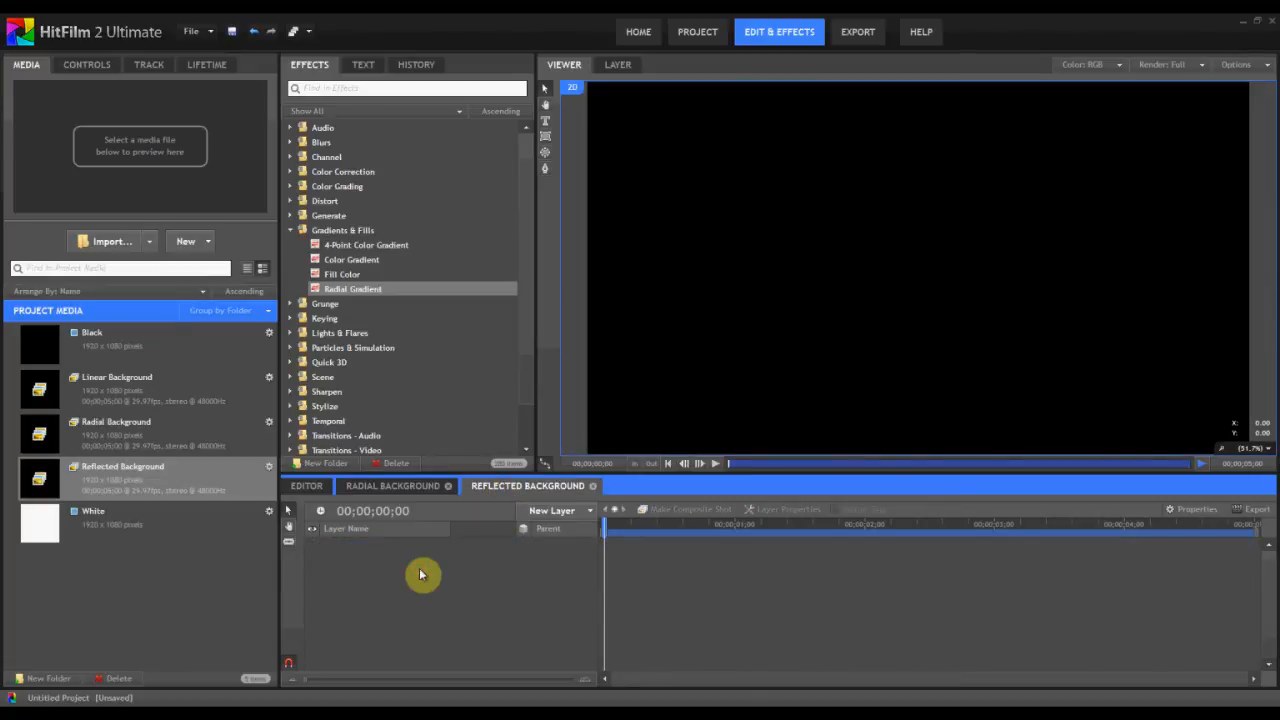
key(ctrl+v)
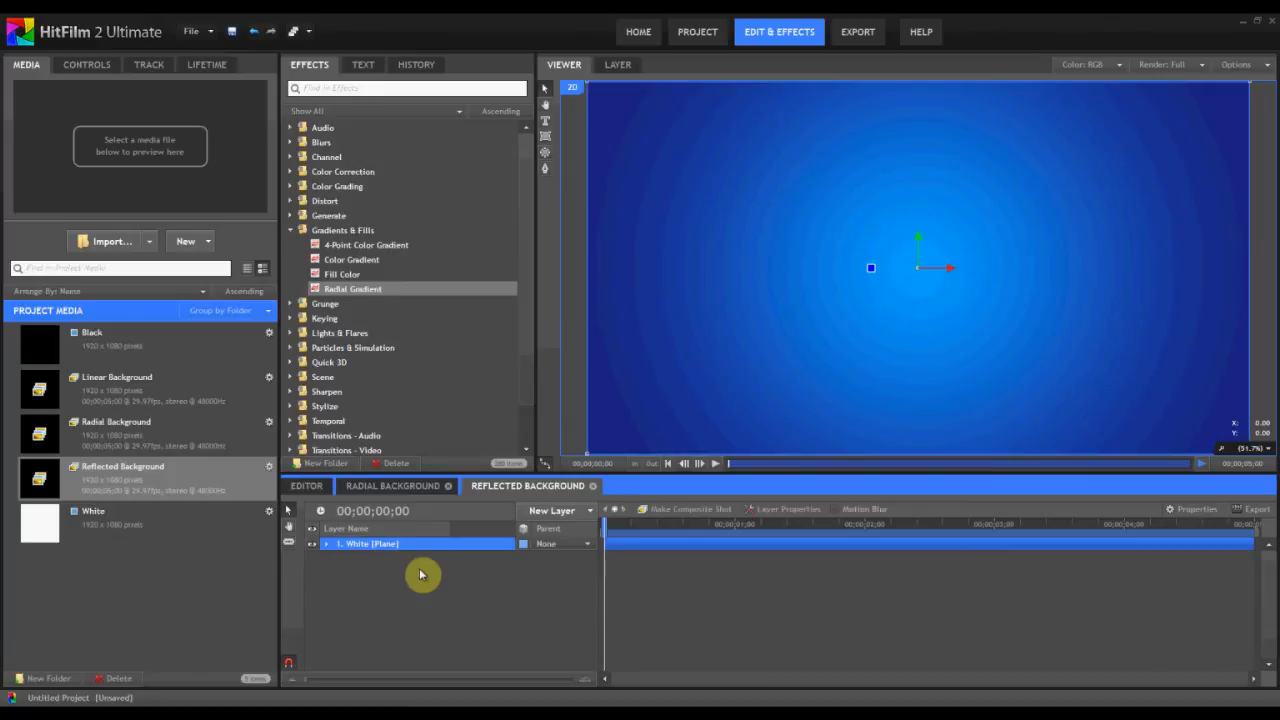
Set the Elliptical Deformation of the White layer's Radial Gradient to 32 so it forms a horizontal band.
click(86, 65)
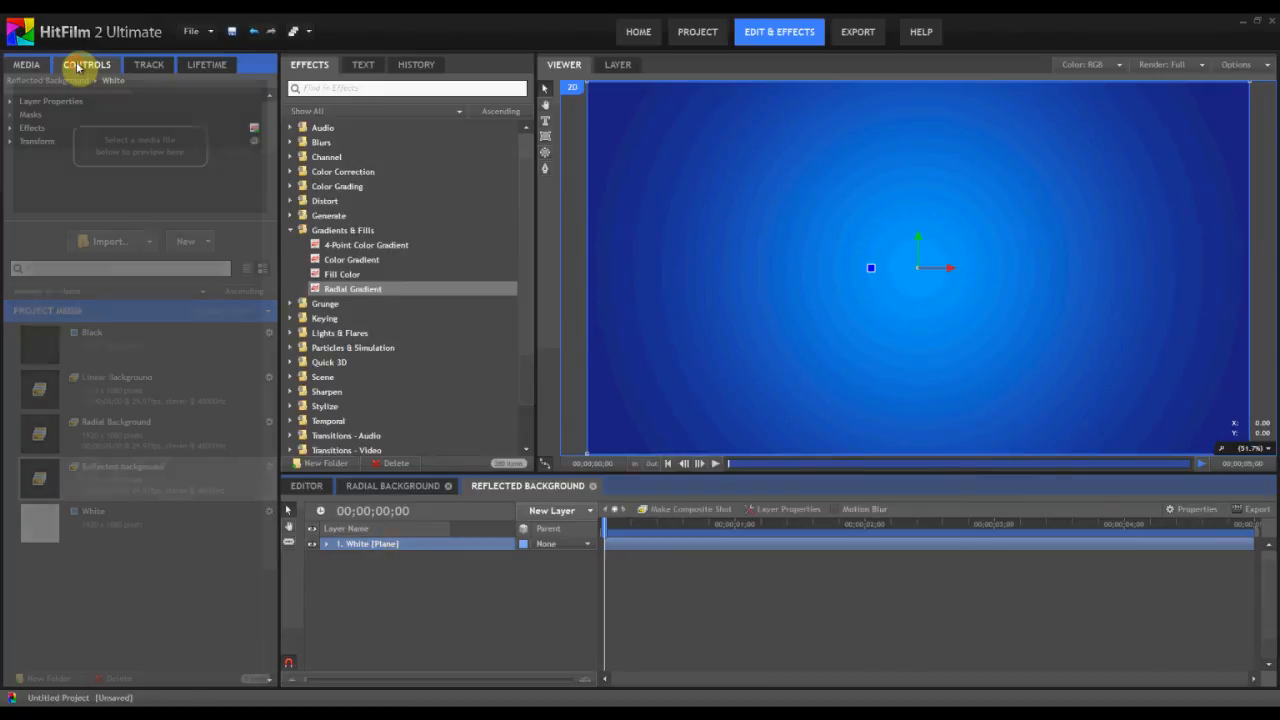
click(19, 143)
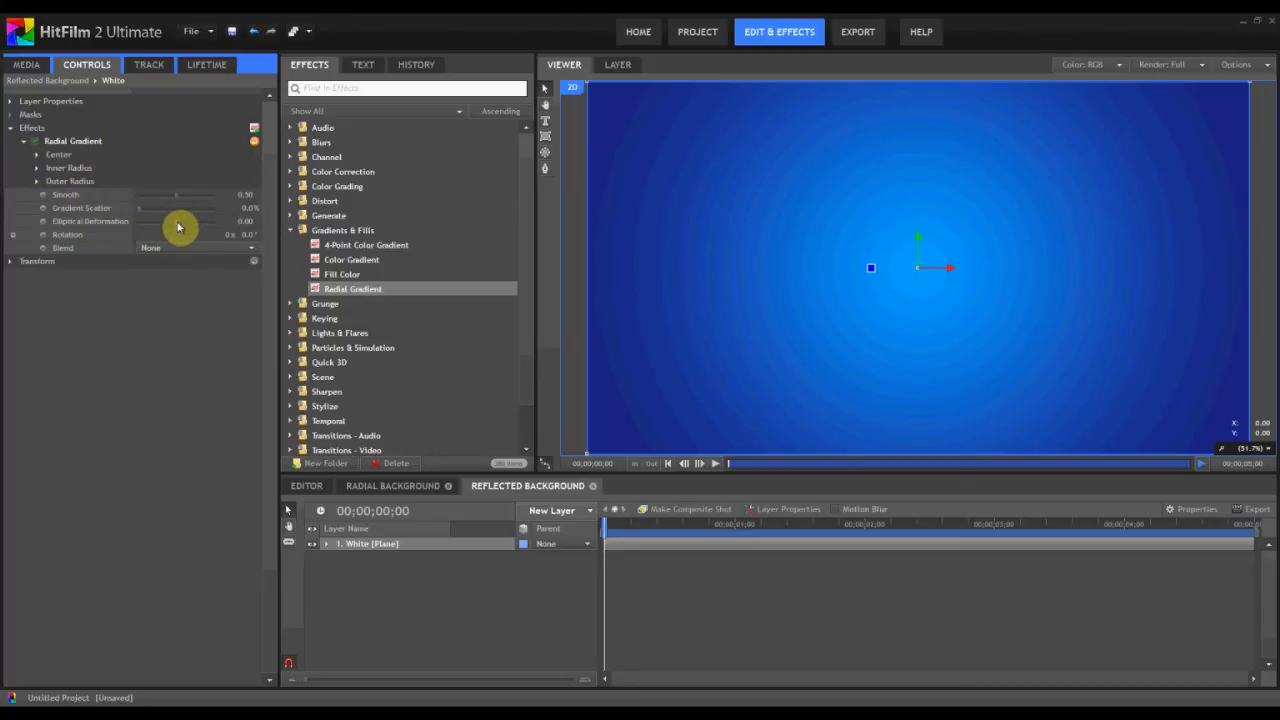
drag(178, 226, 183, 228)
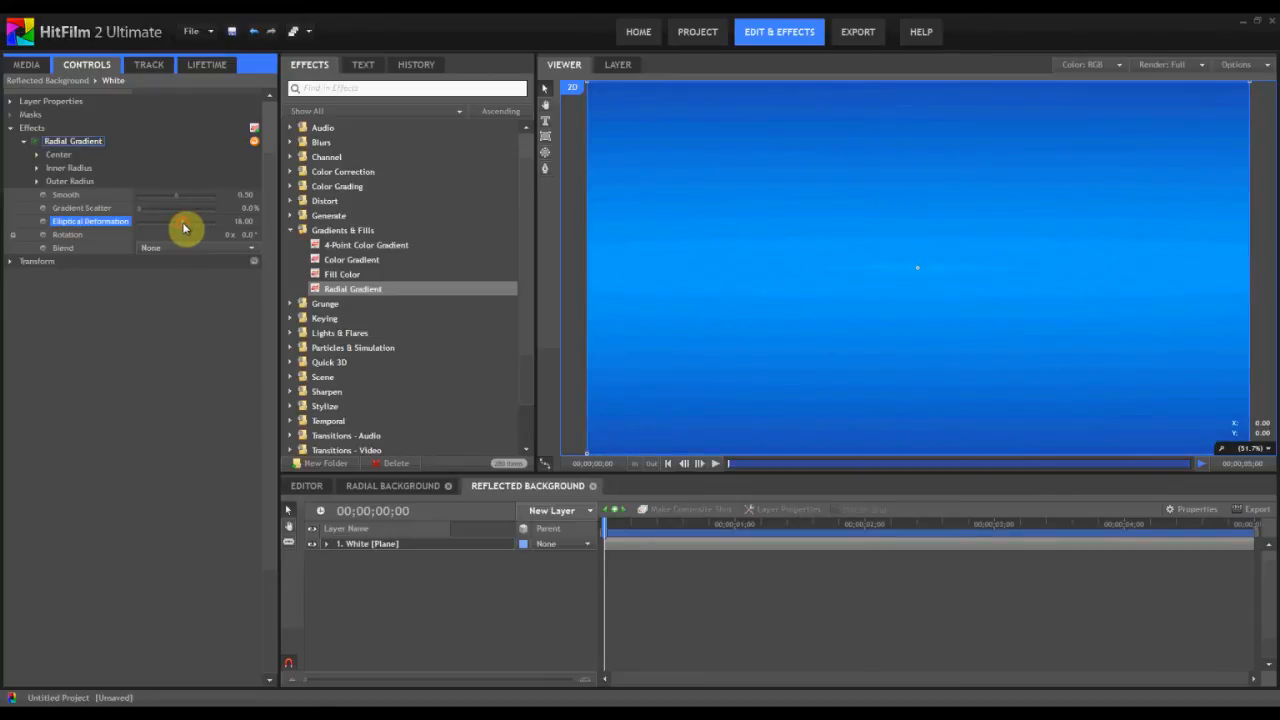
drag(183, 228, 165, 230)
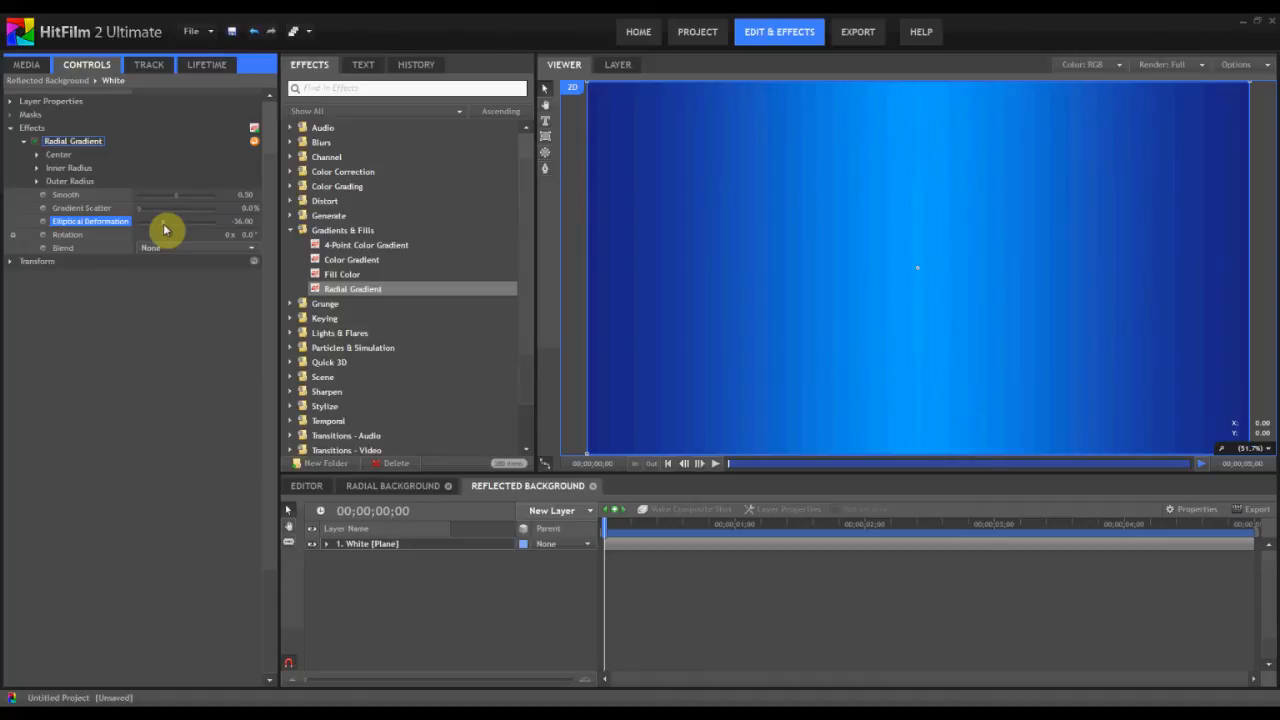
drag(175, 233, 191, 234)
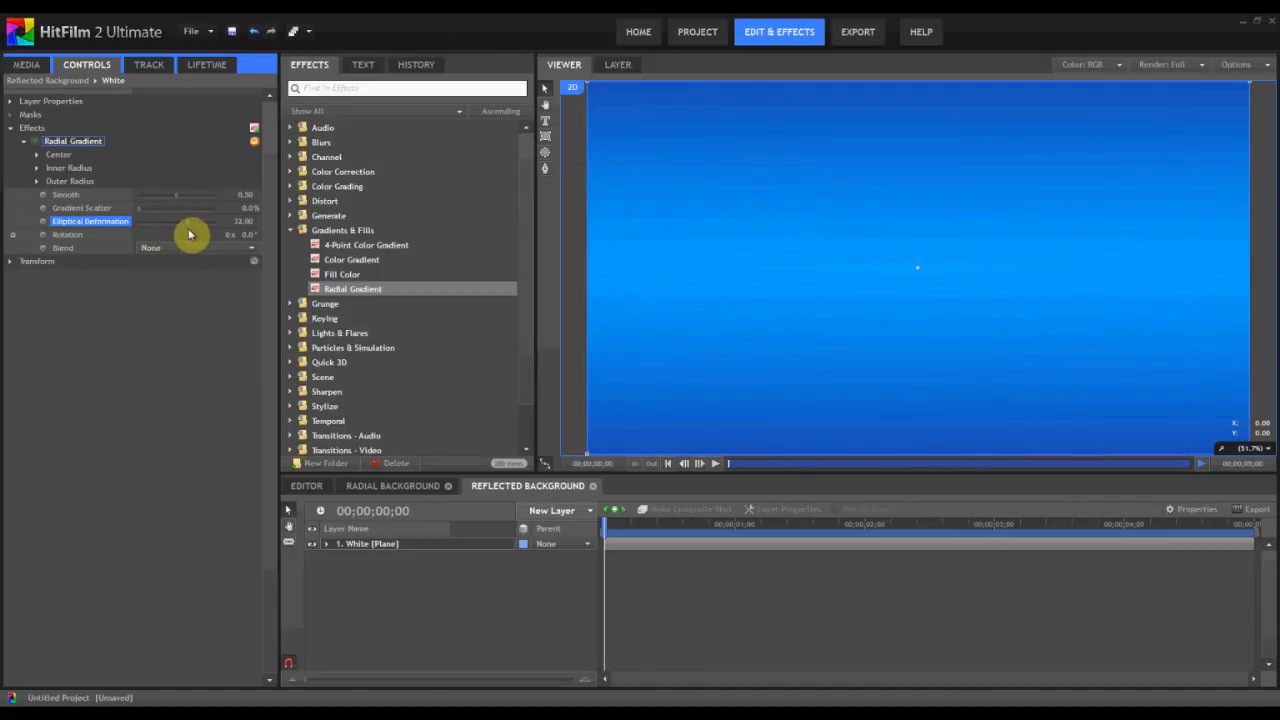
click(218, 386)
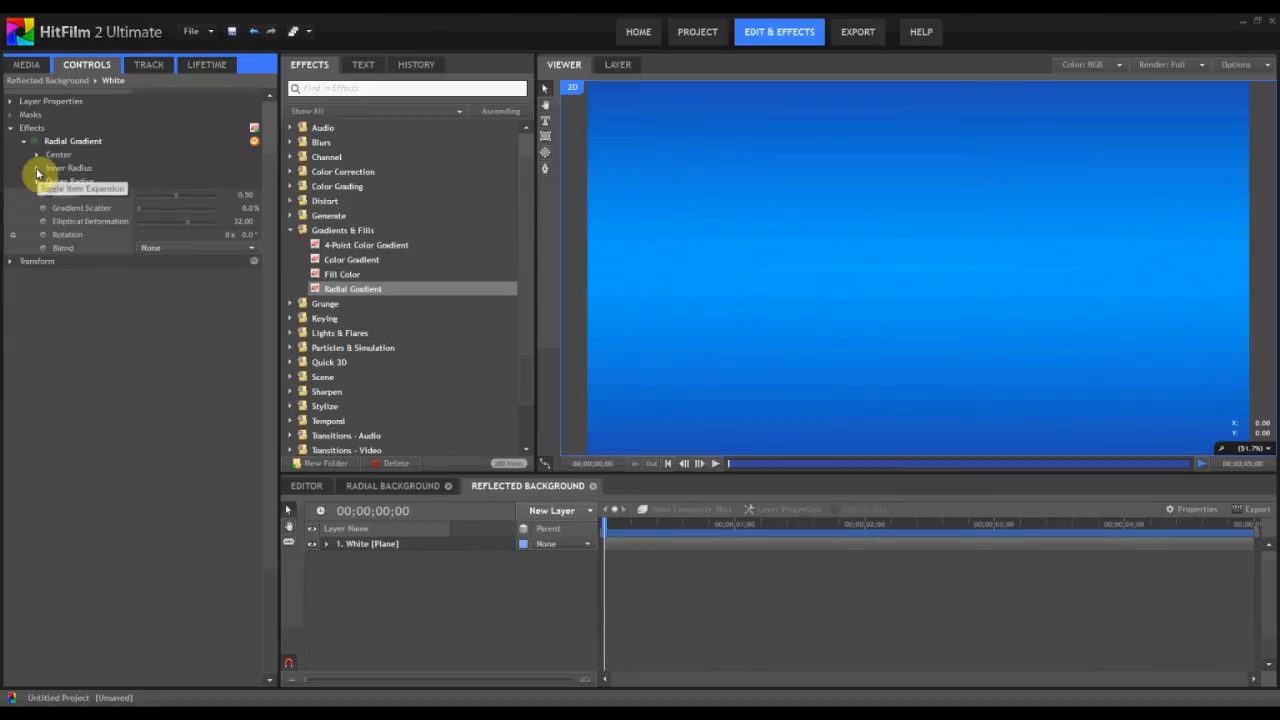
Change the Radial Gradient's inner radius color to green (28, 255, 130).
click(37, 171)
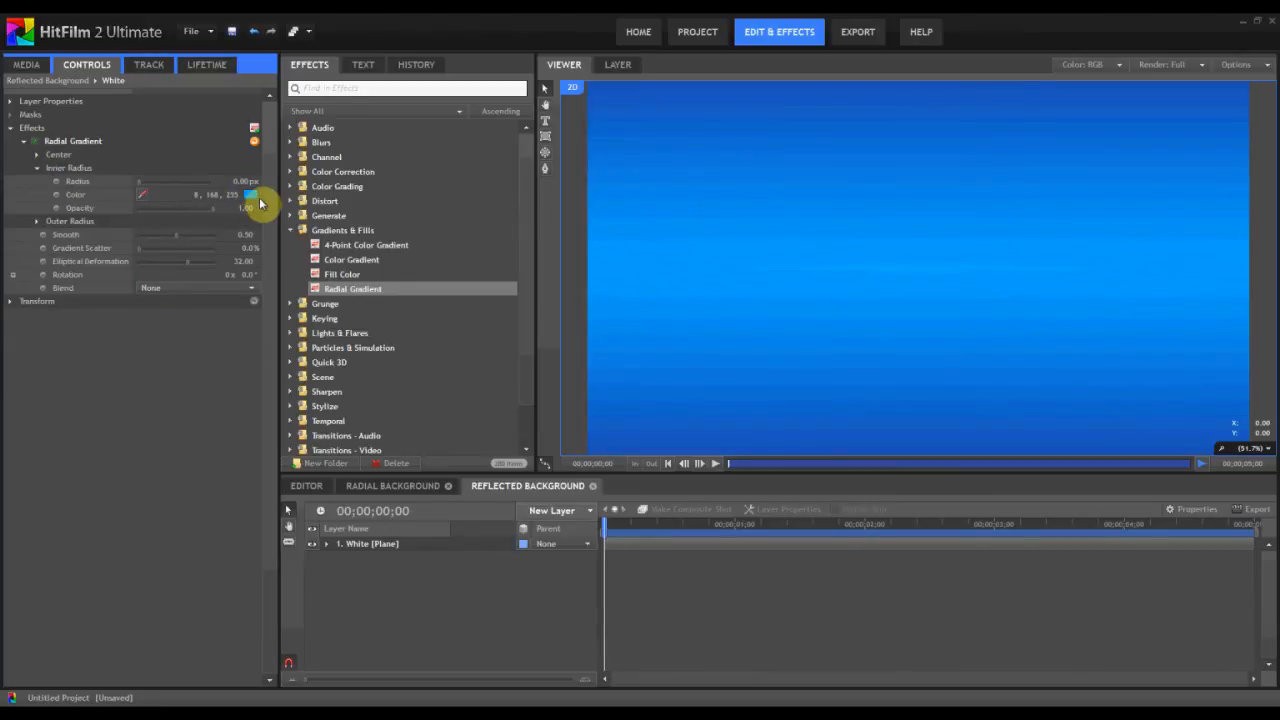
click(250, 196)
drag(709, 266, 721, 266)
click(720, 464)
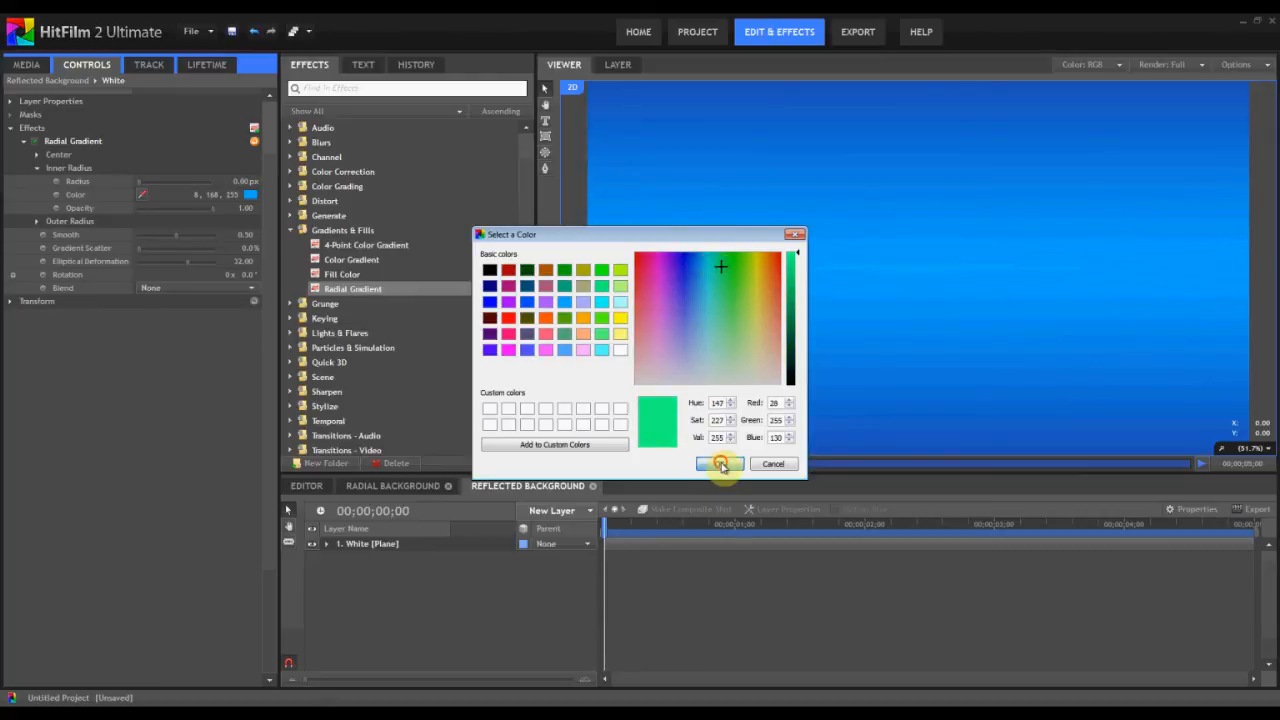
Change the Radial Gradient's outer radius color to blue (51, 37, 255).
click(37, 221)
click(250, 247)
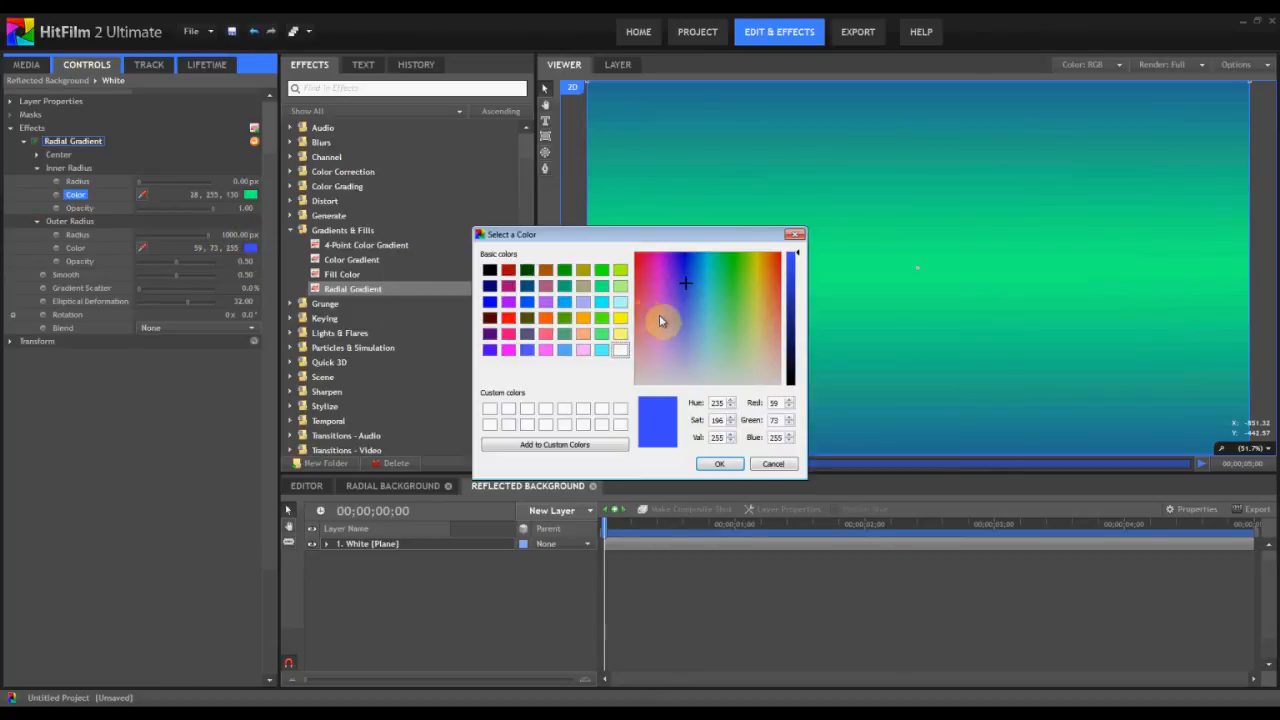
drag(685, 282, 690, 276)
click(719, 464)
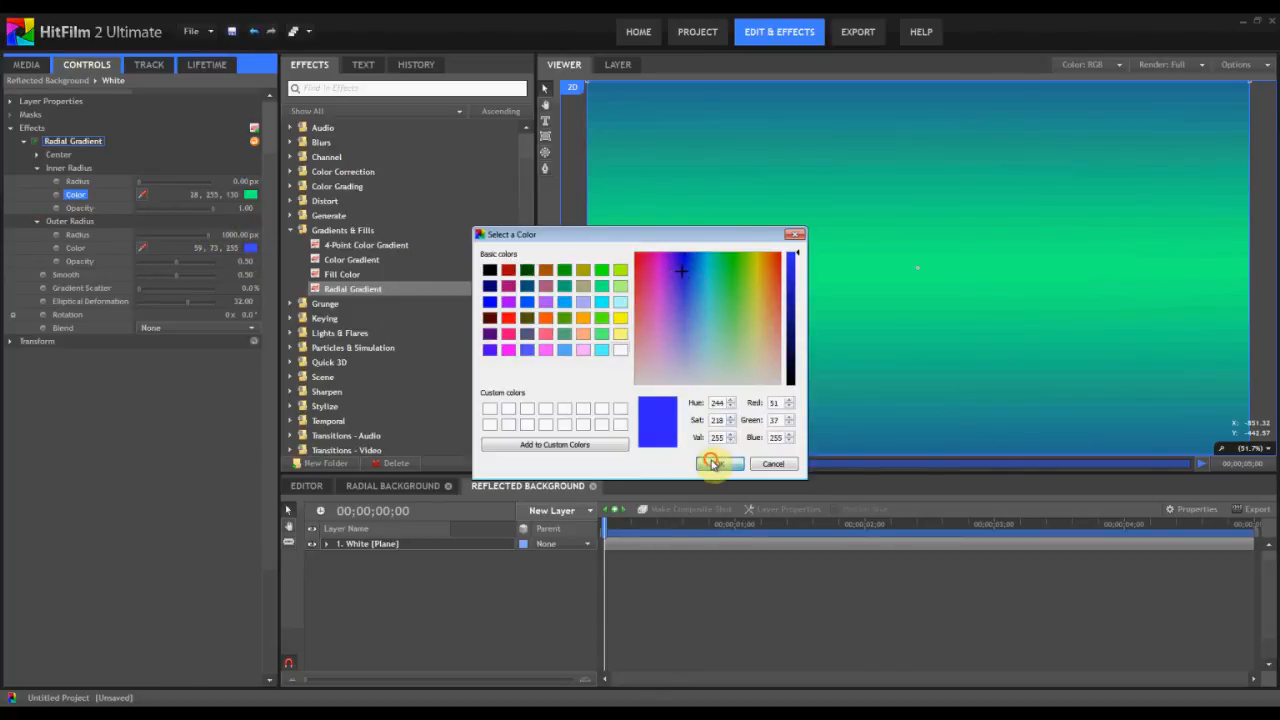
click(460, 596)
Export the green and blue reflected frame as a PNG image named "Reflected - Green and Blue" in the Gradient TUT folder.
scroll(911, 274, down, 1)
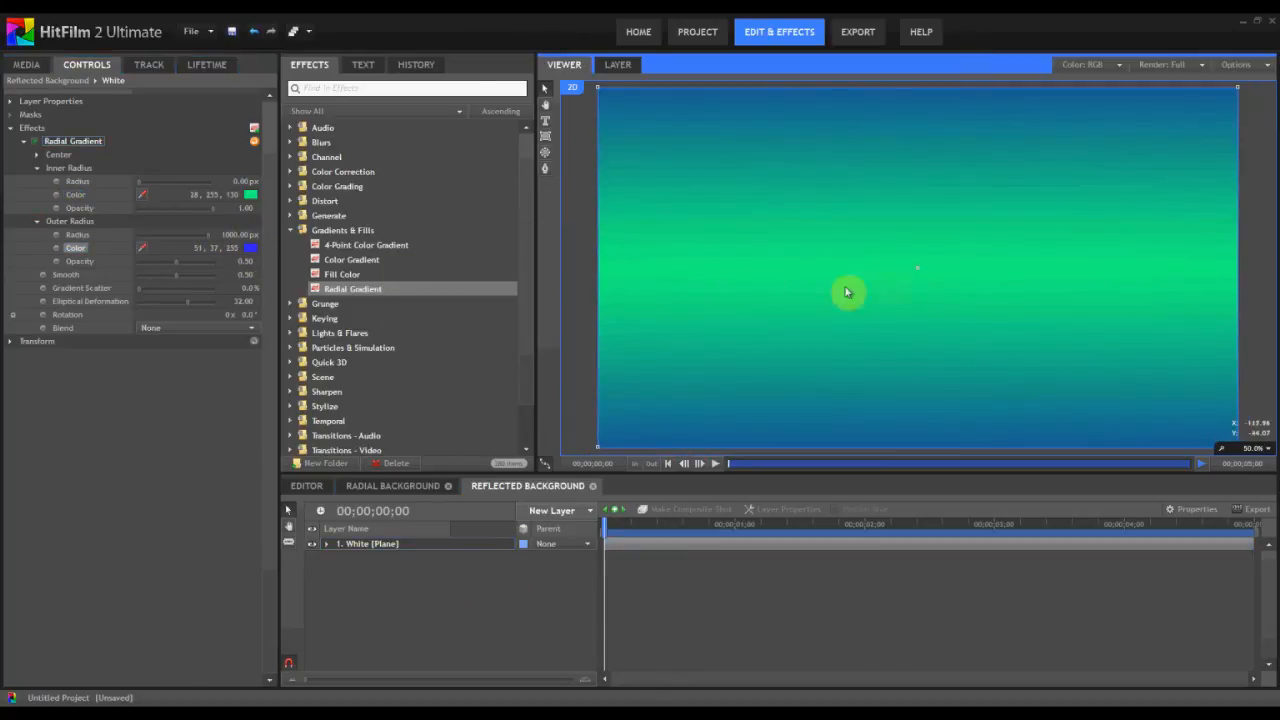
click(1240, 64)
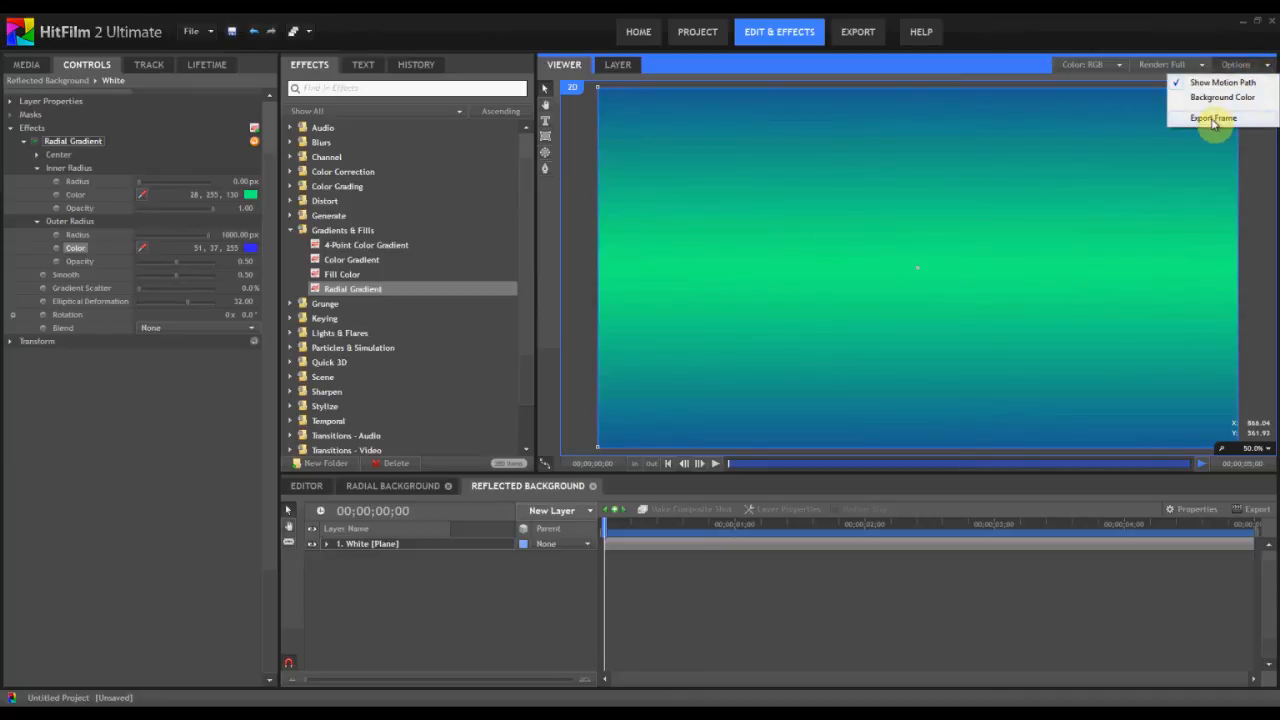
click(1214, 120)
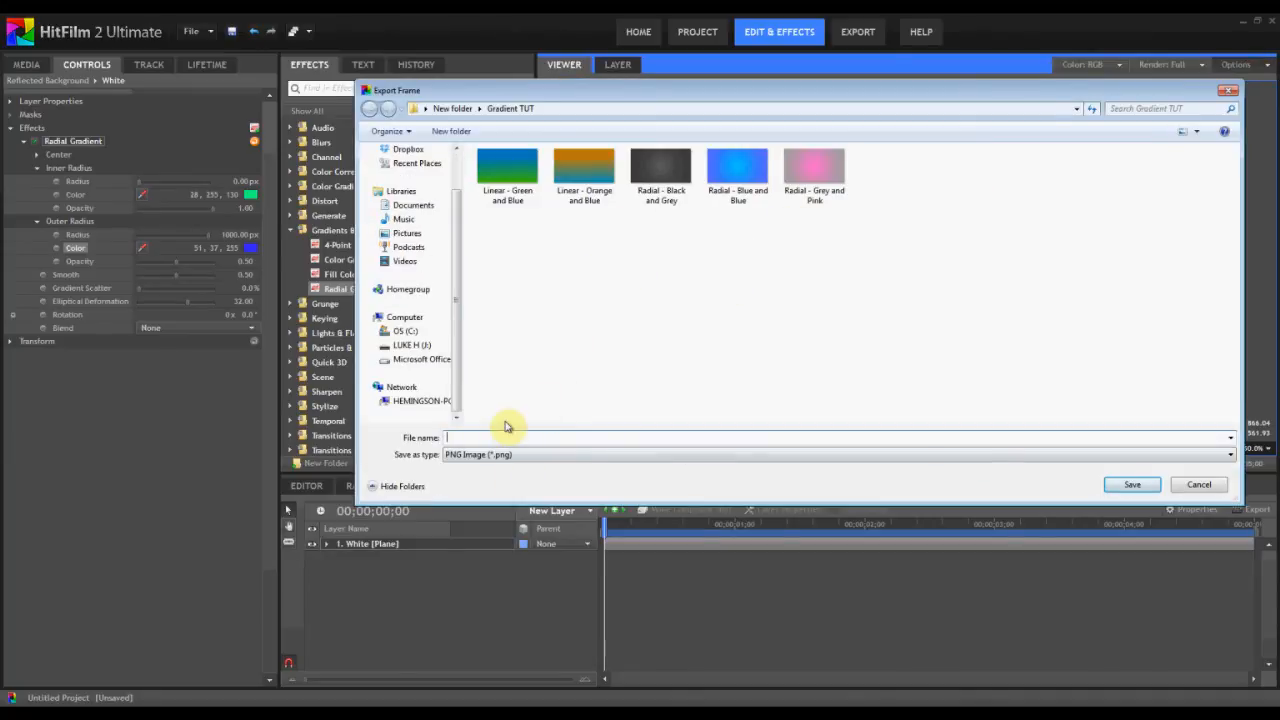
text(Reflected - Green and)
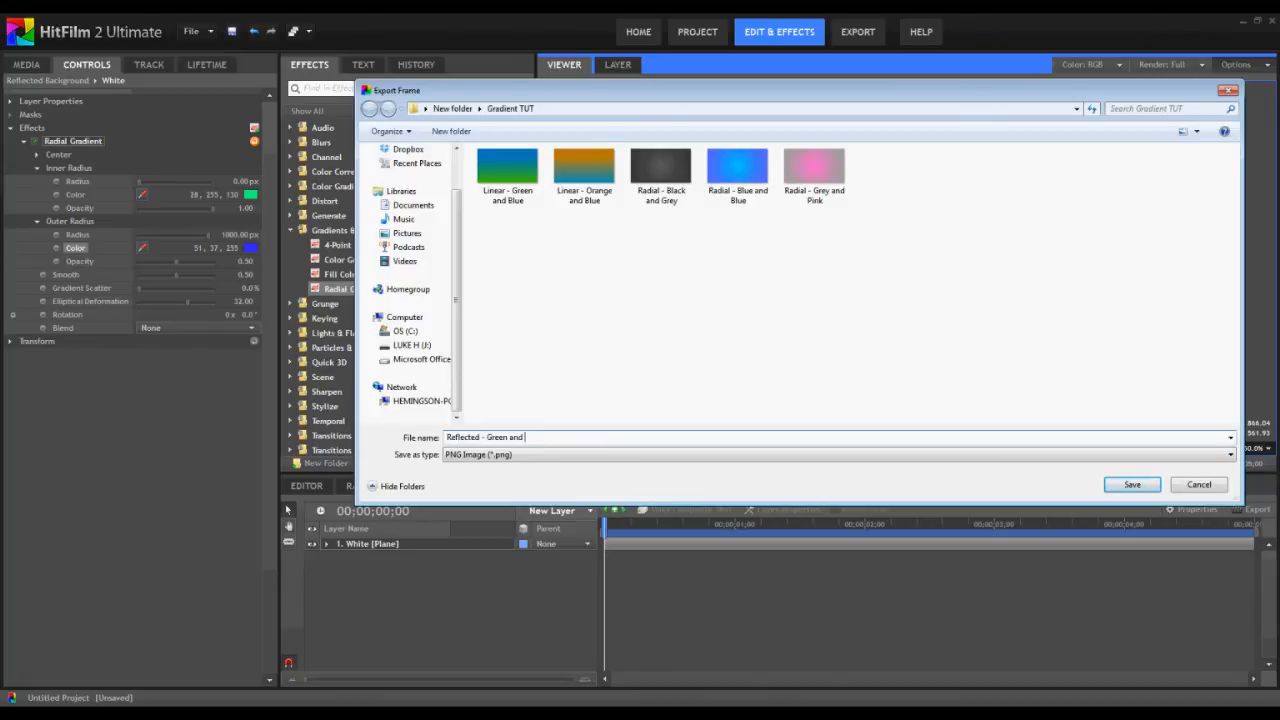
text( Blue)
key(Return)
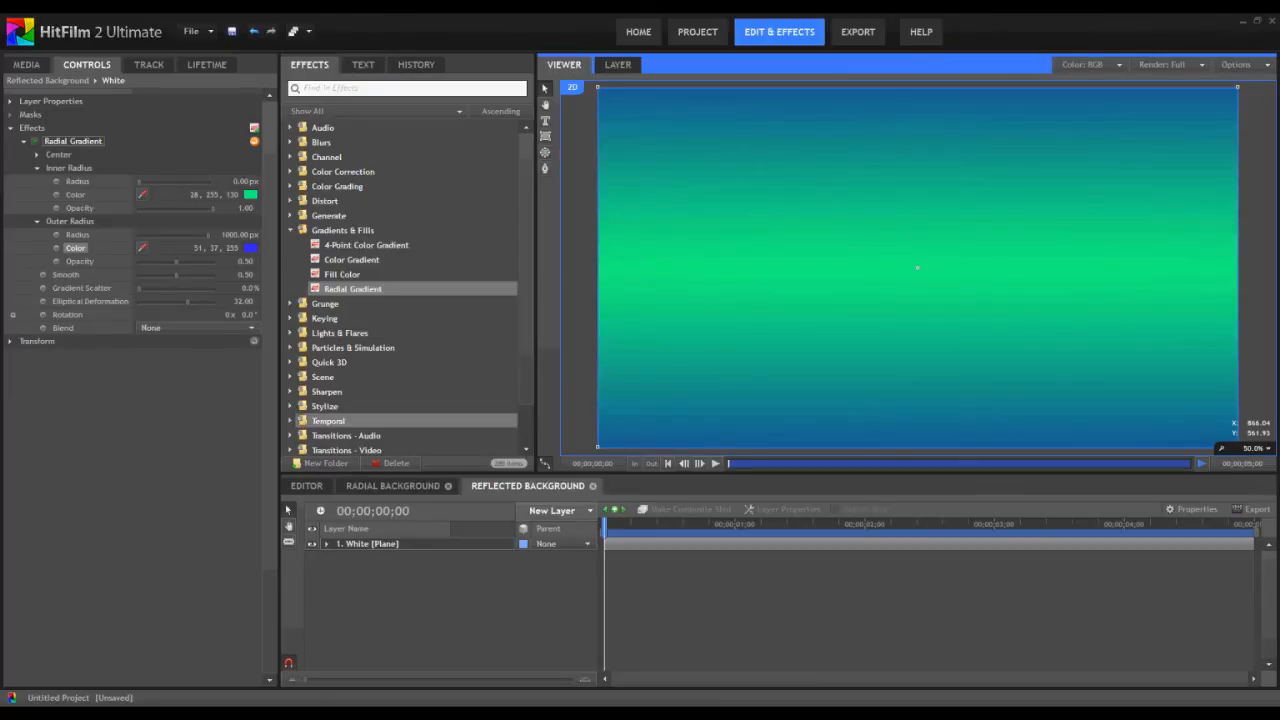
click(215, 399)
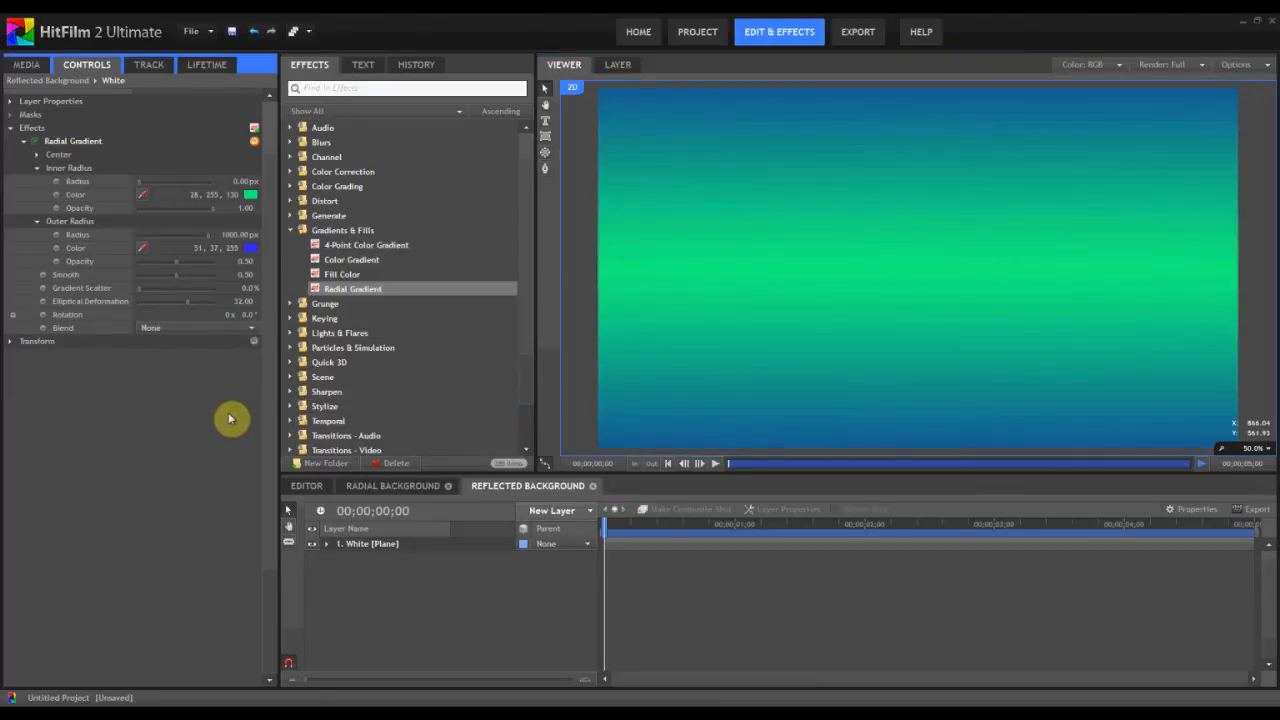
click(163, 421)
Change the Radial Gradient's inner radius color to pink (255, 135, 197).
click(250, 196)
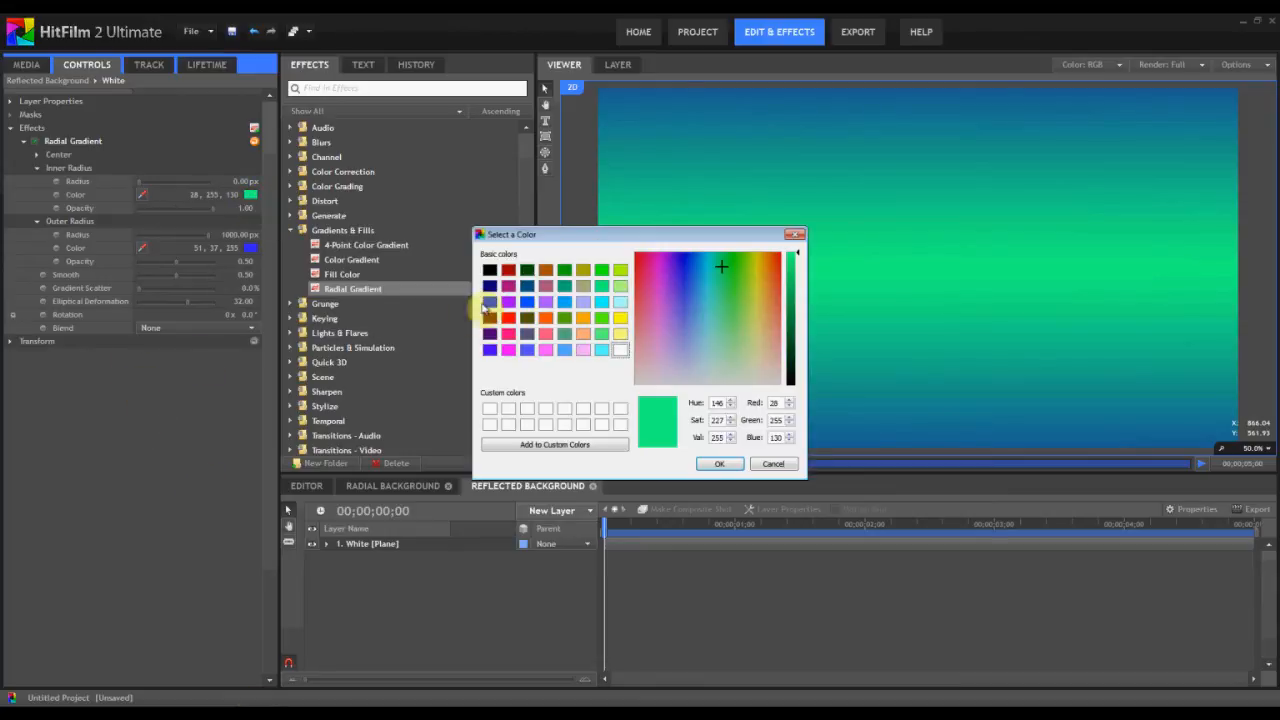
drag(698, 346, 647, 326)
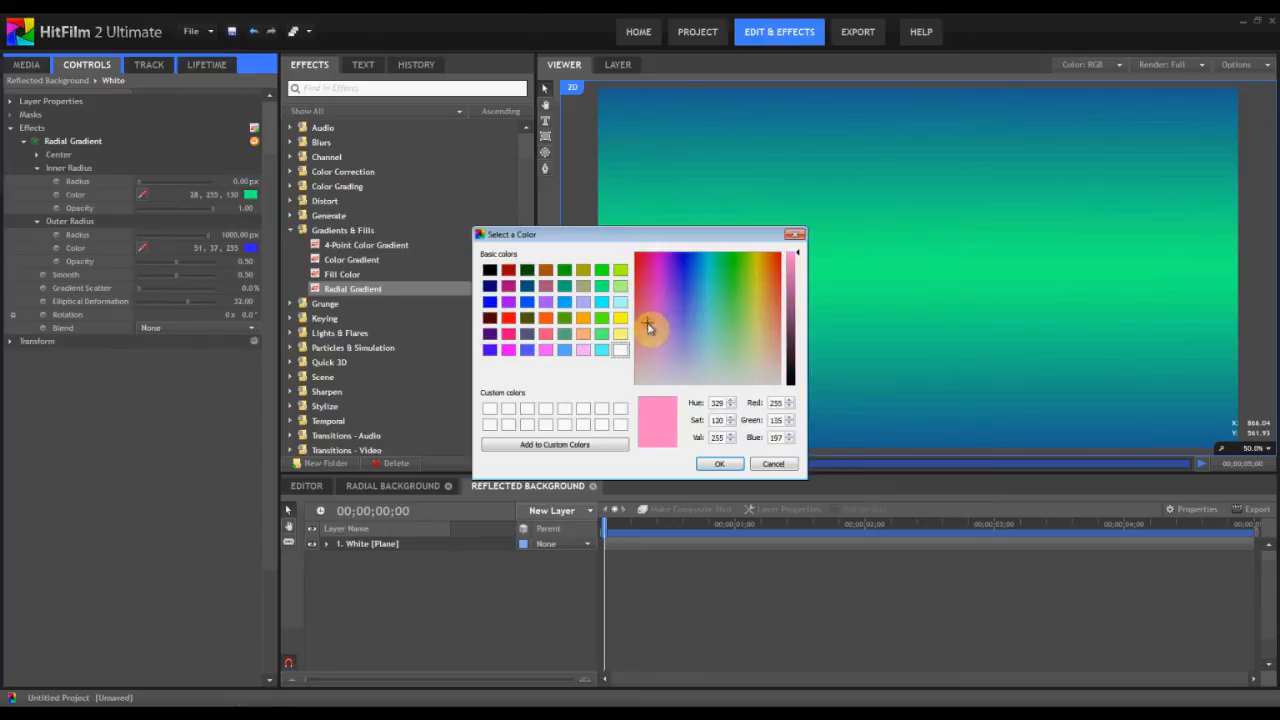
click(719, 463)
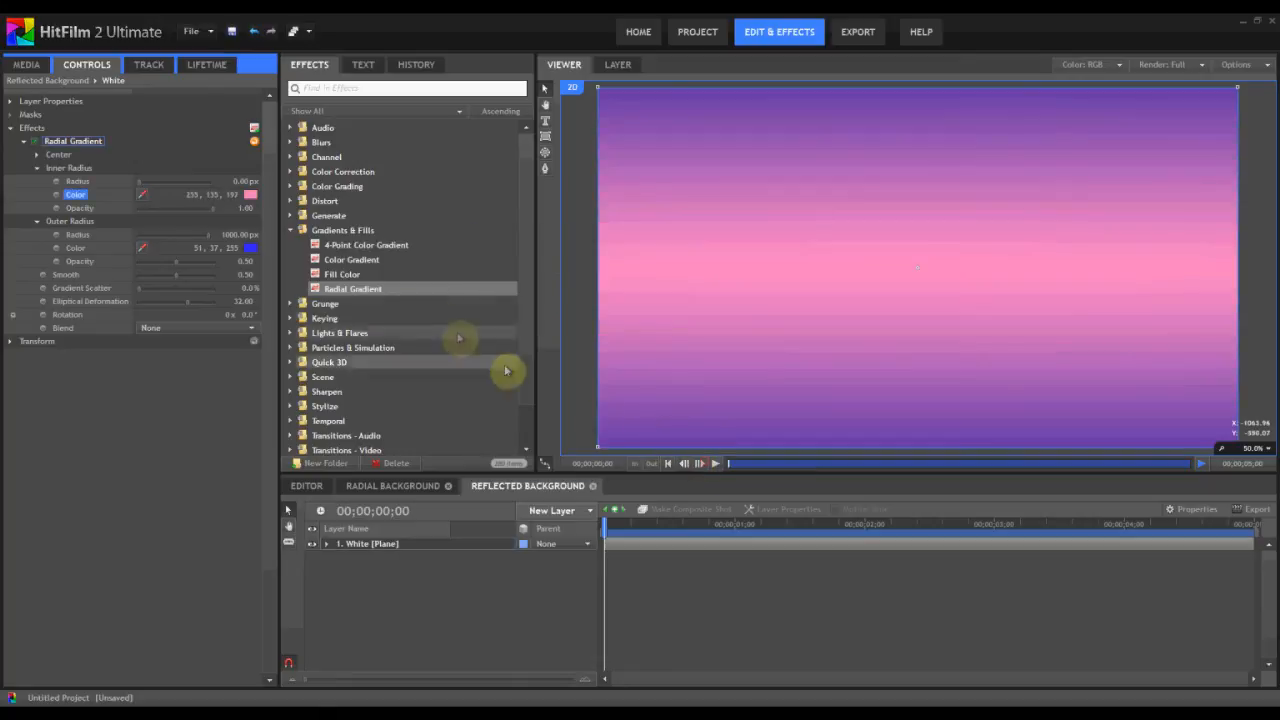
Change the Radial Gradient's outer radius color to light blue (64, 204, 255).
click(254, 250)
drag(686, 270, 695, 295)
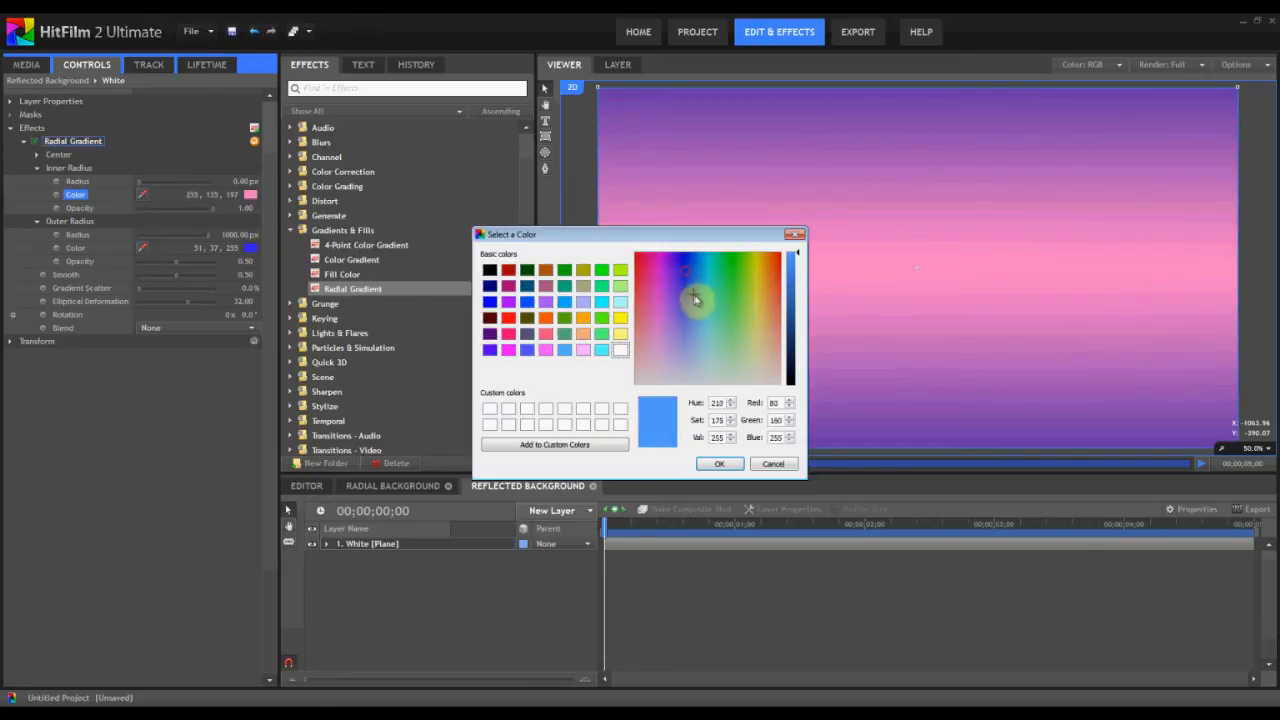
click(719, 463)
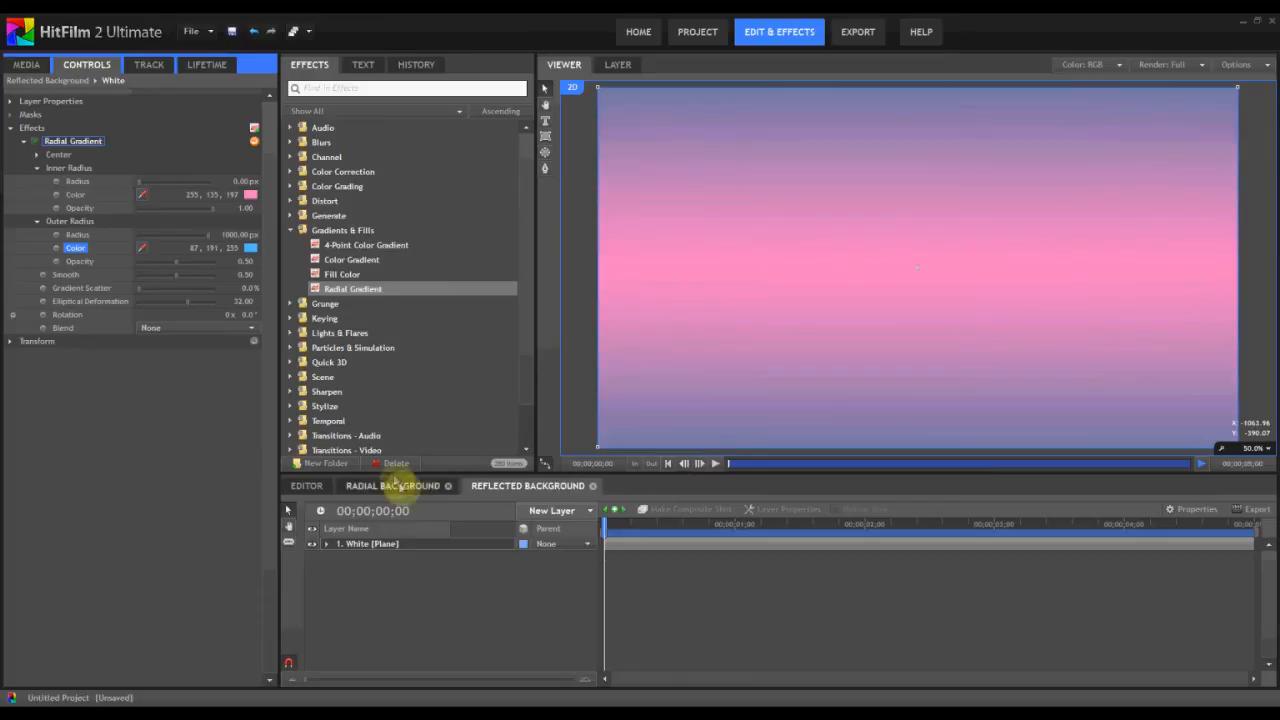
click(250, 247)
click(701, 285)
click(719, 463)
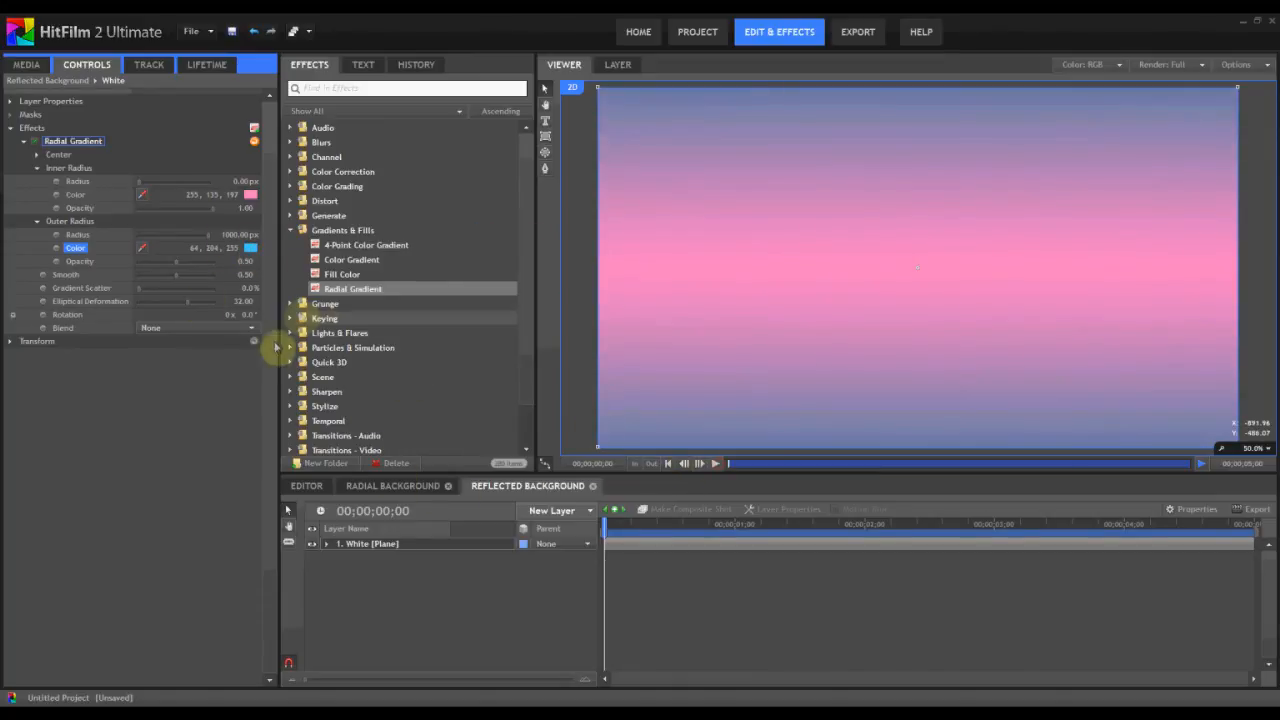
Lighten the Radial Gradient's inner radius color to pink (255, 156, 204).
click(250, 194)
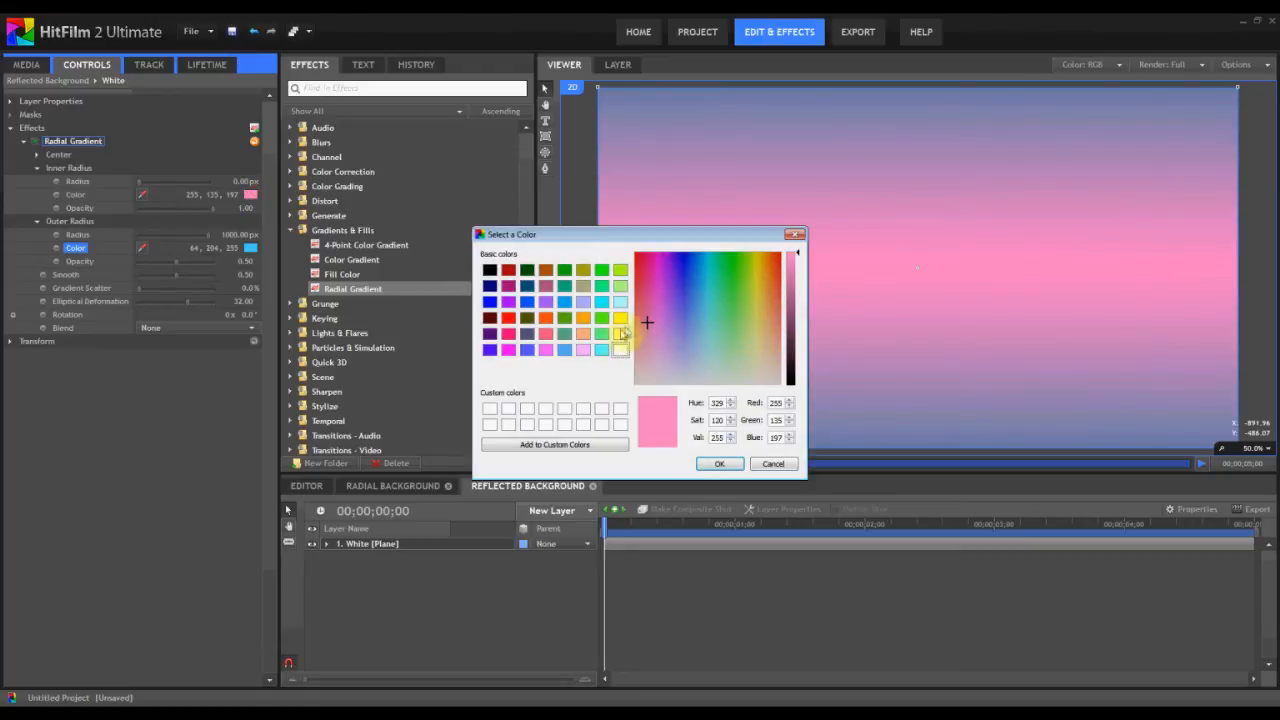
click(647, 330)
click(719, 463)
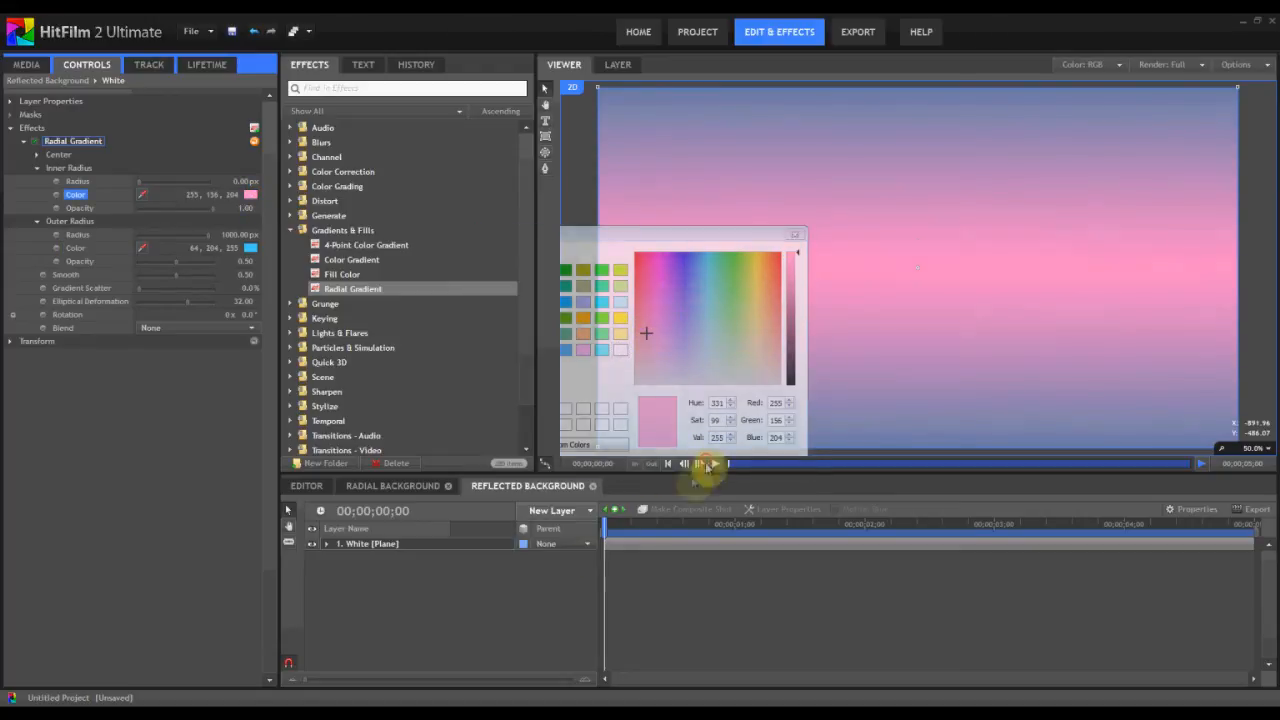
Export the pink and blue reflected frame as a PNG image in the Gradient TUT folder, adapting the existing Reflected file's name.
click(1243, 64)
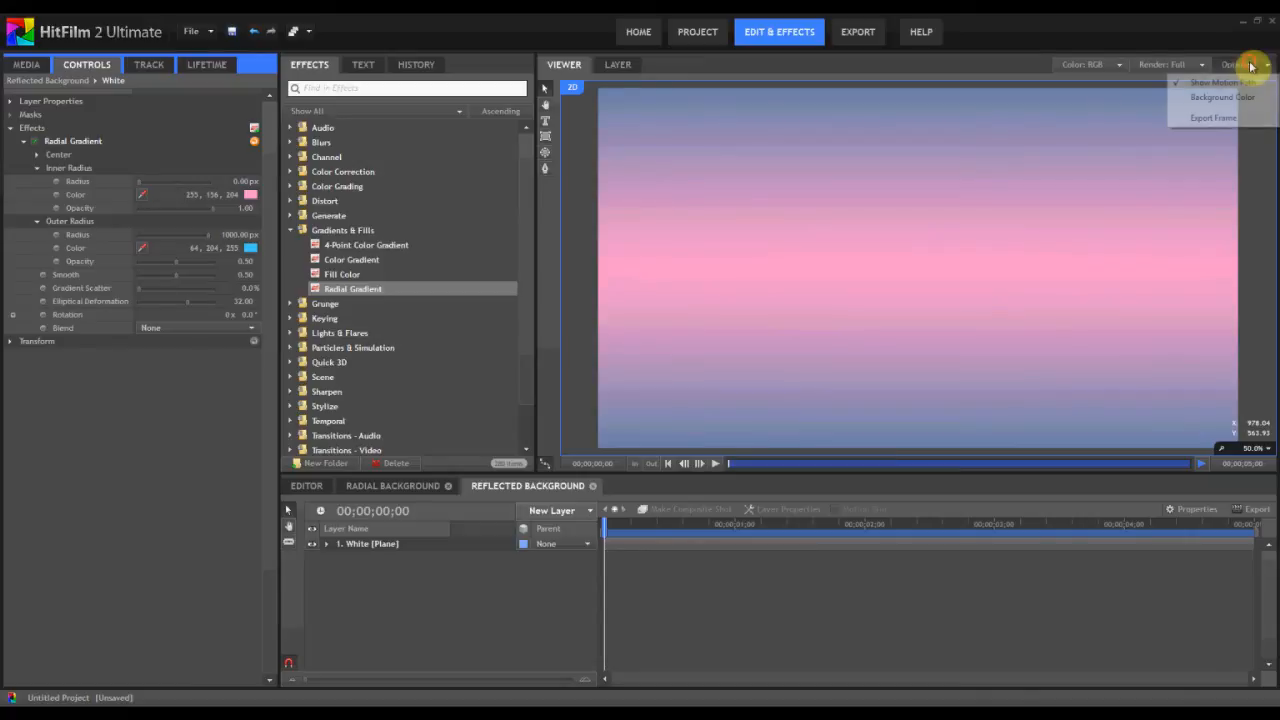
click(1201, 122)
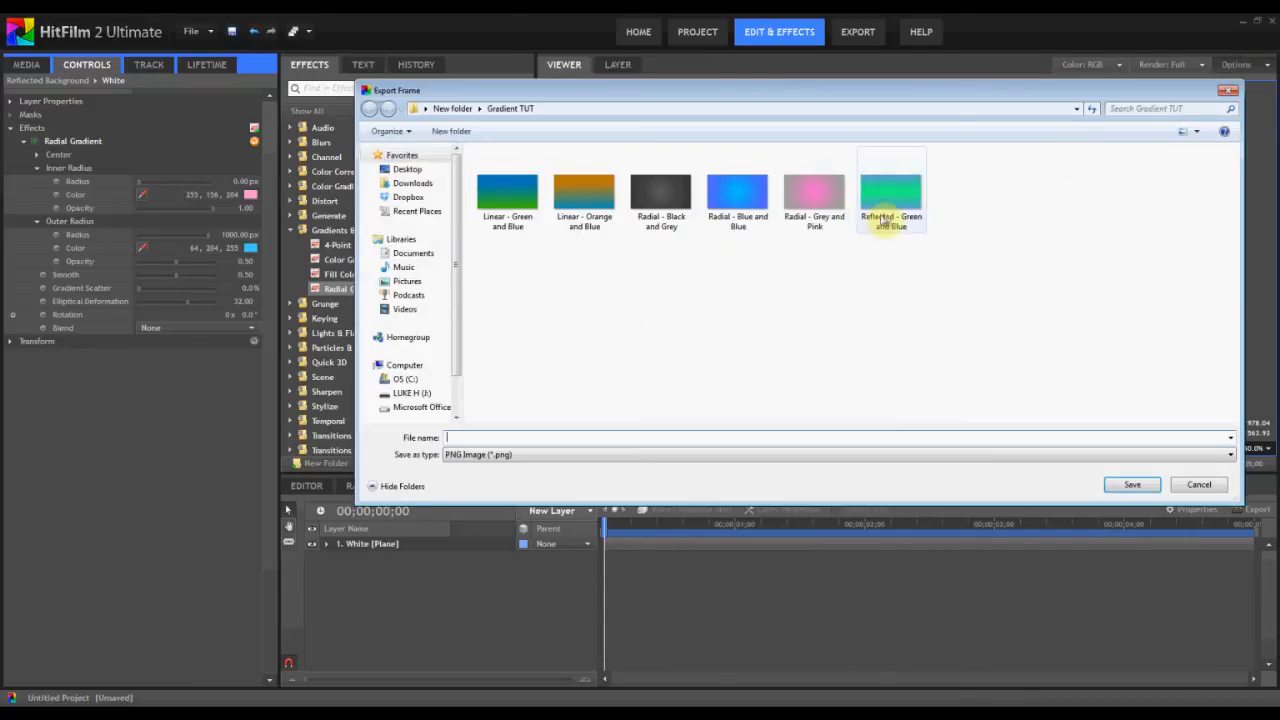
click(889, 208)
click(551, 437)
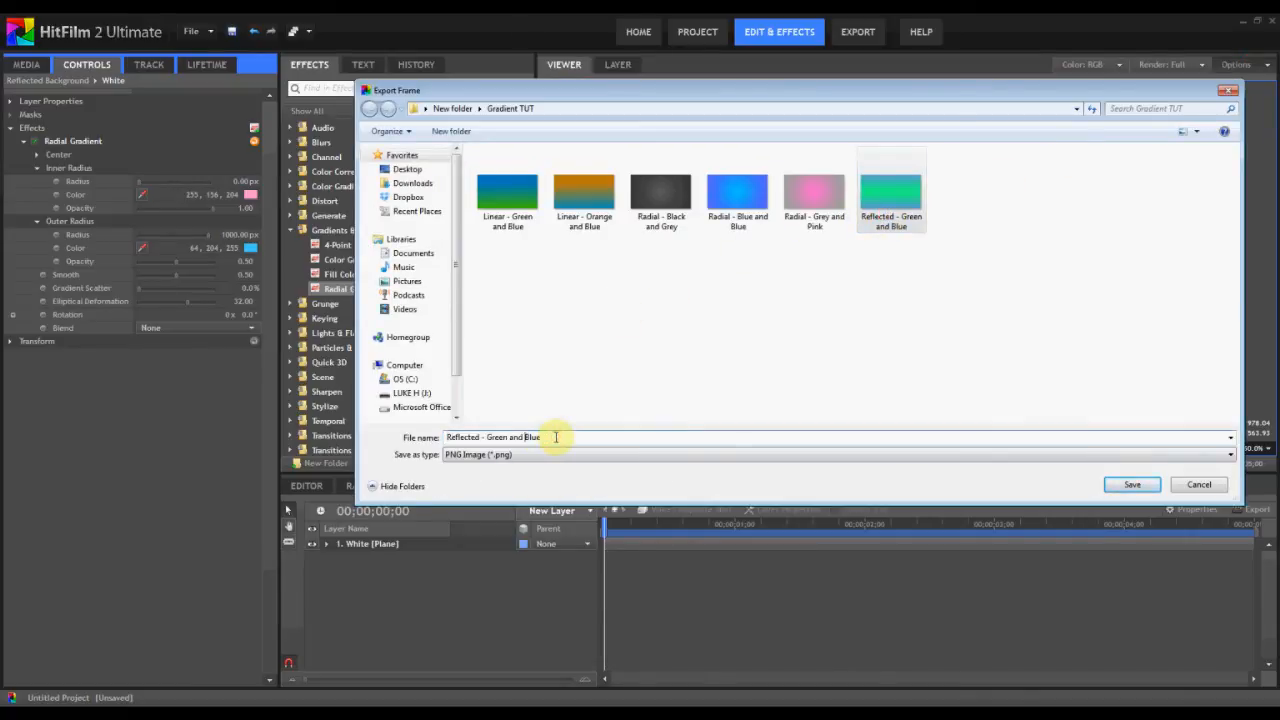
key(BackSpace)
key(BackSpace)
key(BackSpace)
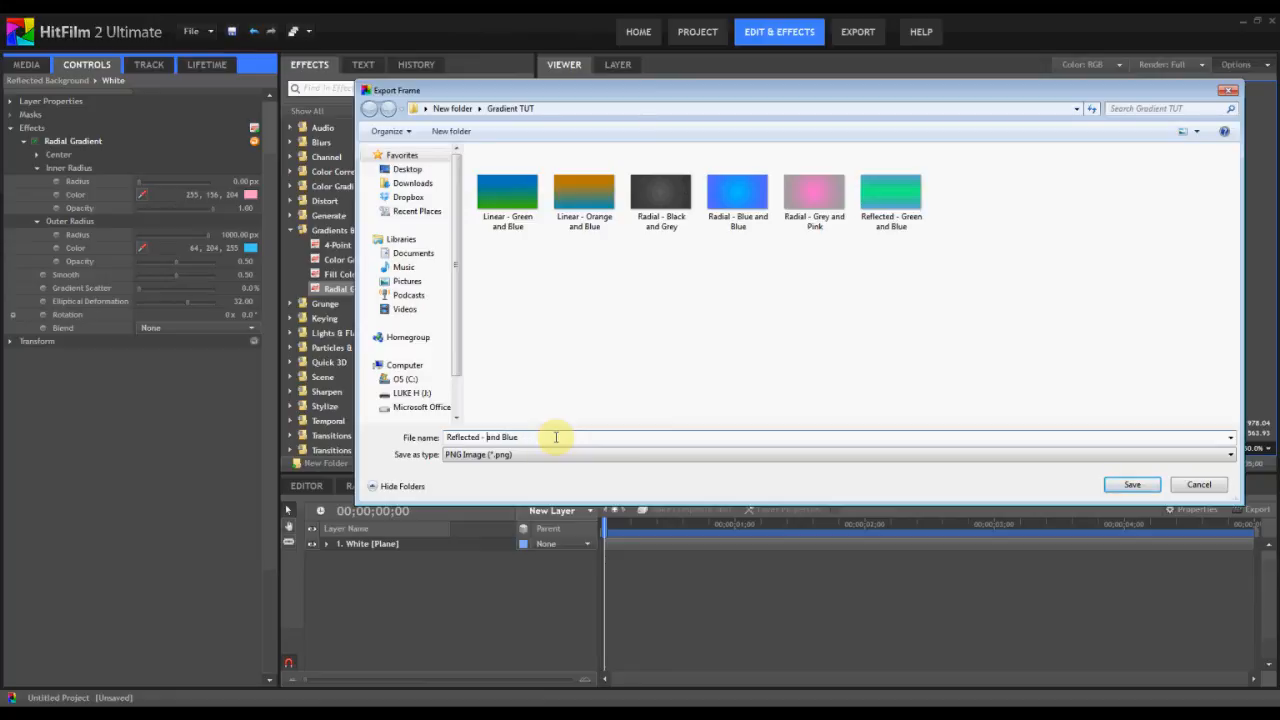
key(Return)
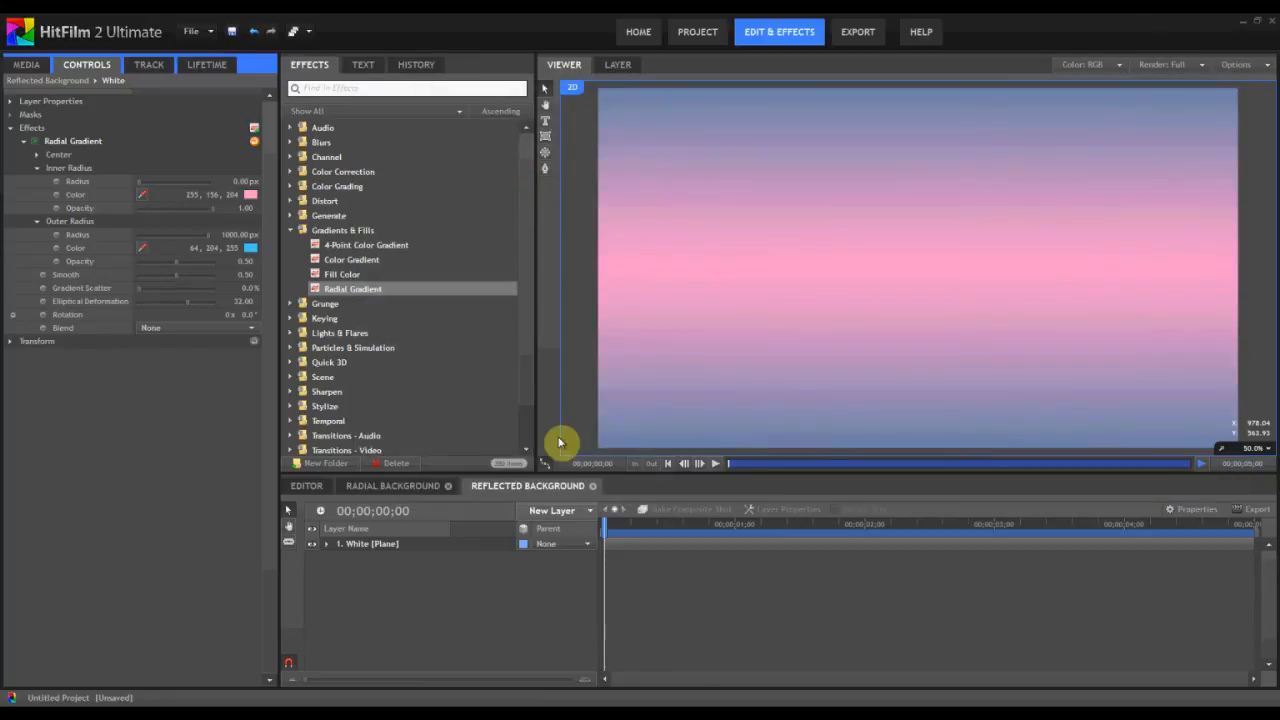
click(463, 634)
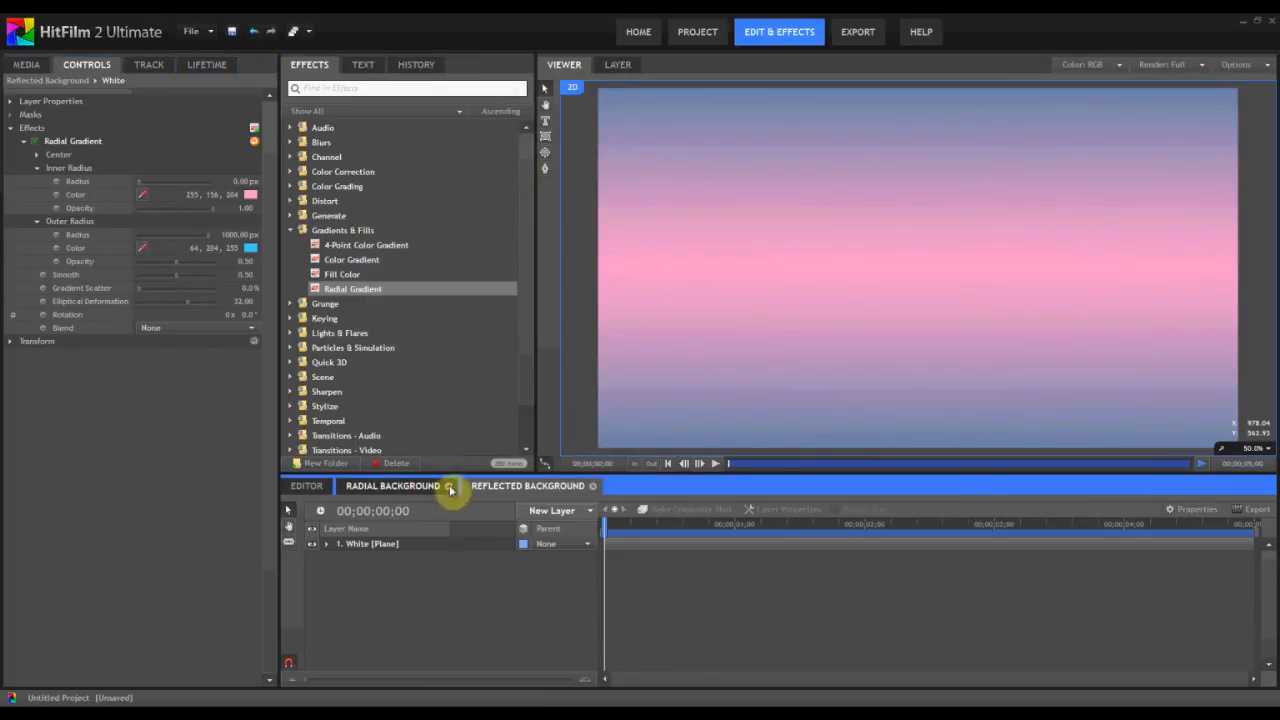
click(30, 65)
click(127, 496)
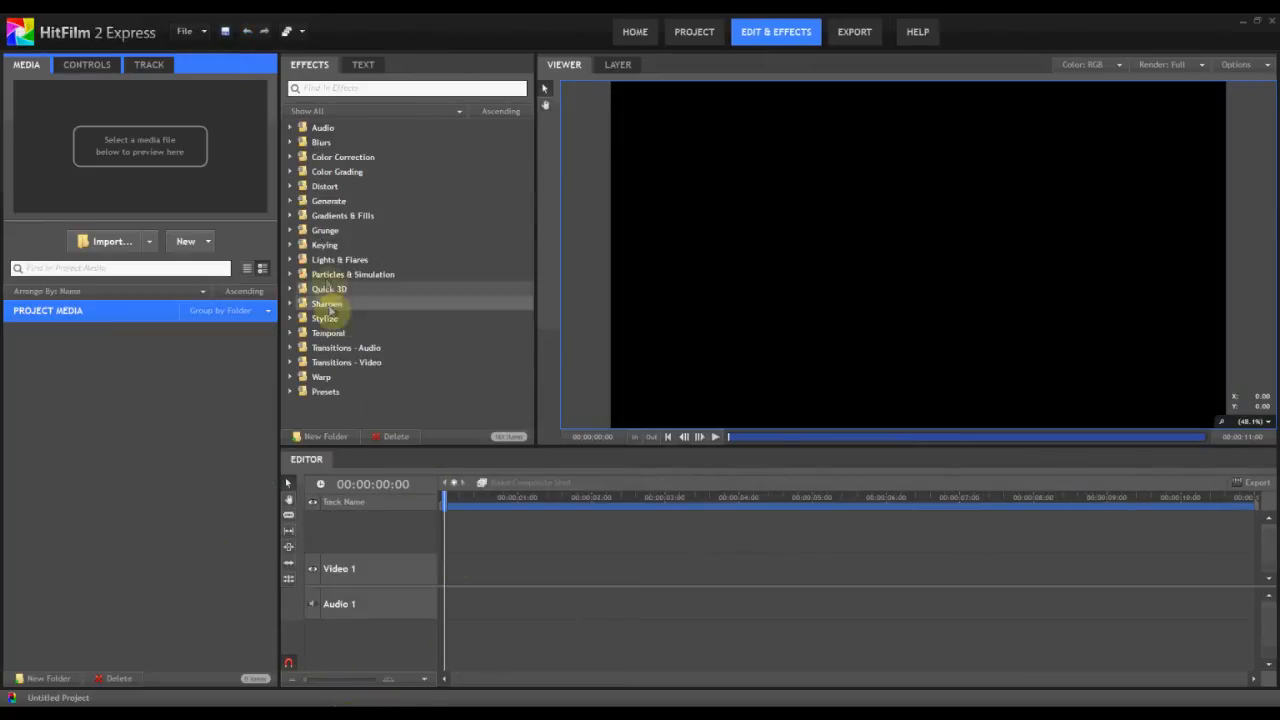
In HitFilm 2 Express, create a 1080p 25 composite shot named "Radial Background".
click(198, 243)
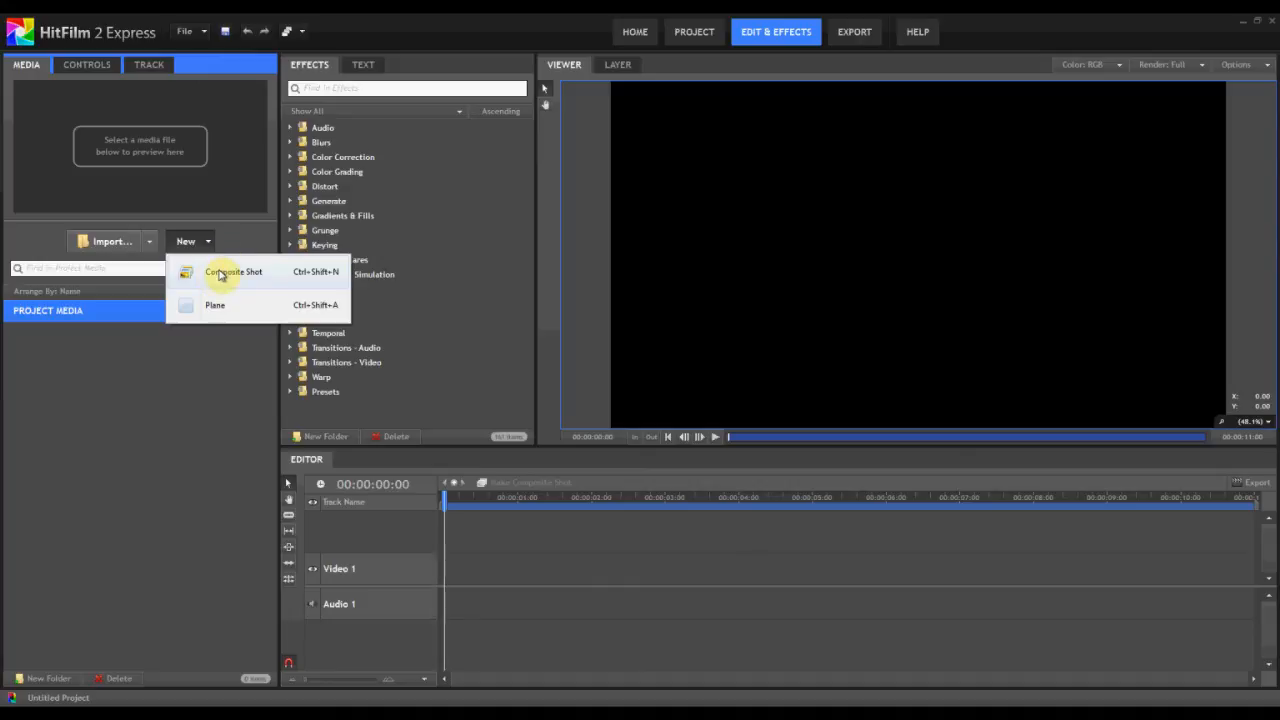
click(220, 273)
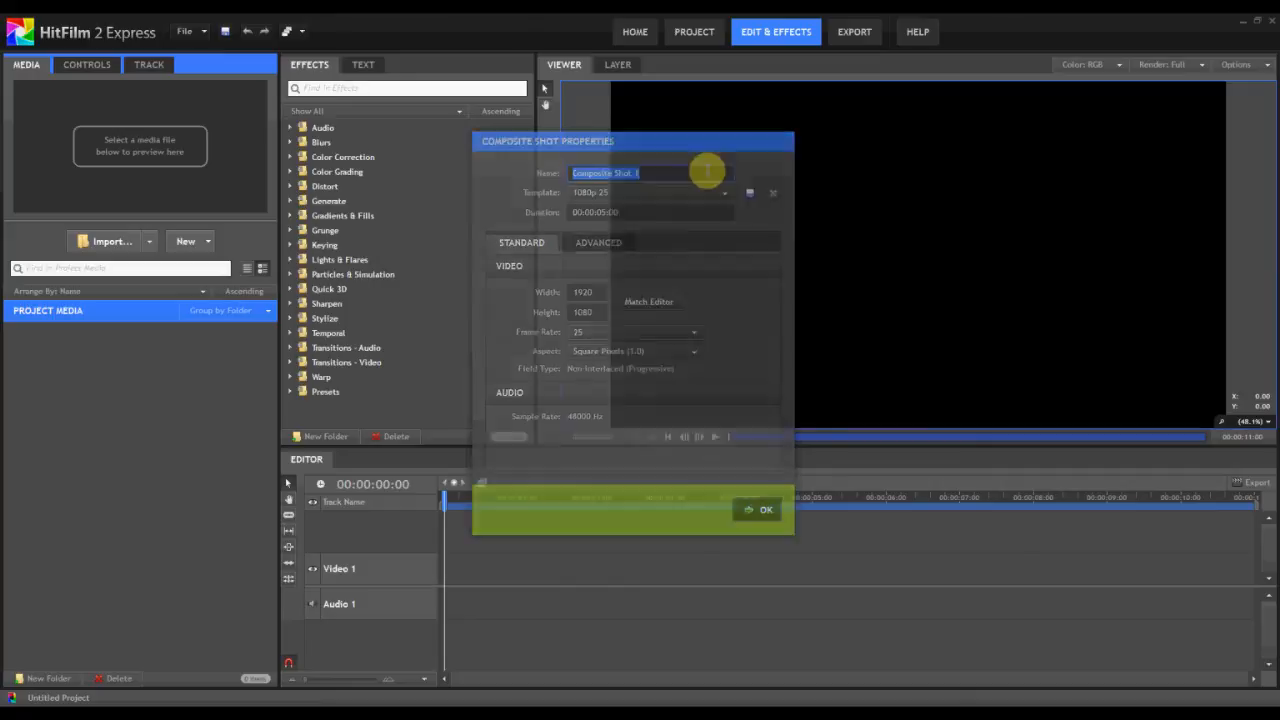
text(Radial Background)
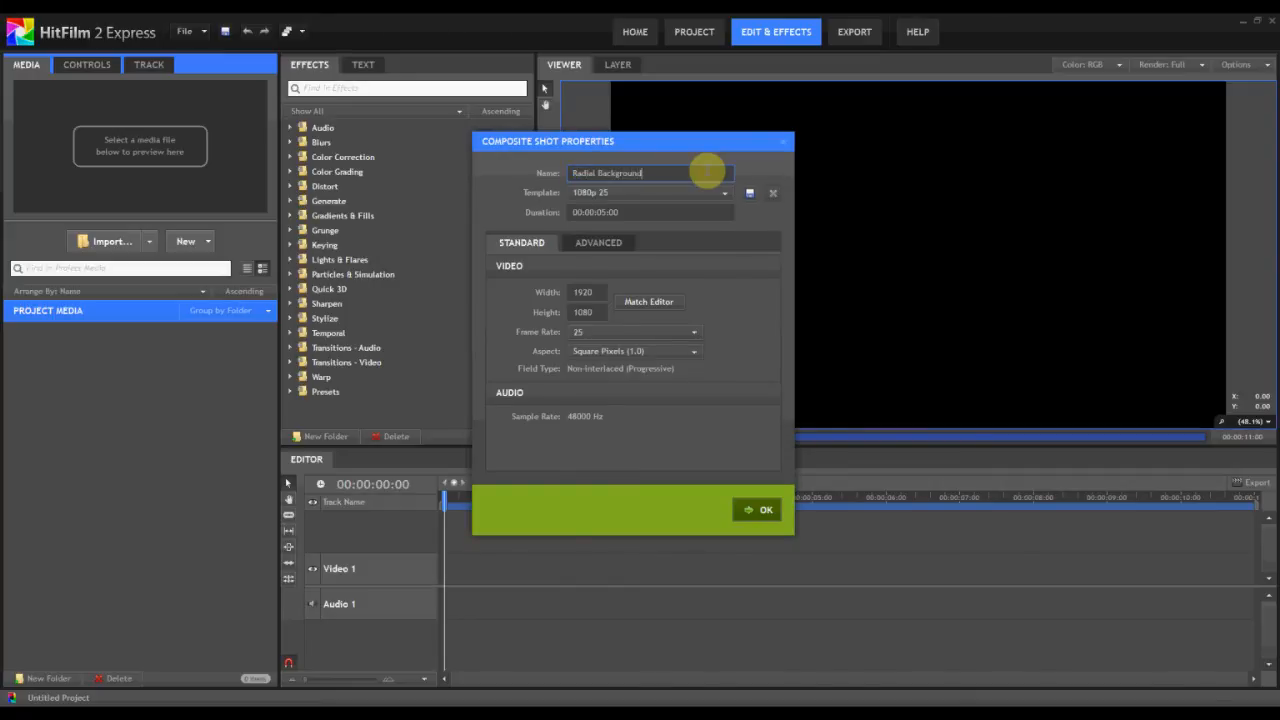
key(Return)
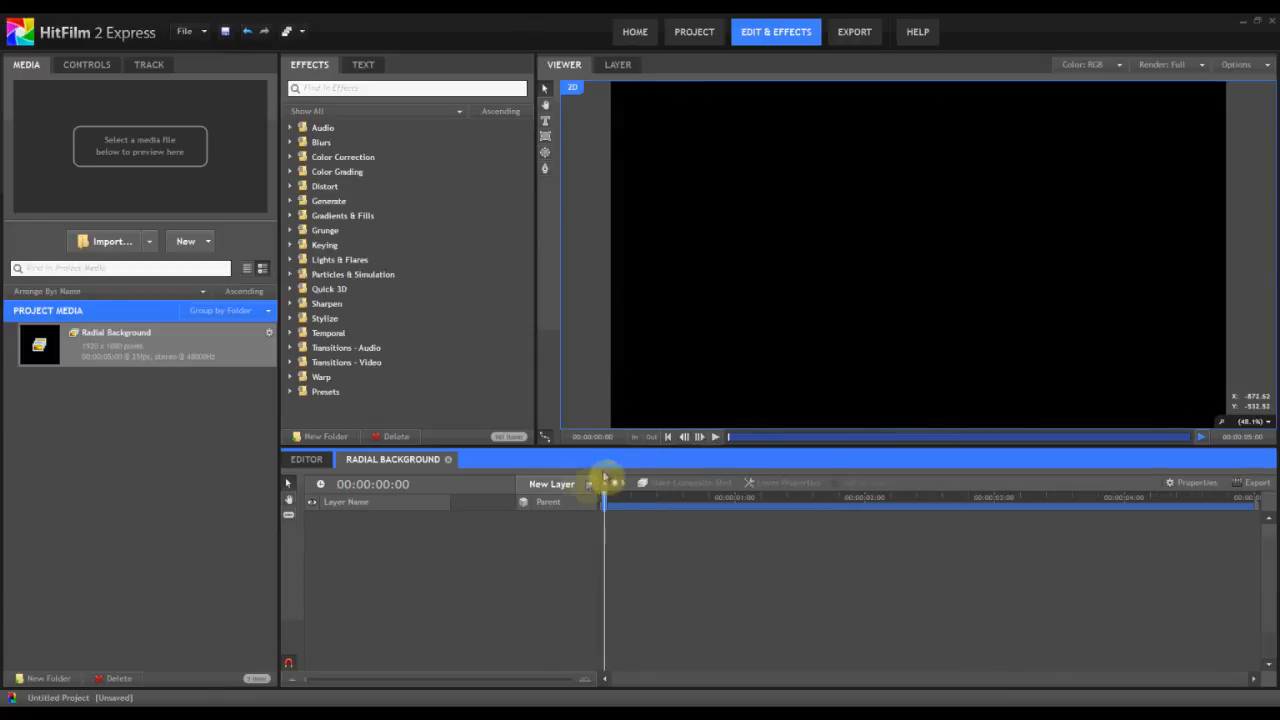
Add a 1920 by 1080 plane layer named "Blue" in a bright blue color to the Radial Background composite shot.
click(575, 484)
click(560, 508)
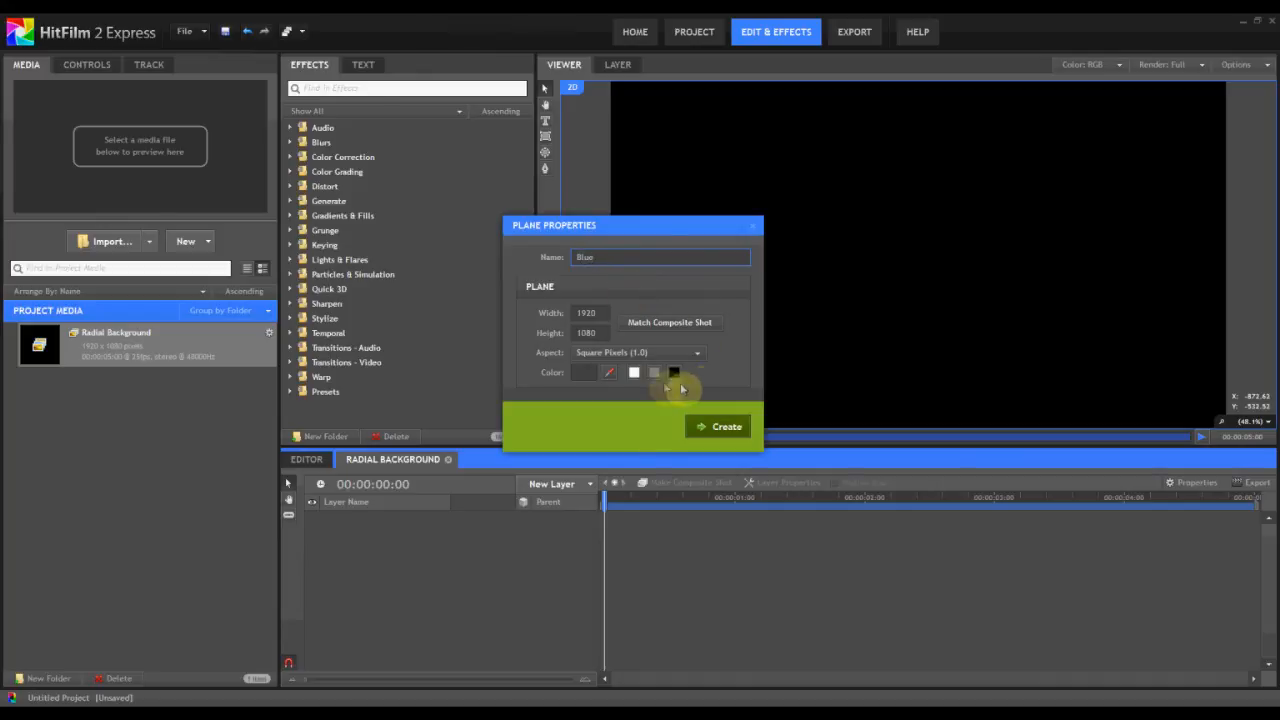
click(585, 372)
drag(685, 257, 693, 245)
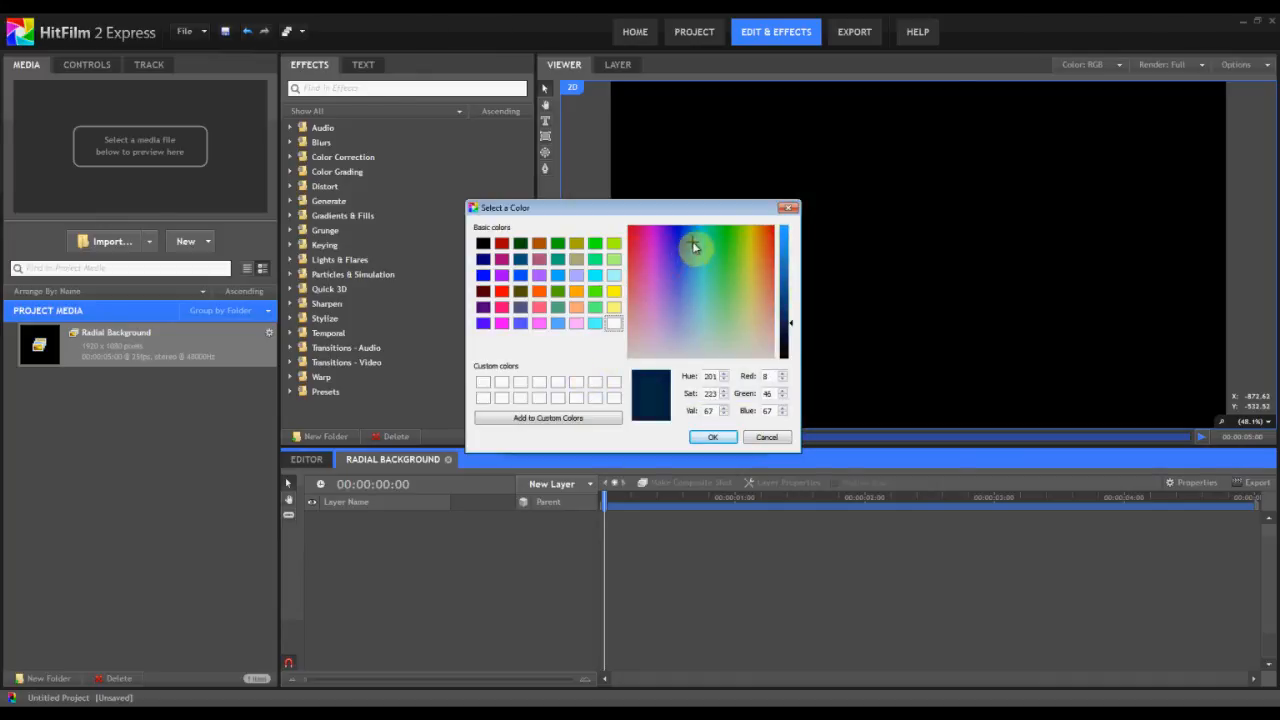
drag(786, 275, 797, 160)
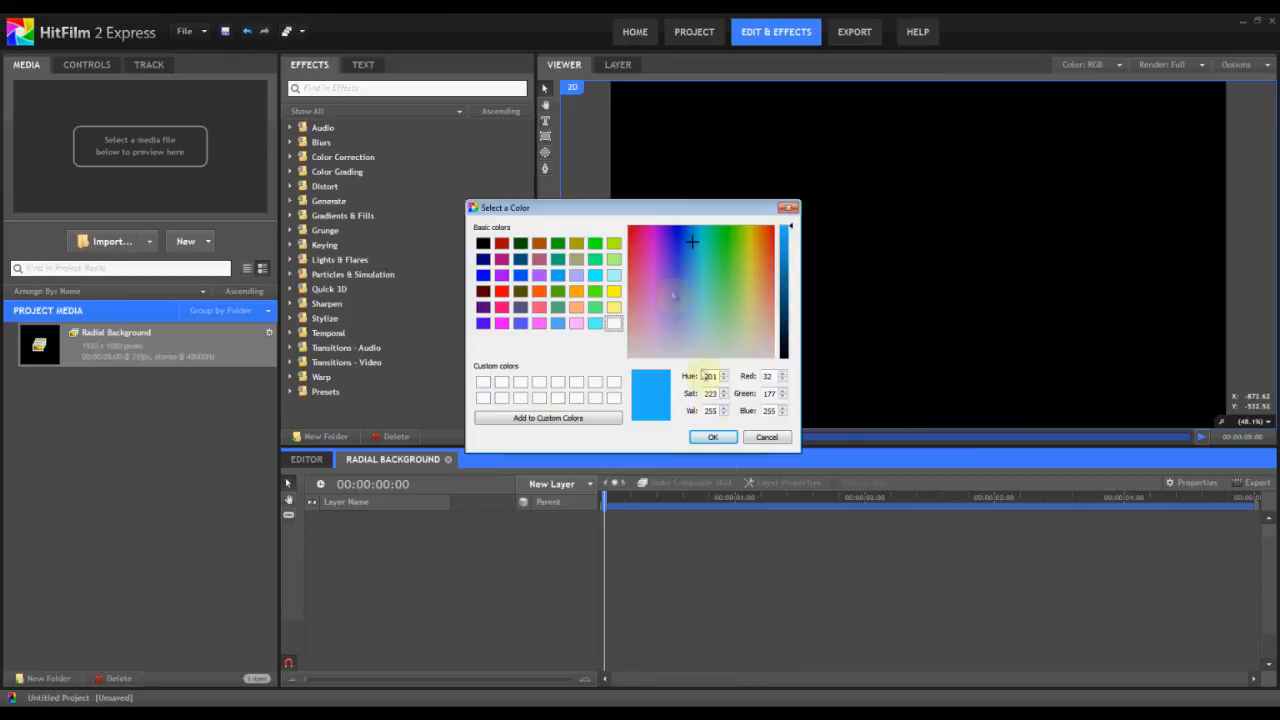
click(713, 437)
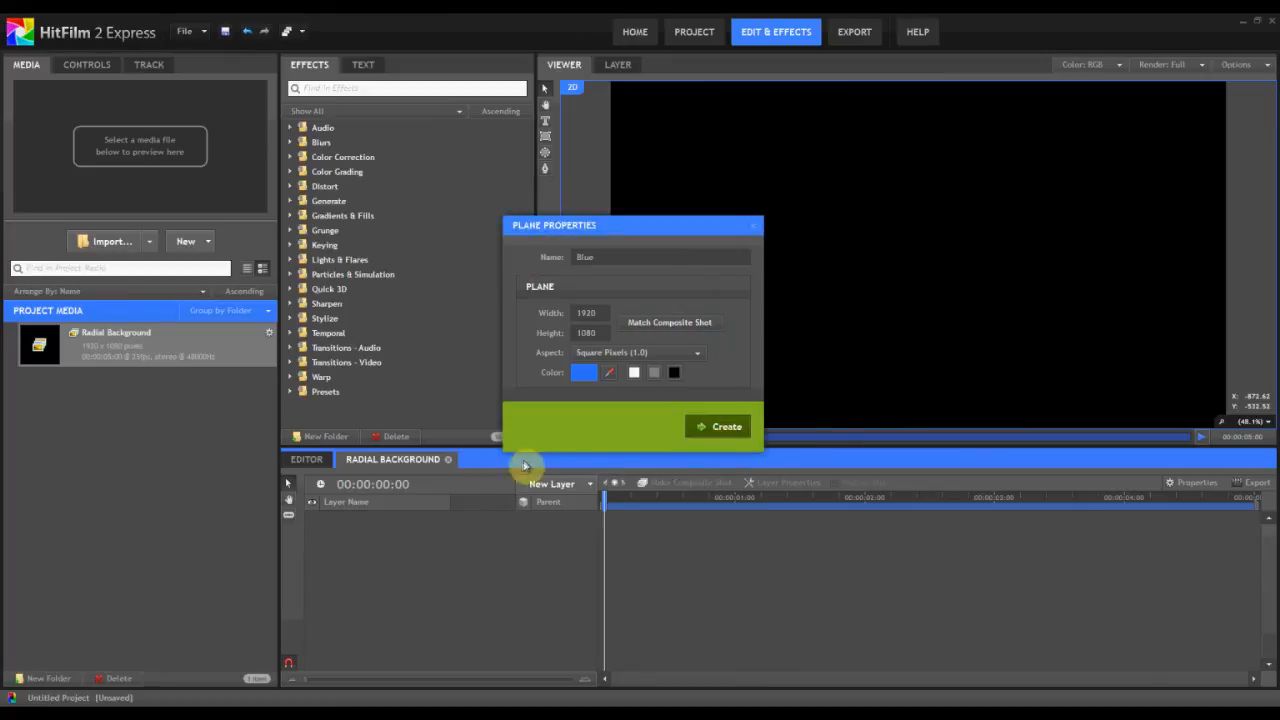
click(689, 427)
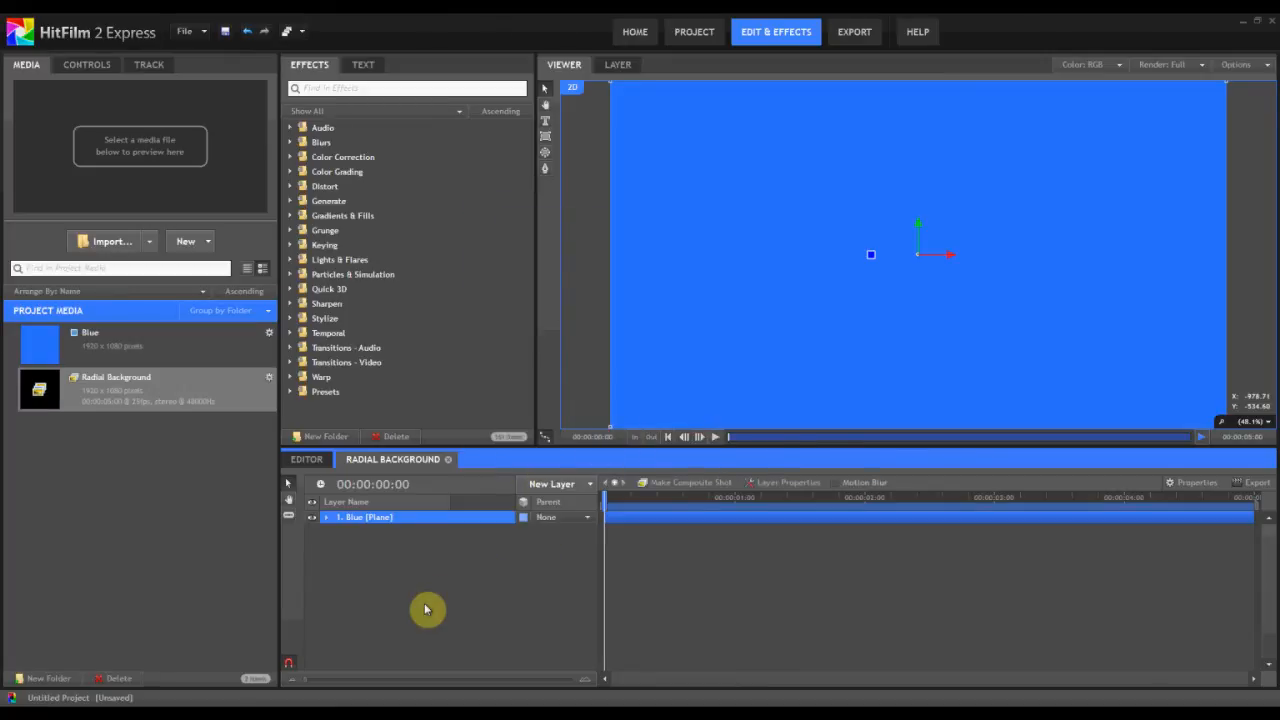
click(426, 606)
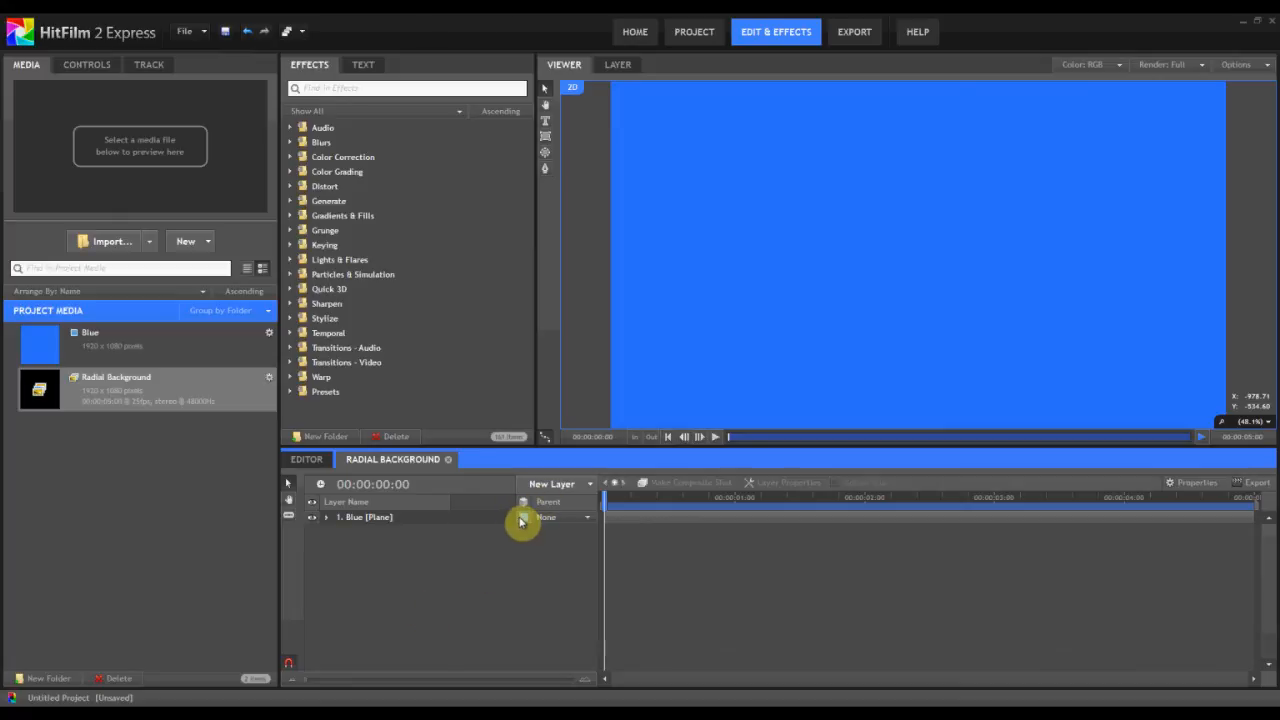
Convert the Blue plane layer to a 3D plane and accept adding a camera to the composite shot.
click(521, 519)
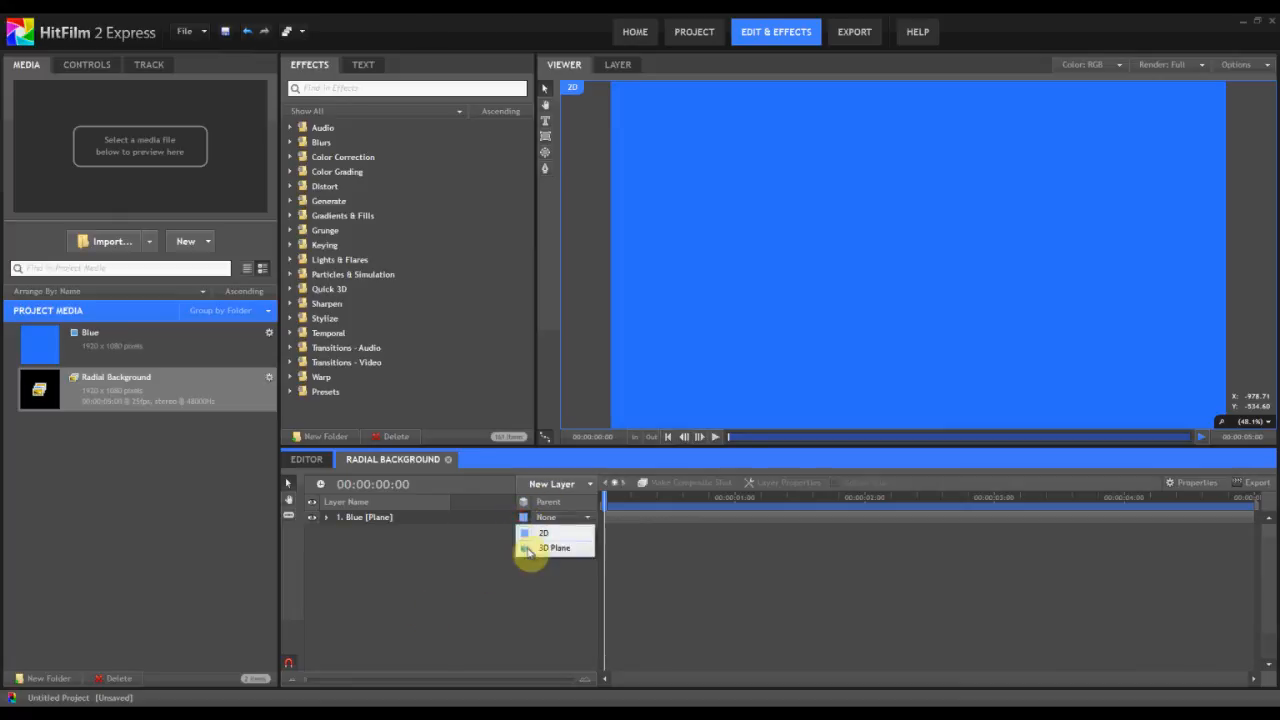
click(530, 550)
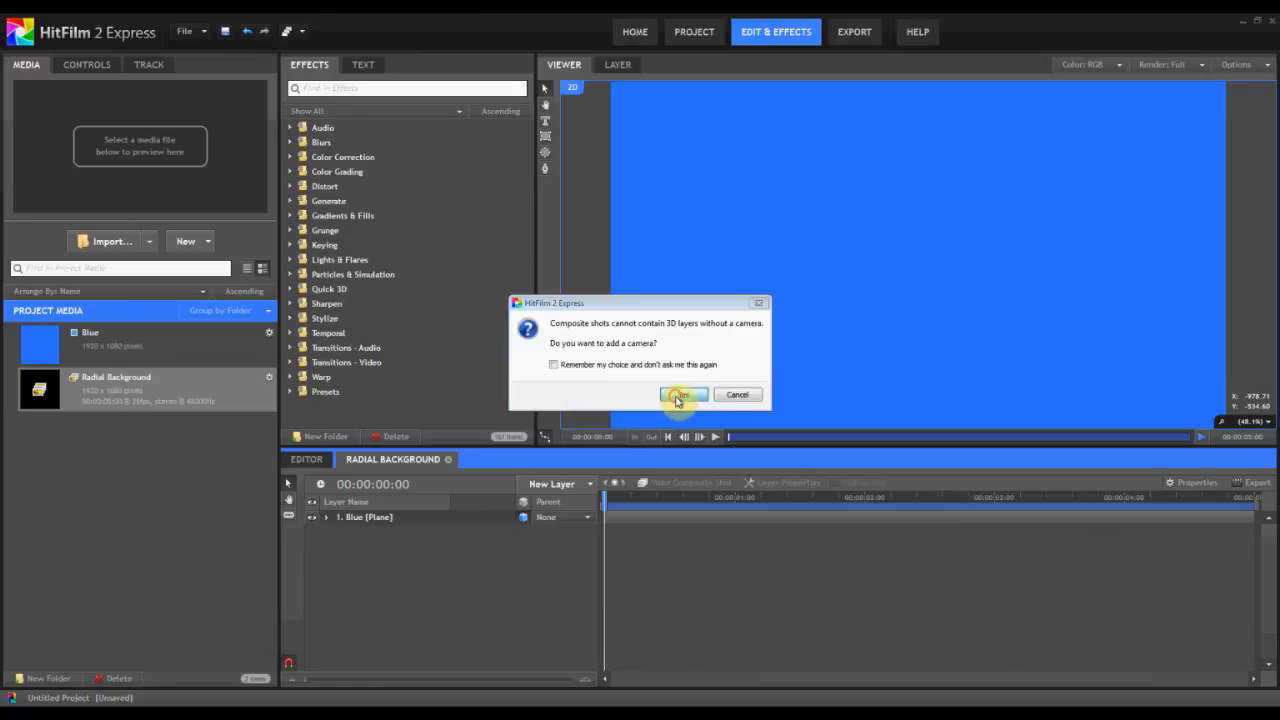
click(674, 396)
Add a light layer to the composite shot and lower it to the center of the frame.
click(560, 484)
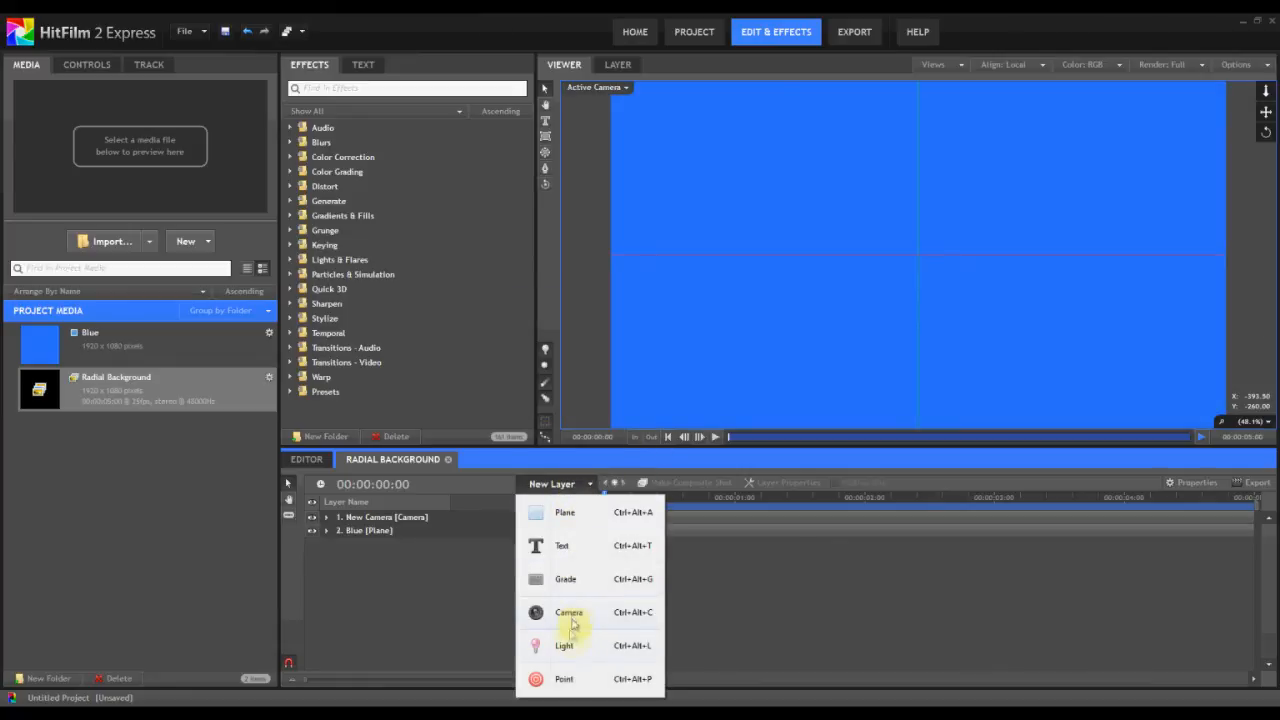
click(568, 645)
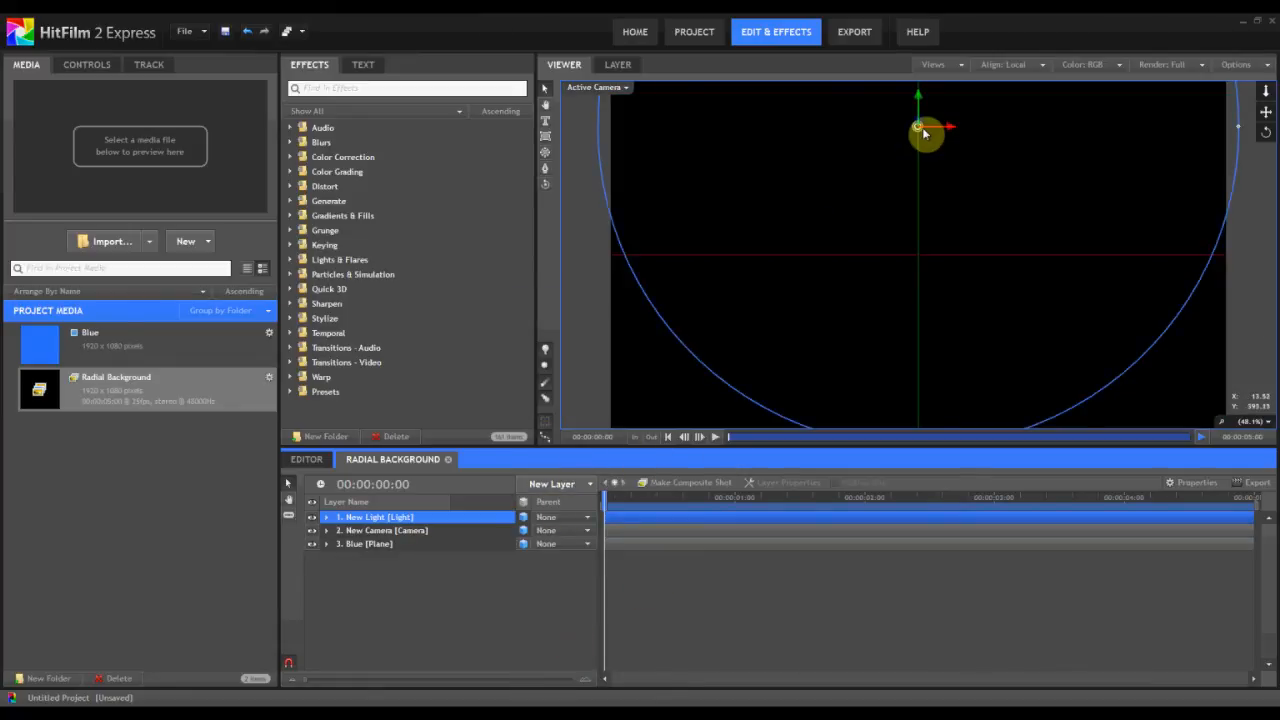
drag(923, 99, 963, 223)
Pull the light forward, away from the Blue plane, using a two-view layout with the top view, and return to a single view.
click(957, 66)
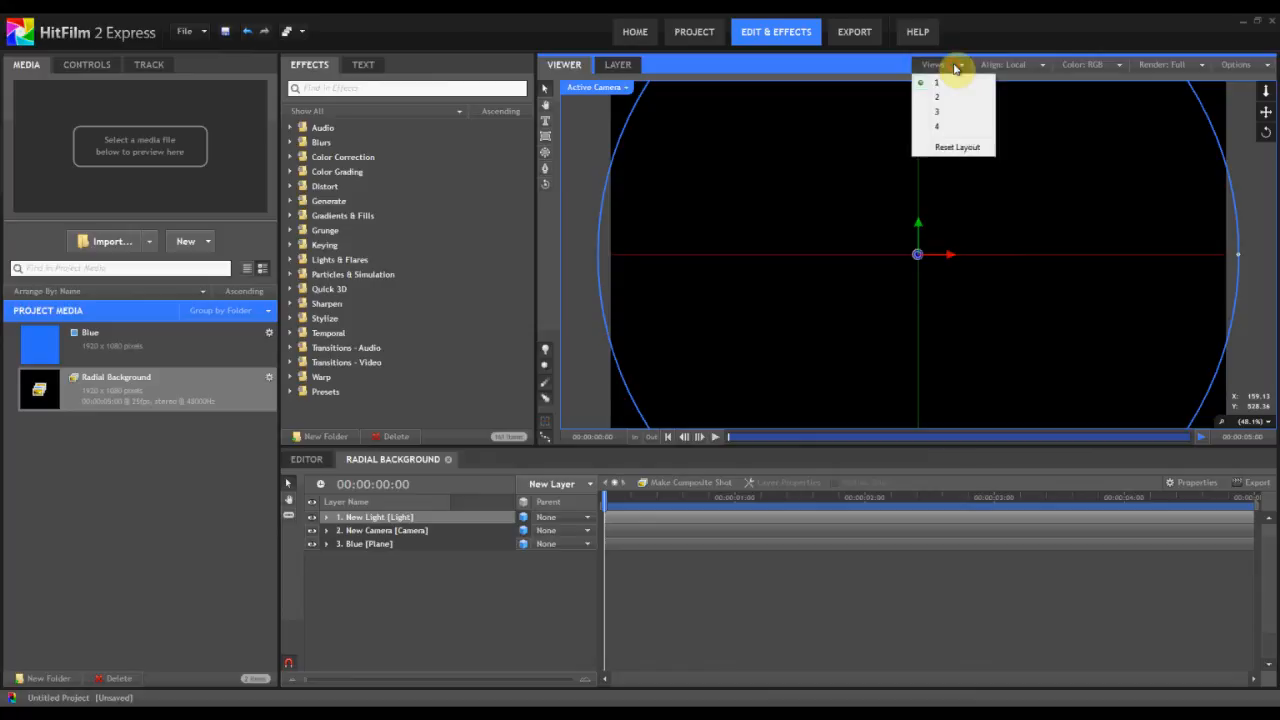
click(943, 100)
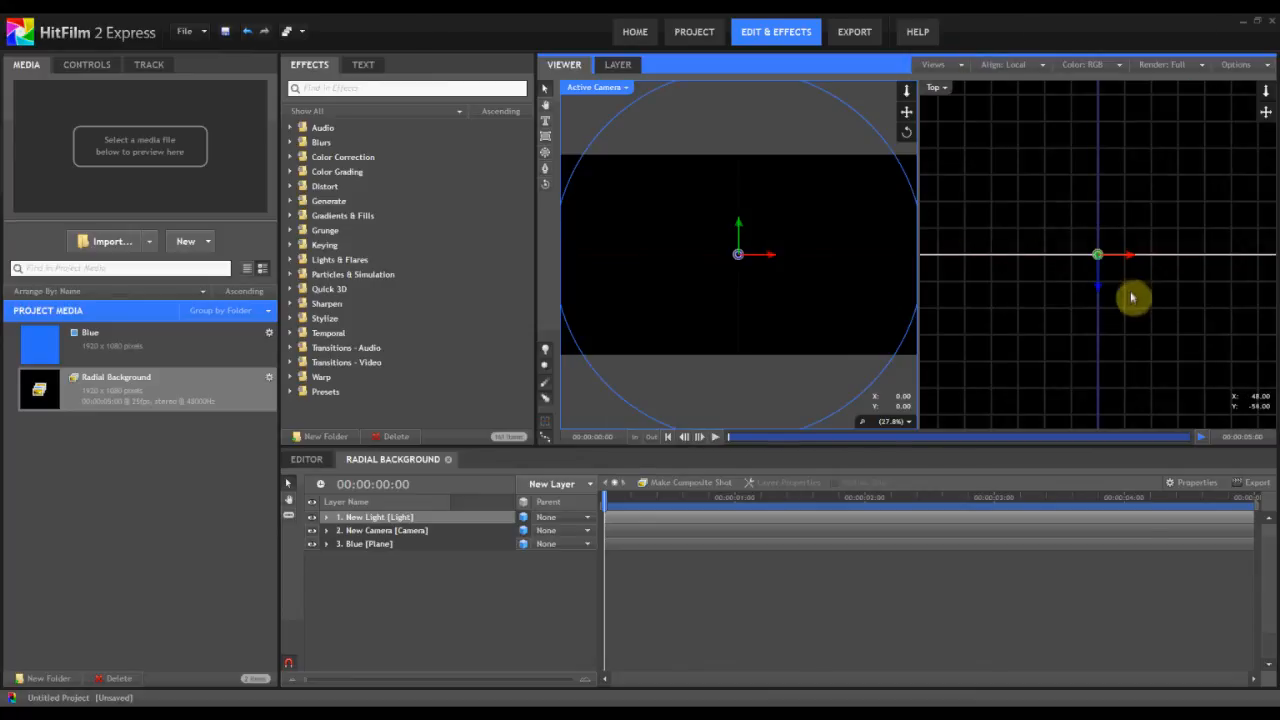
drag(1099, 288, 1094, 440)
drag(1077, 527, 1090, 635)
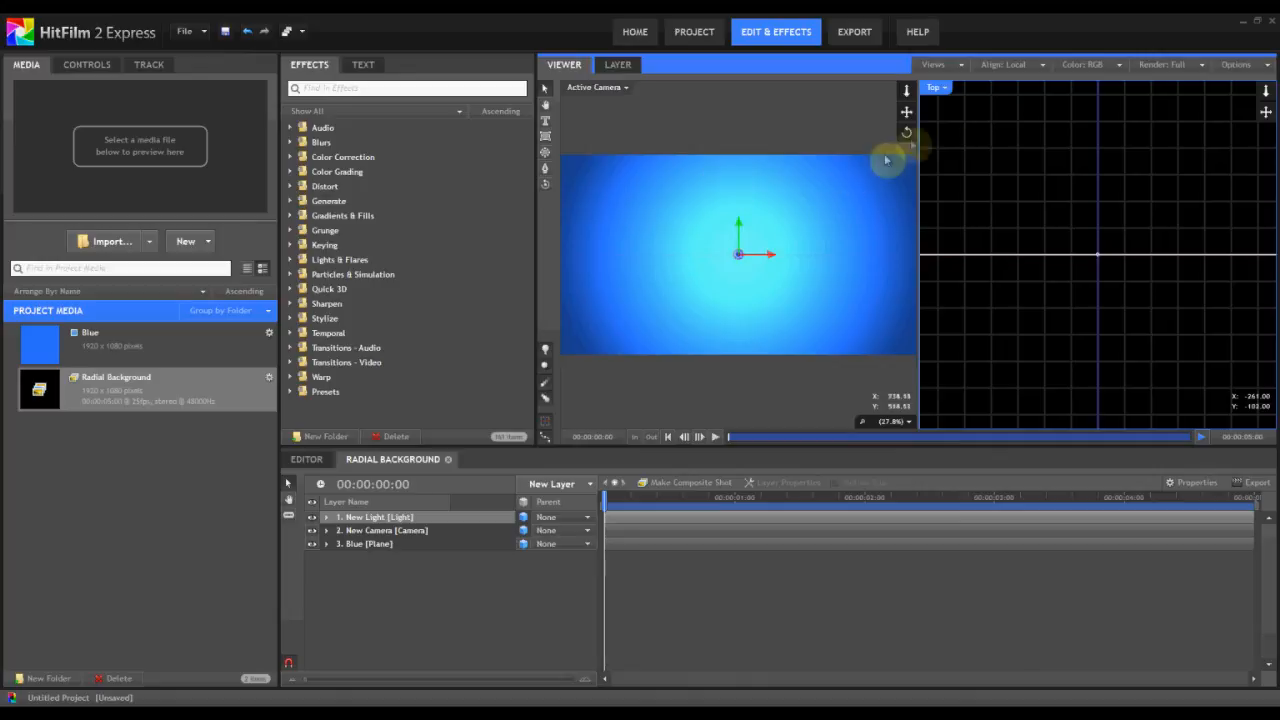
click(926, 65)
click(926, 98)
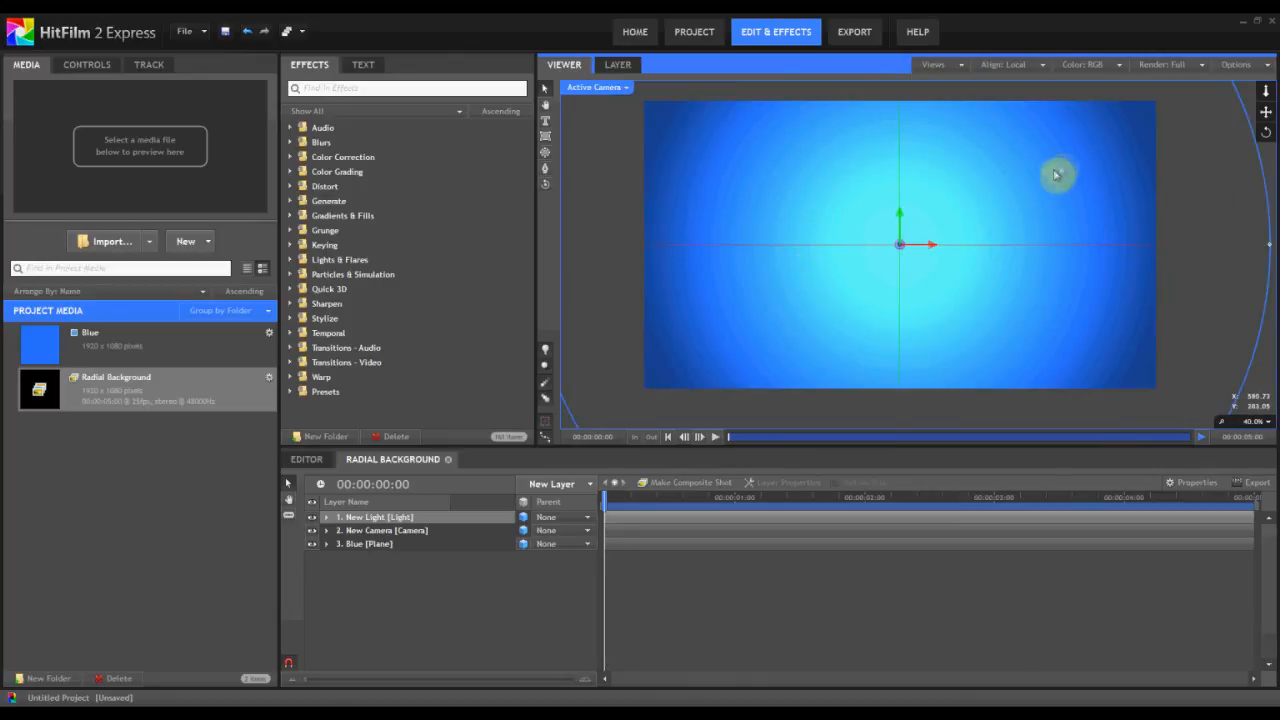
Expand the light layer's Light properties and change the light's color to a bright light blue.
click(327, 520)
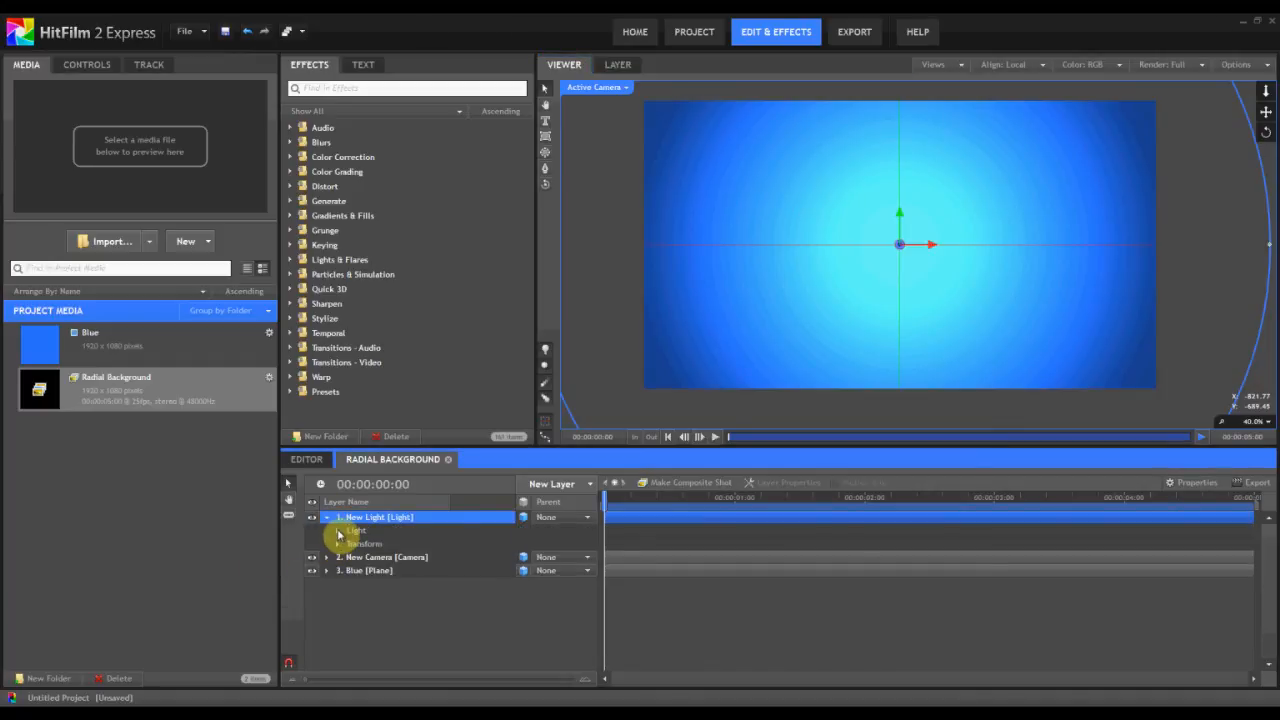
click(338, 530)
click(352, 530)
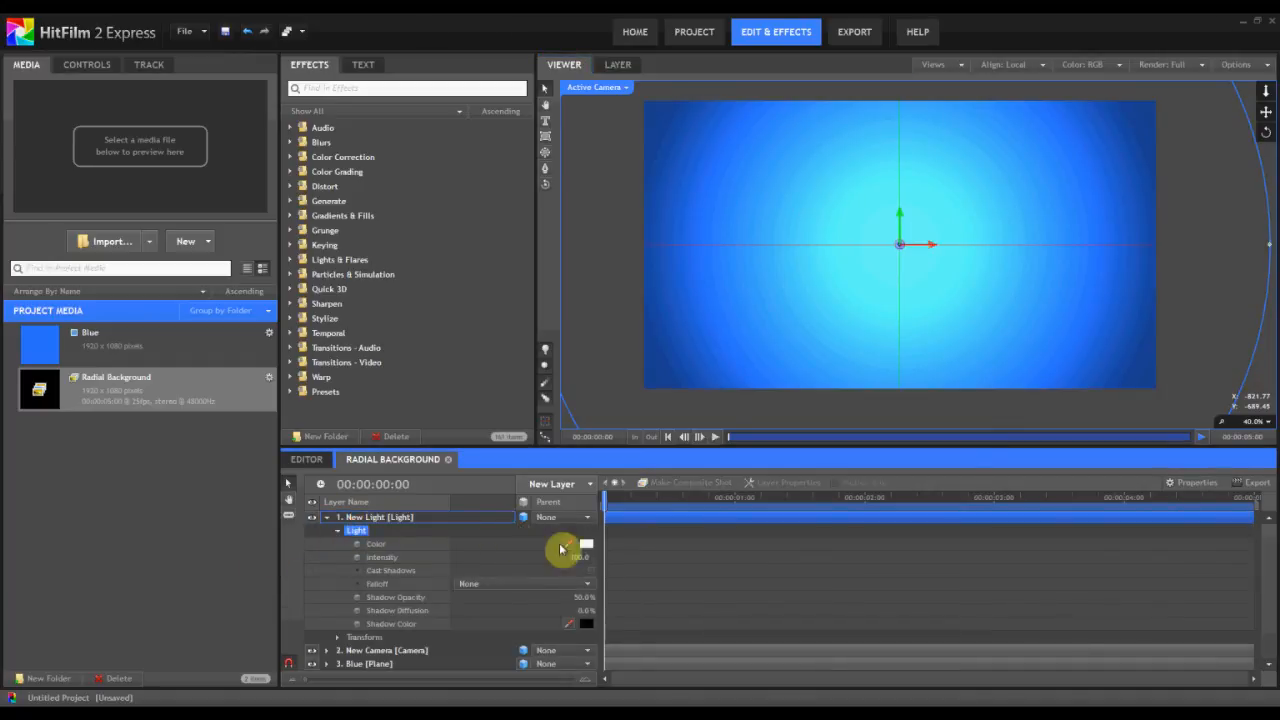
click(586, 546)
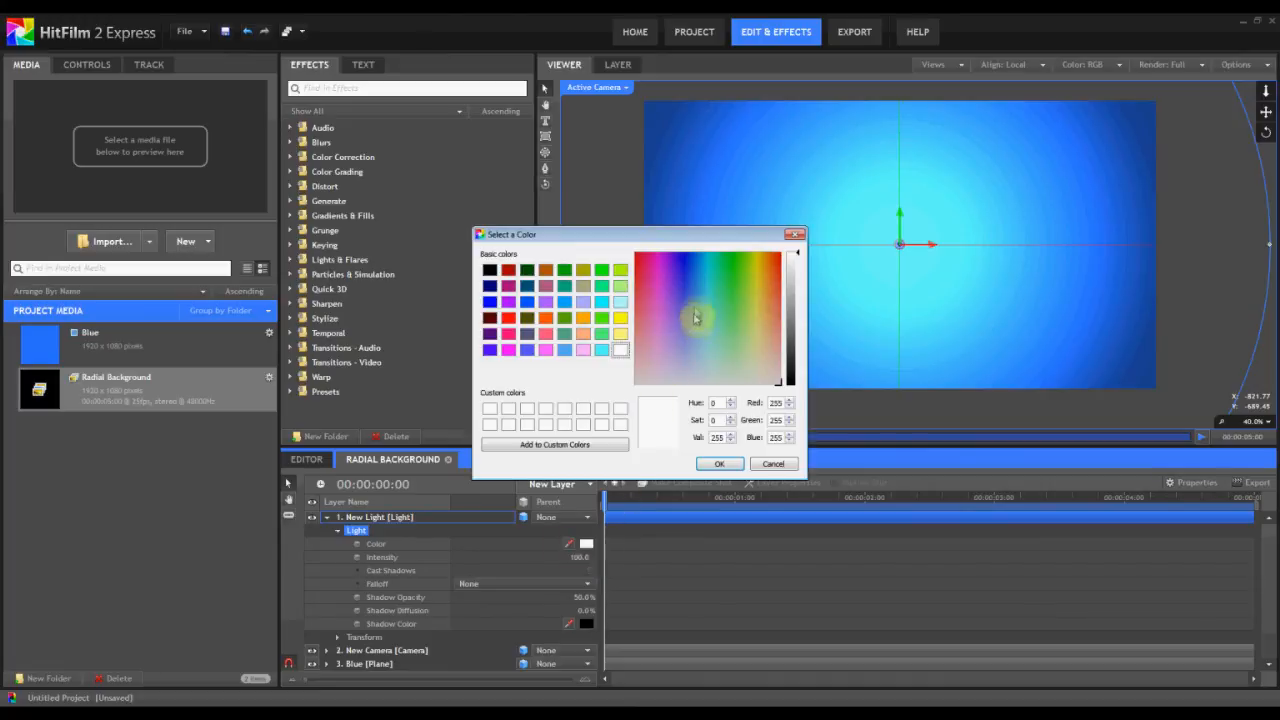
click(694, 275)
click(727, 465)
click(580, 545)
click(703, 281)
click(730, 465)
Move the light farther from the Blue plane using the top view, and restore the single-view layout.
click(952, 66)
click(950, 101)
click(1107, 360)
drag(1098, 319, 1100, 377)
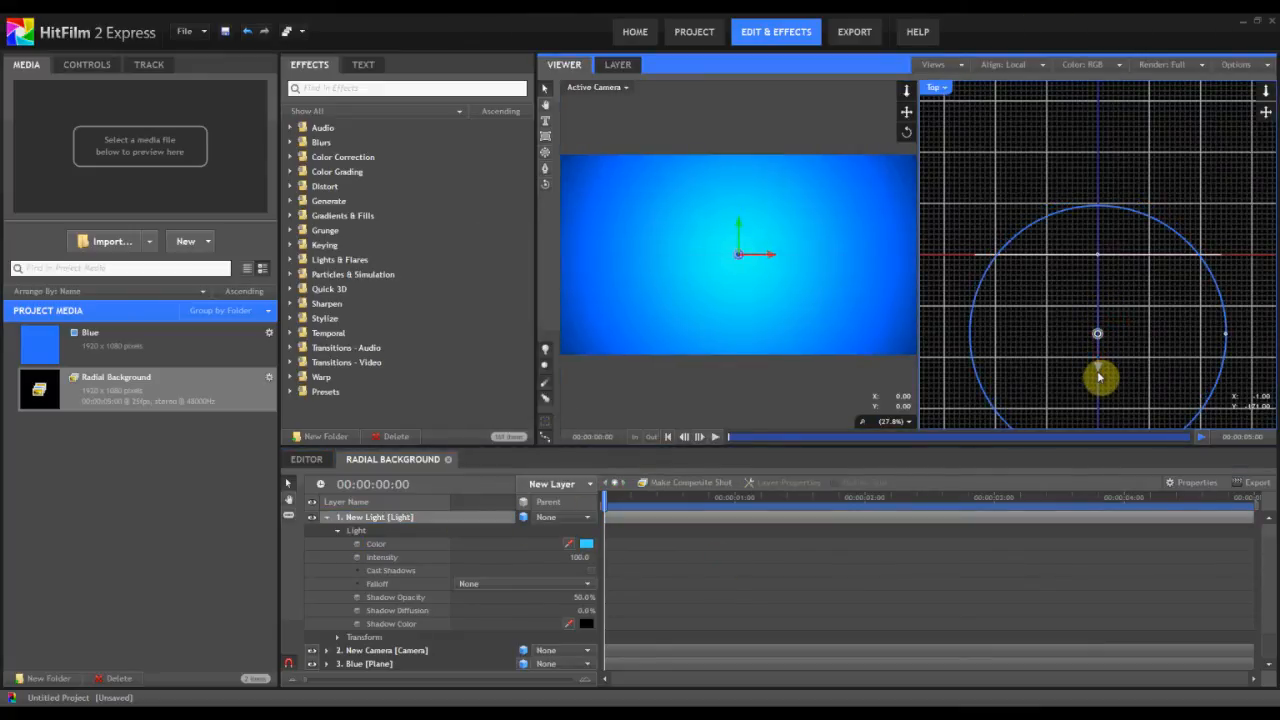
click(952, 66)
click(950, 86)
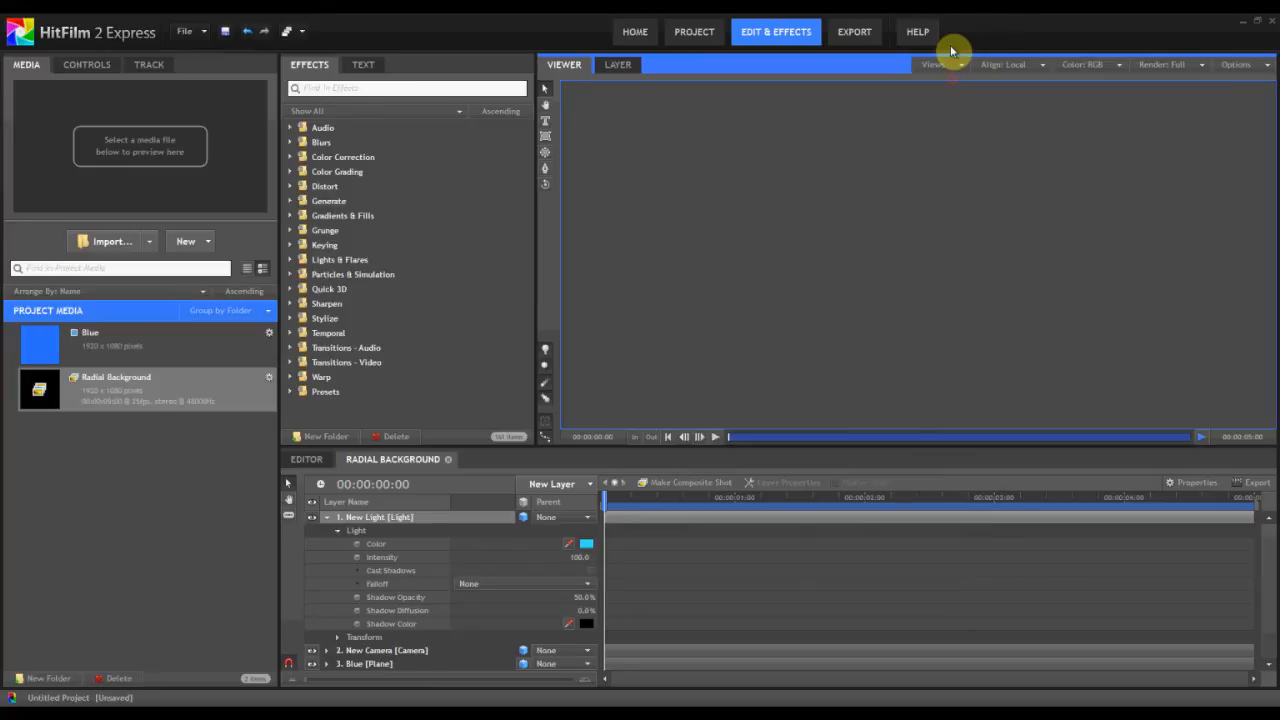
Change the light's color to a medium blue with hue 217, saturation 188, red 67 and green 139.
click(586, 548)
drag(734, 297, 692, 287)
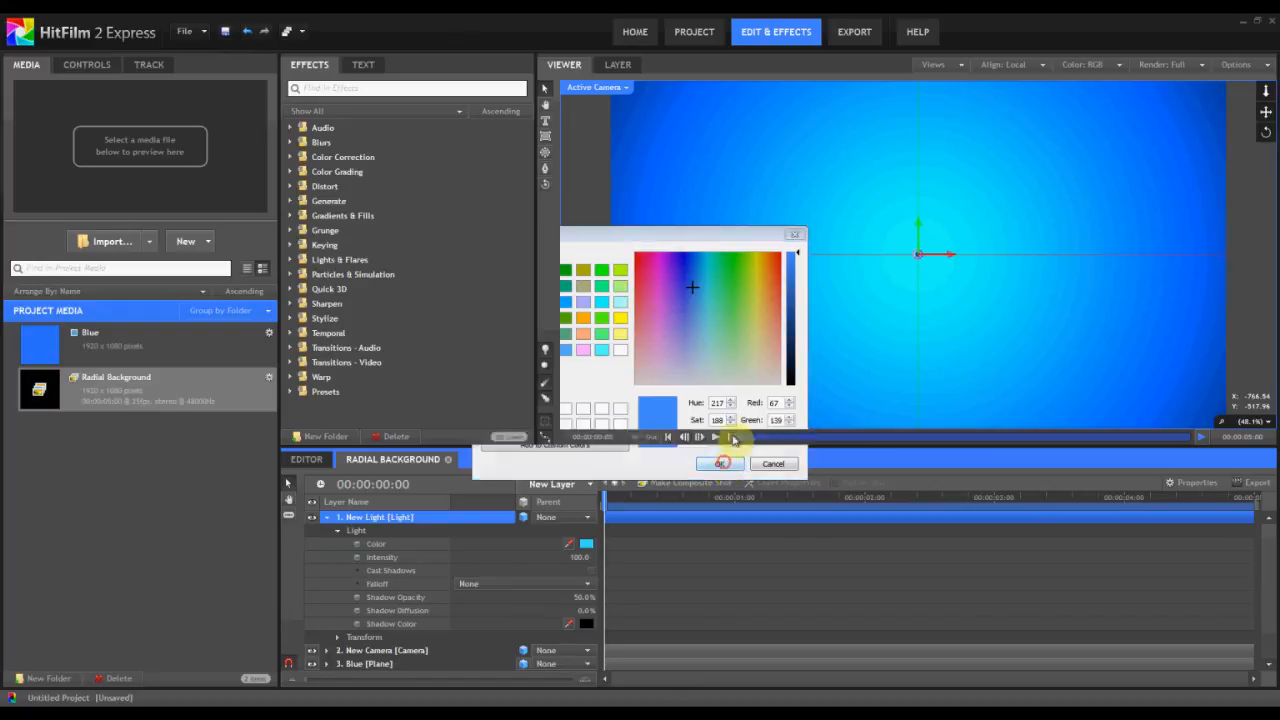
click(720, 463)
scroll(795, 335, down, 1)
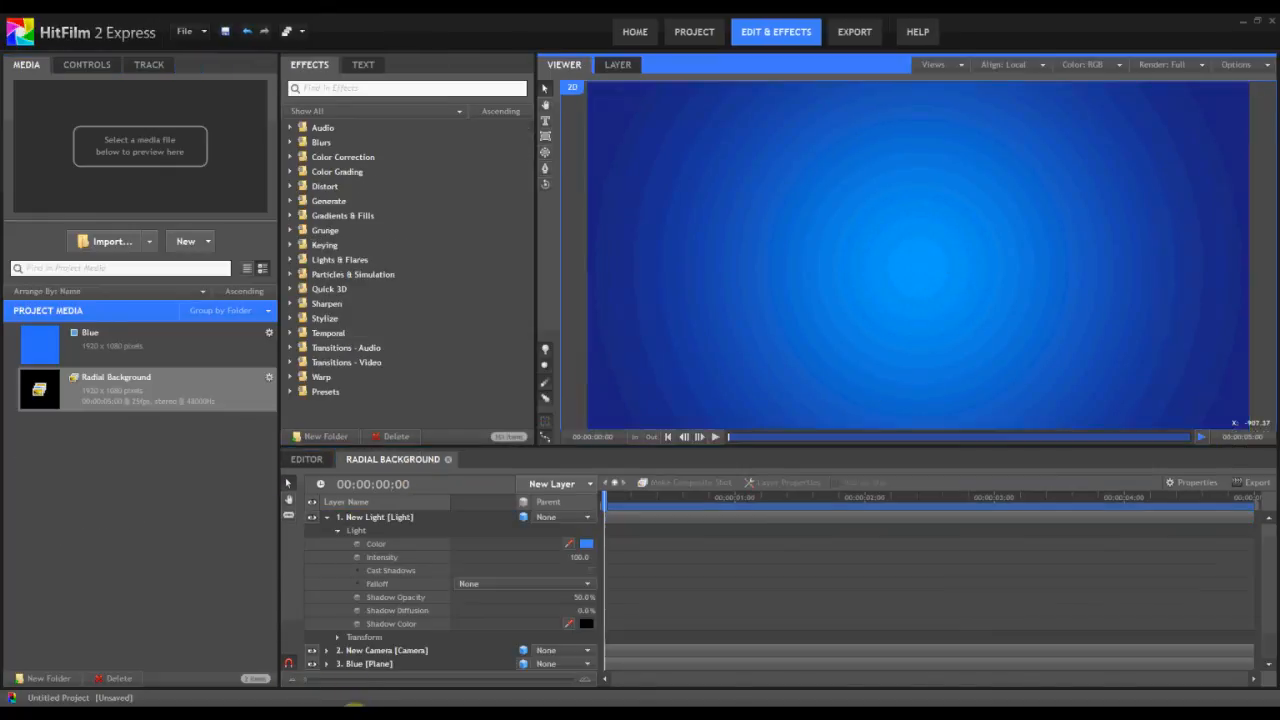
Show two views again and move the light slightly closer to the Blue plane in the top view.
click(958, 64)
click(940, 98)
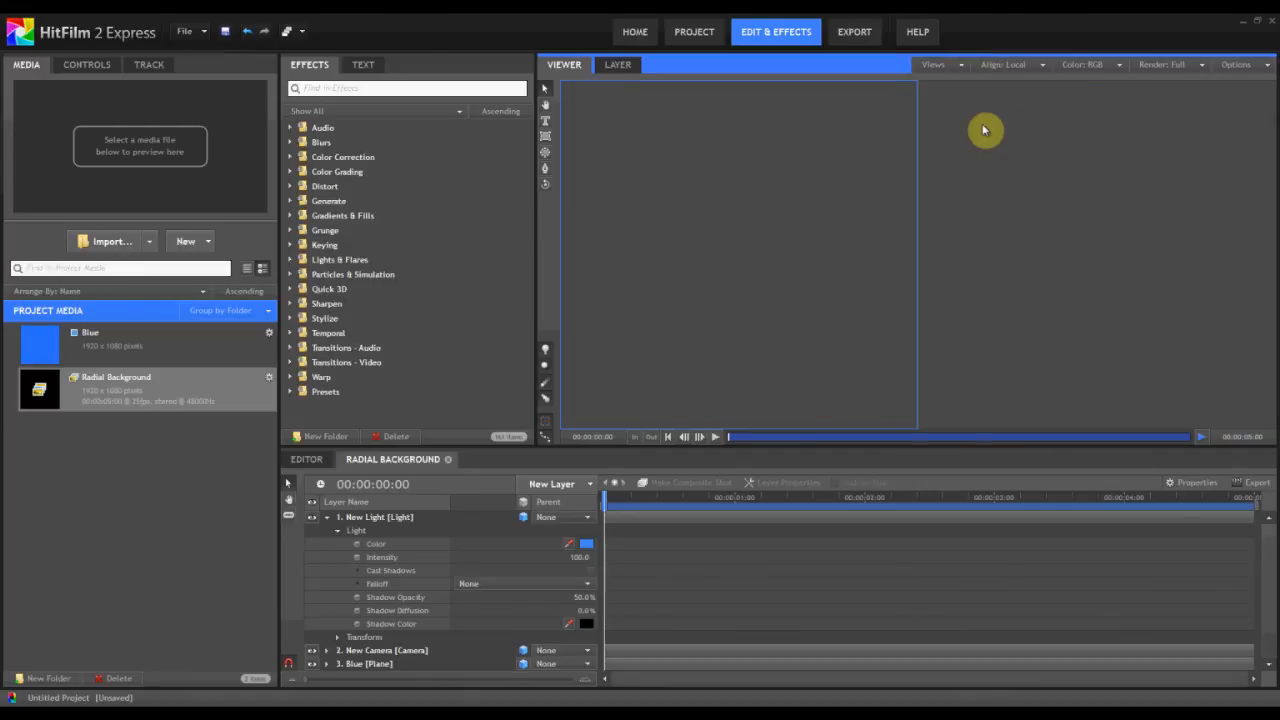
click(1100, 343)
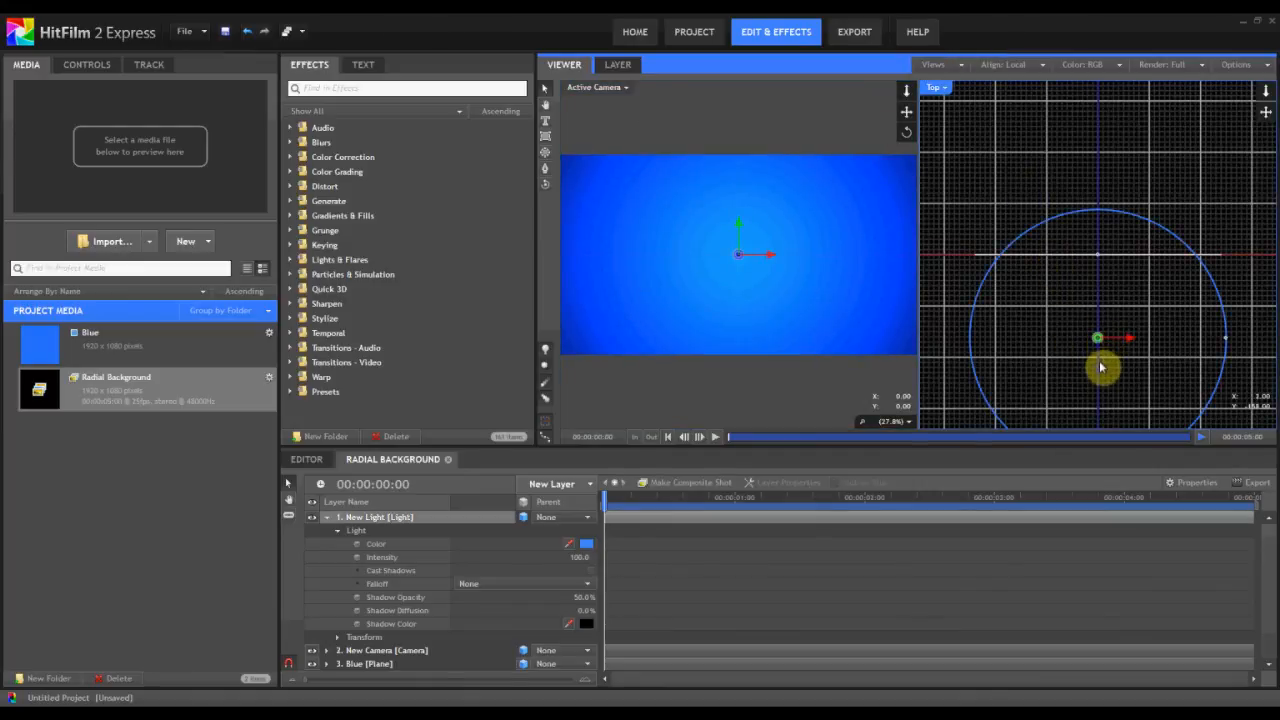
drag(1100, 372, 1100, 363)
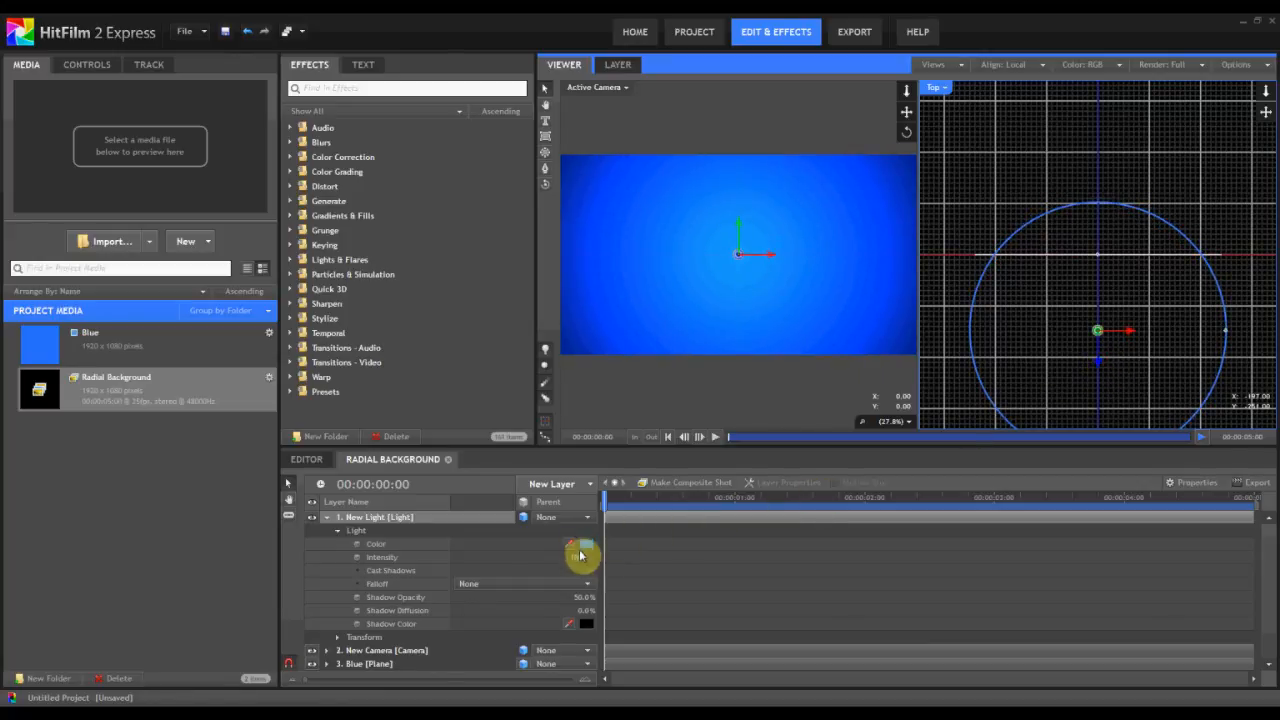
Restore the single-view layout and change the light's color from blue to a neutral grey.
click(937, 66)
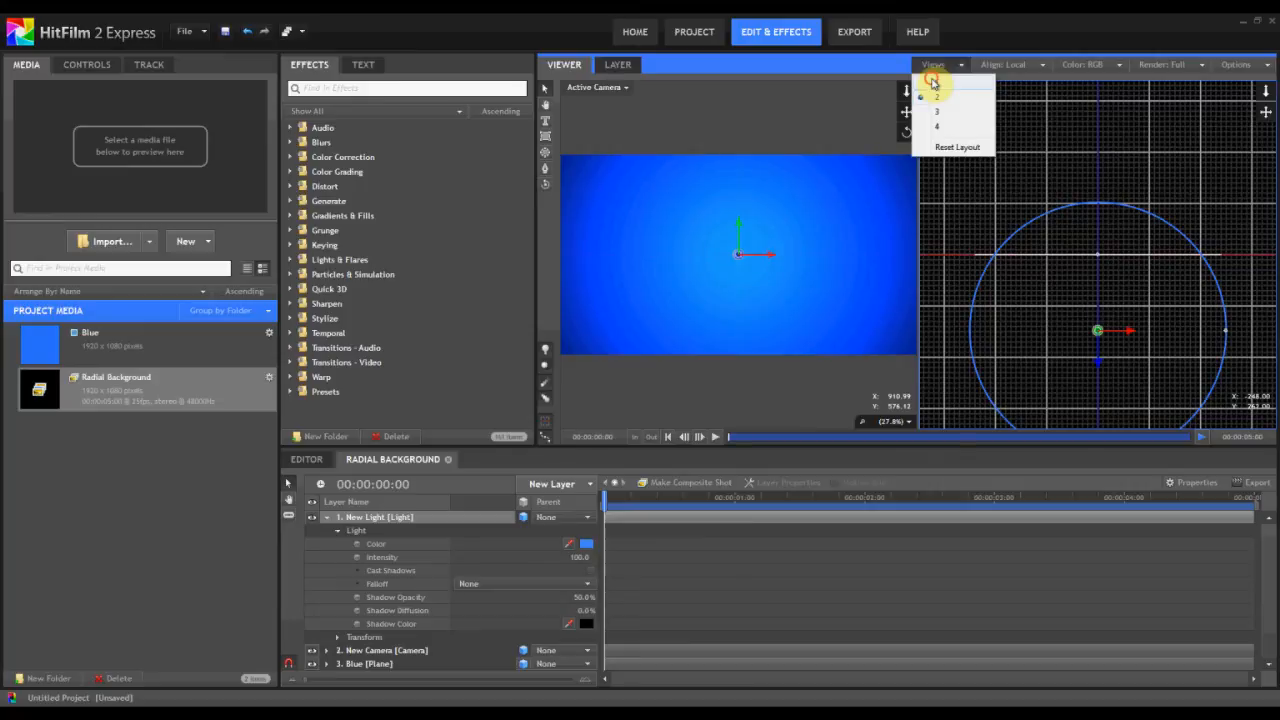
click(932, 82)
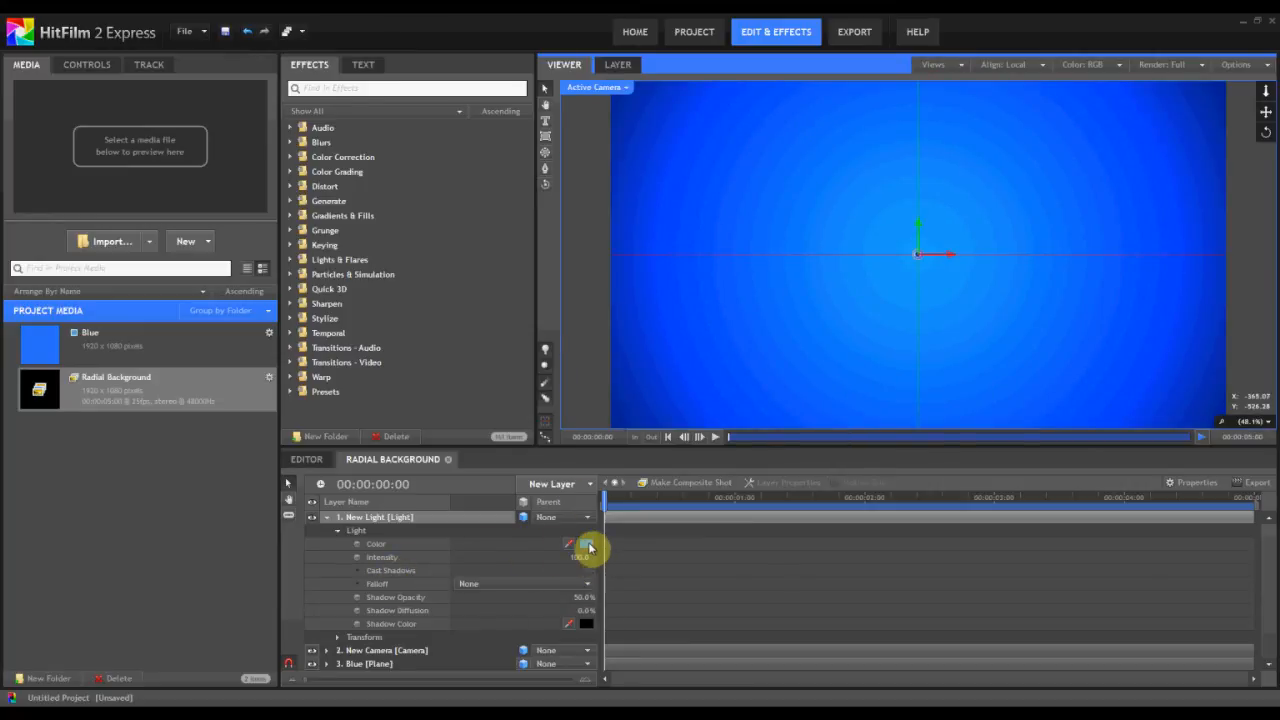
click(587, 544)
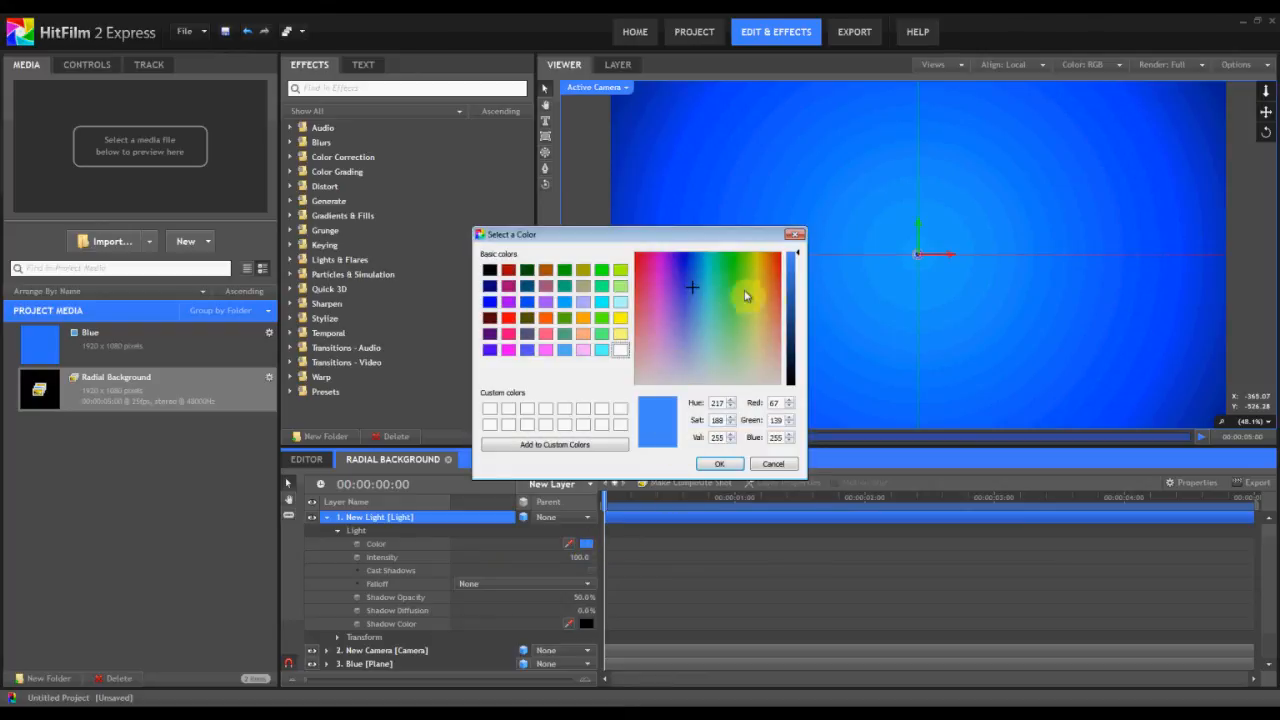
click(638, 381)
drag(787, 282, 786, 320)
click(711, 466)
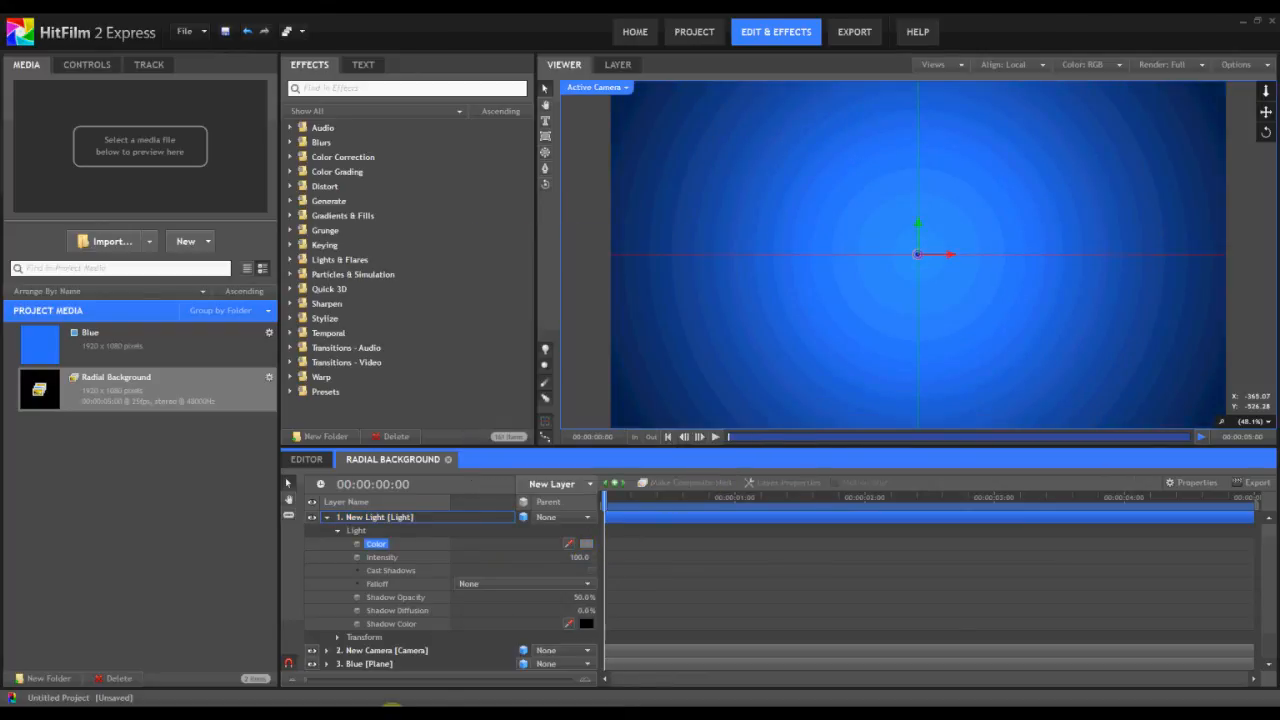
Change the Blue plane's color to a dark grey in its plane properties.
right_click(372, 667)
click(388, 666)
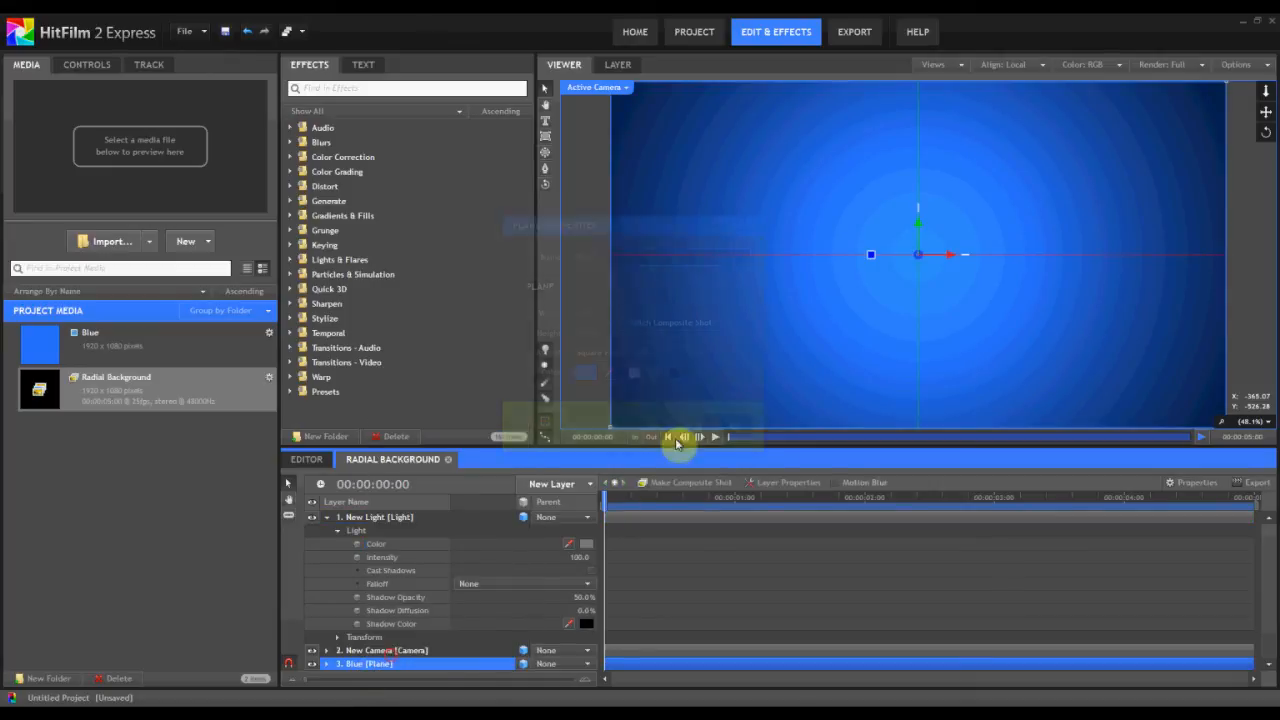
click(584, 372)
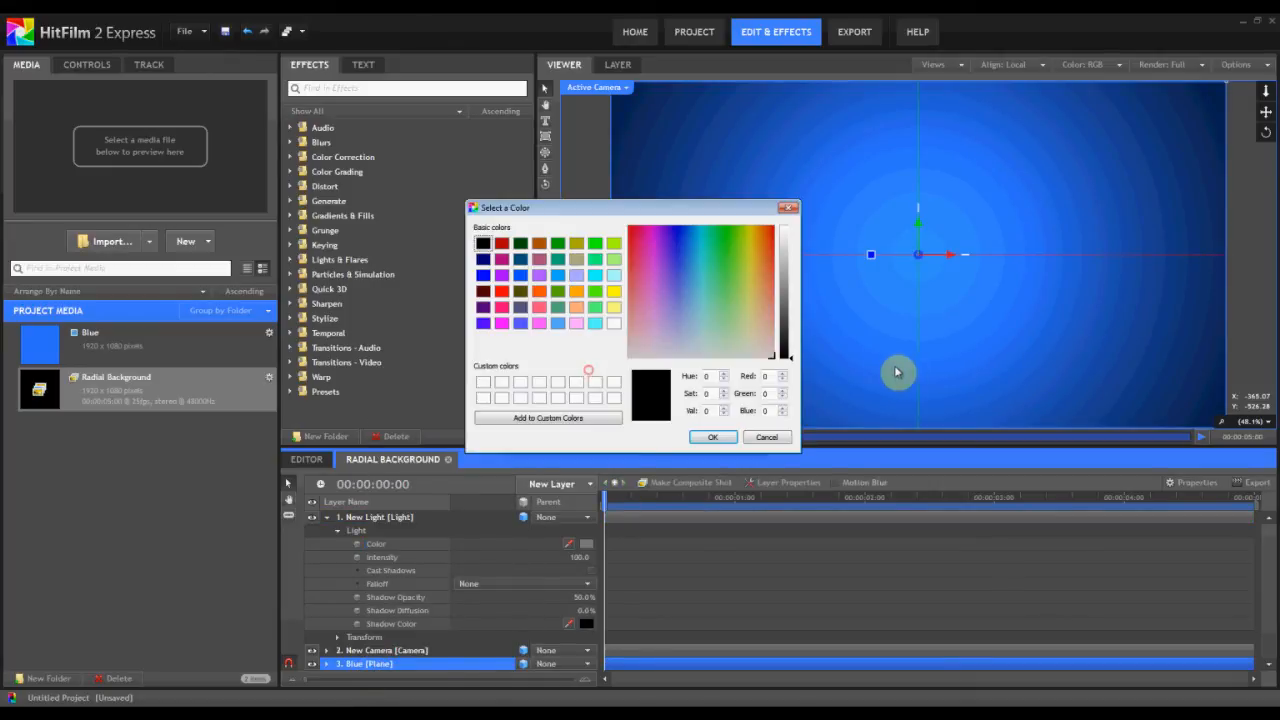
click(786, 327)
click(720, 441)
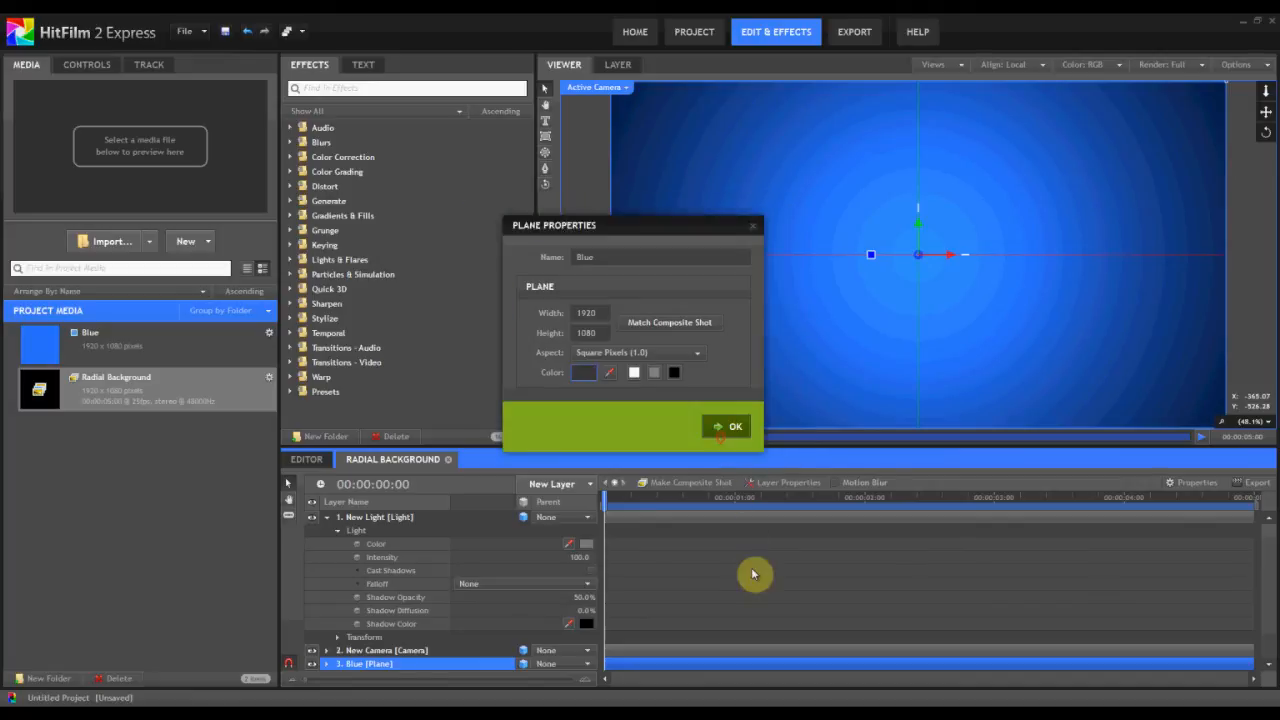
click(731, 427)
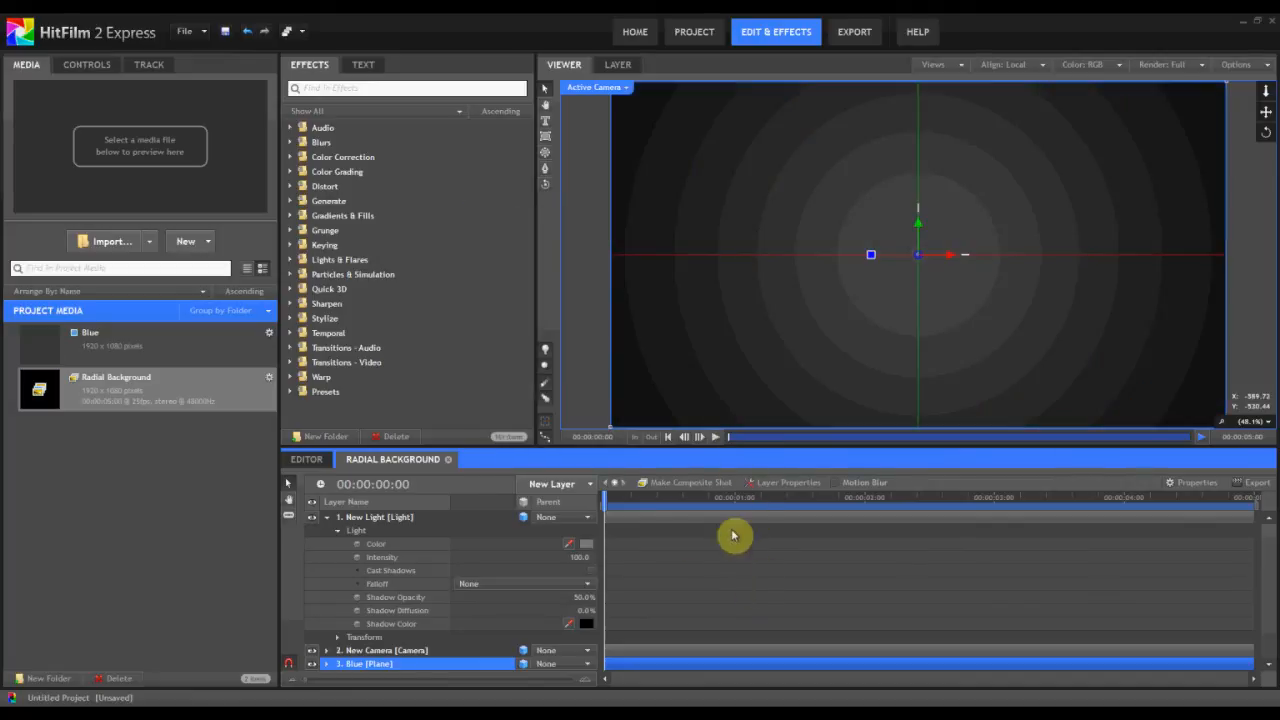
click(922, 285)
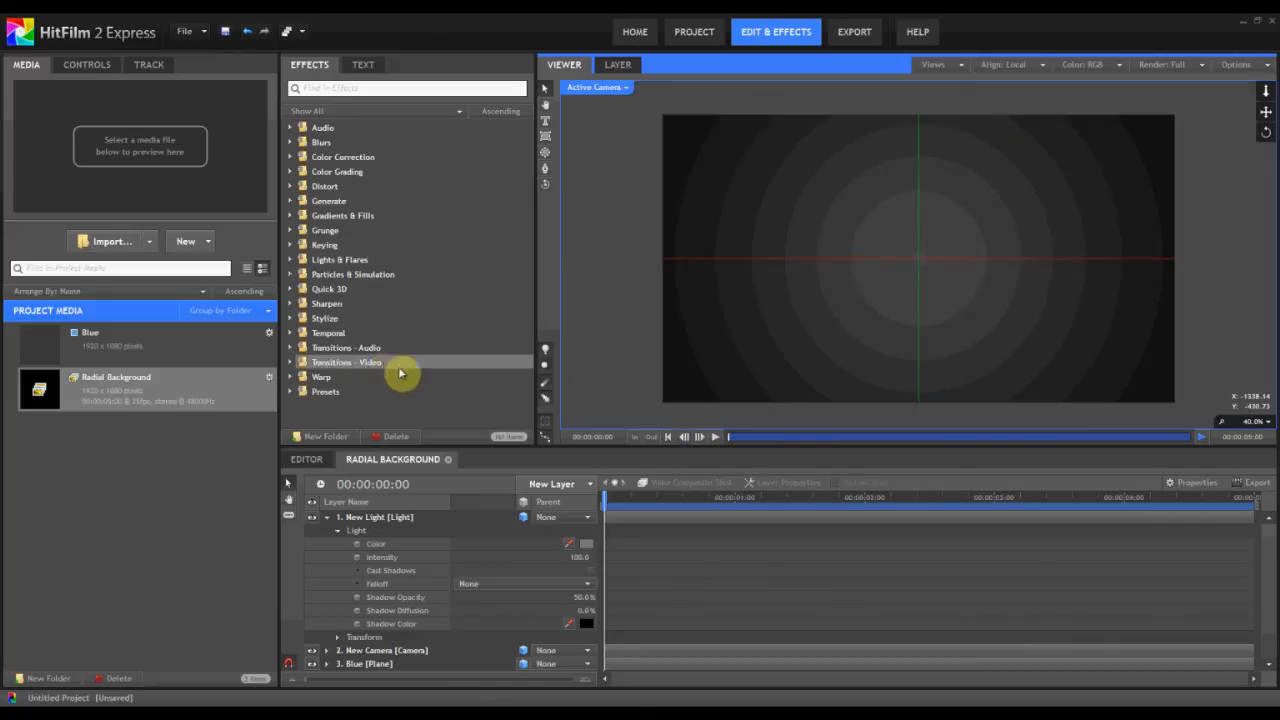
Close the Radial Background composite shot and delete it and the Blue plane from the project media.
click(307, 459)
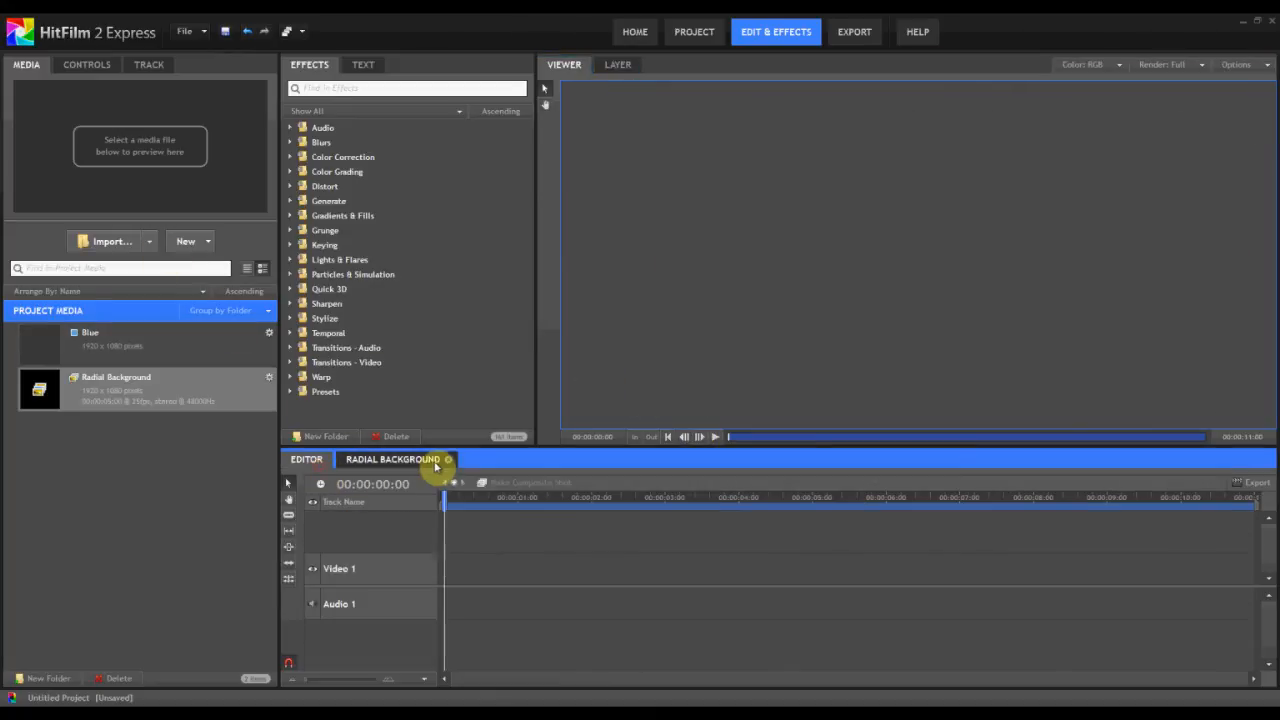
click(448, 459)
drag(110, 330, 110, 483)
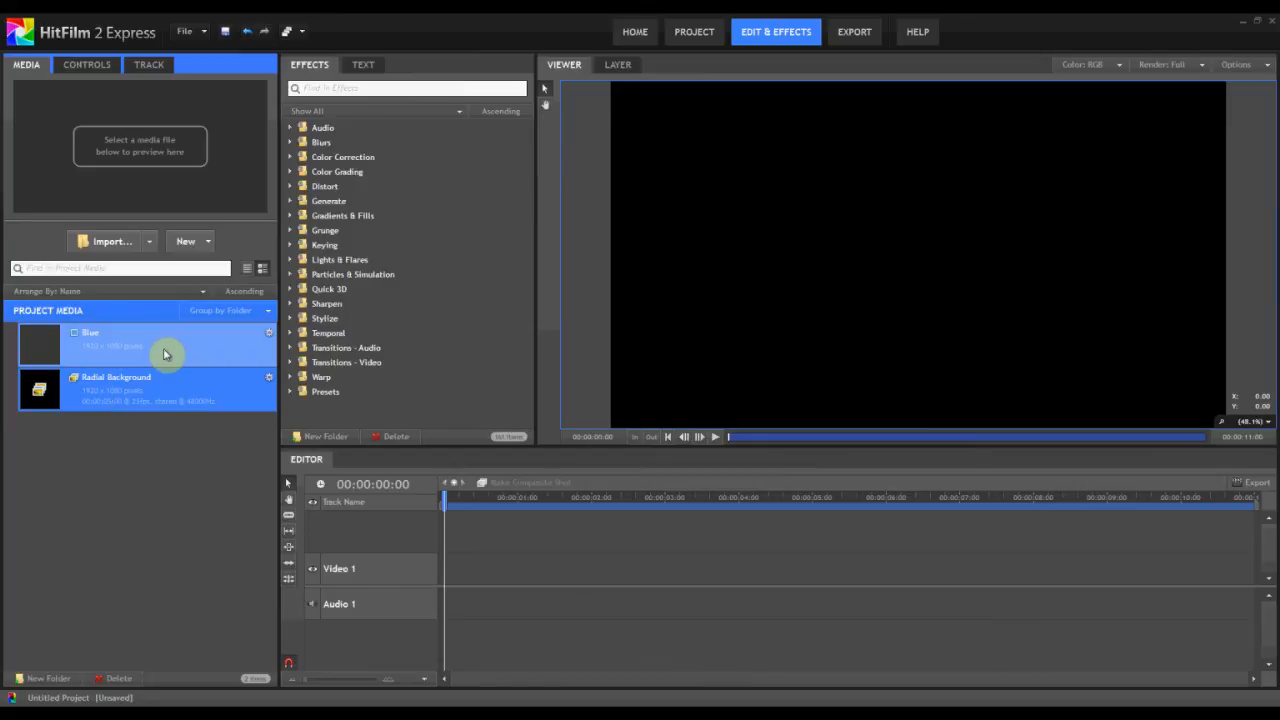
key(Delete)
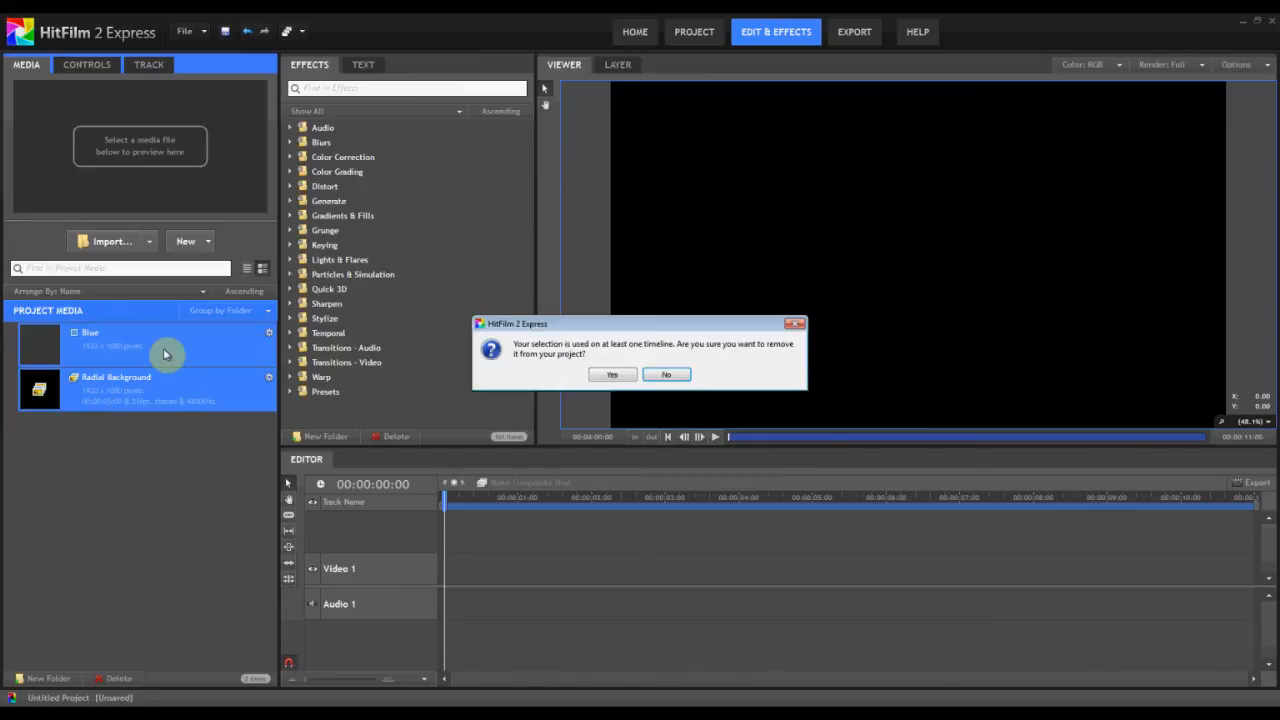
click(604, 372)
Import all seven gradient images from the Gradient TUT folder and place them on the Video 1 track.
click(112, 241)
key(ctrl+a)
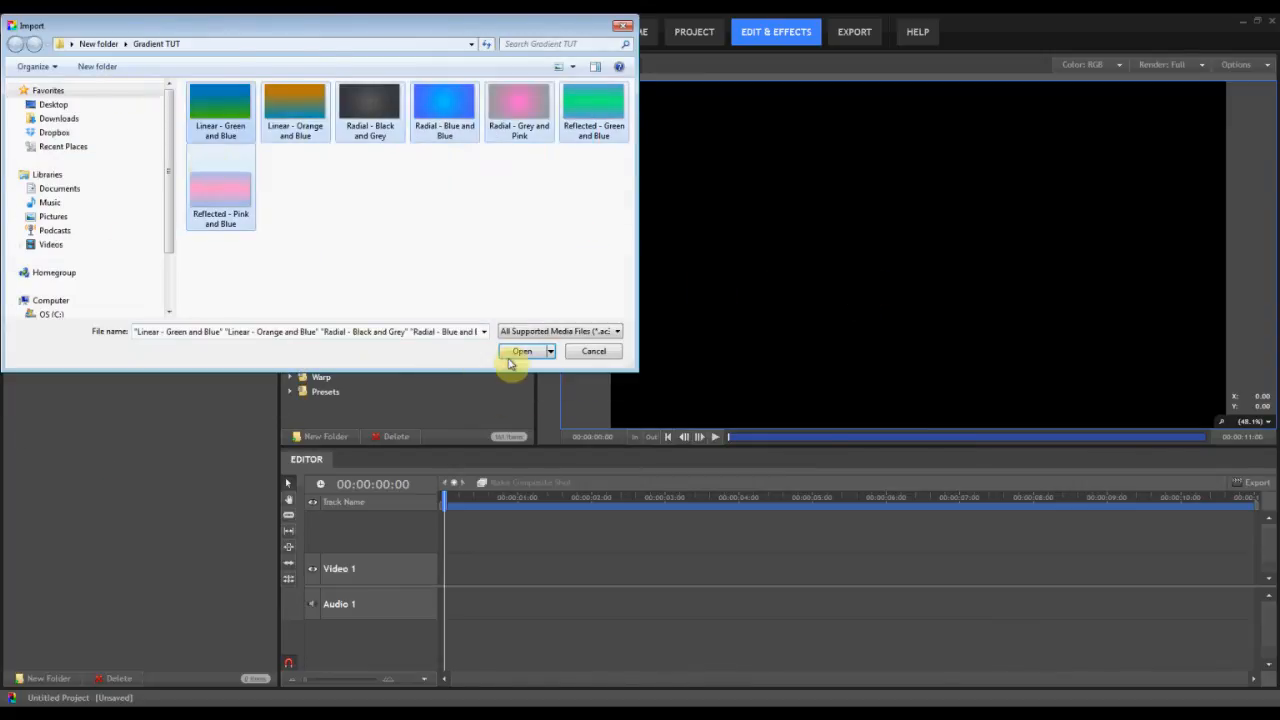
click(522, 351)
drag(214, 623, 447, 575)
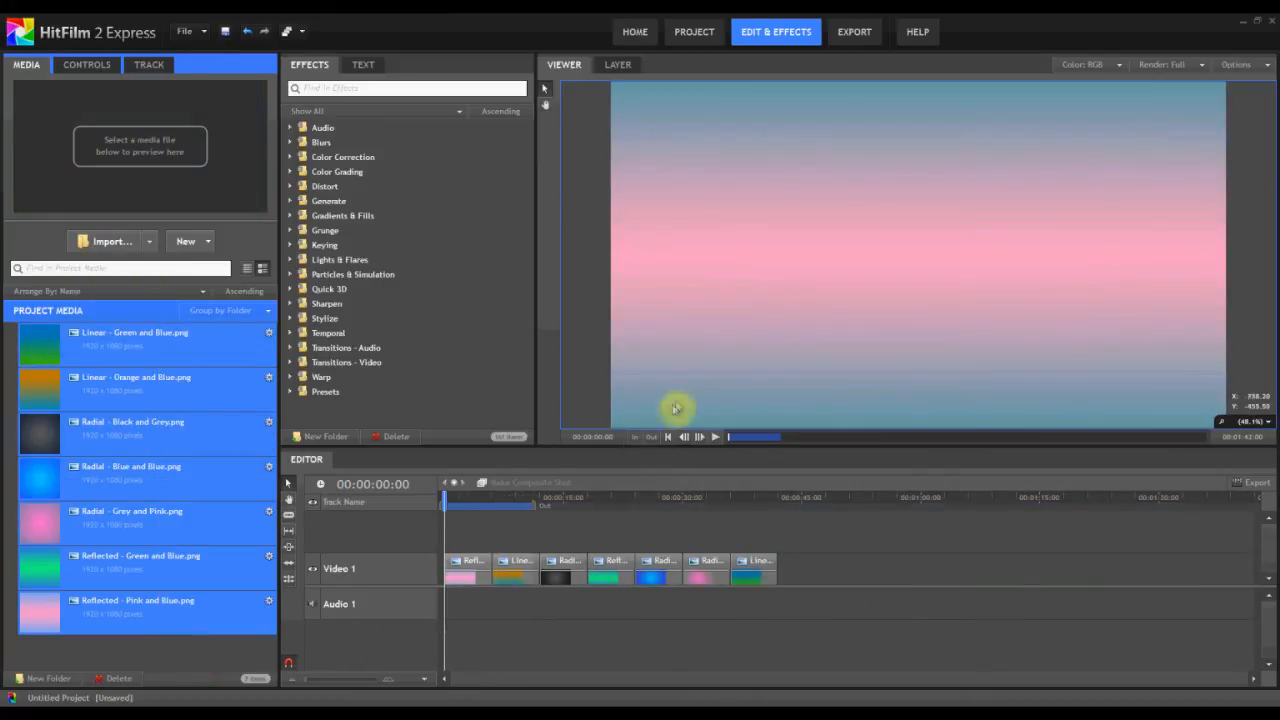
Extend the timeline's out point to the end of the last clip and preview the green-blue linear and blue radial gradients.
drag(533, 505, 778, 536)
drag(522, 491, 757, 517)
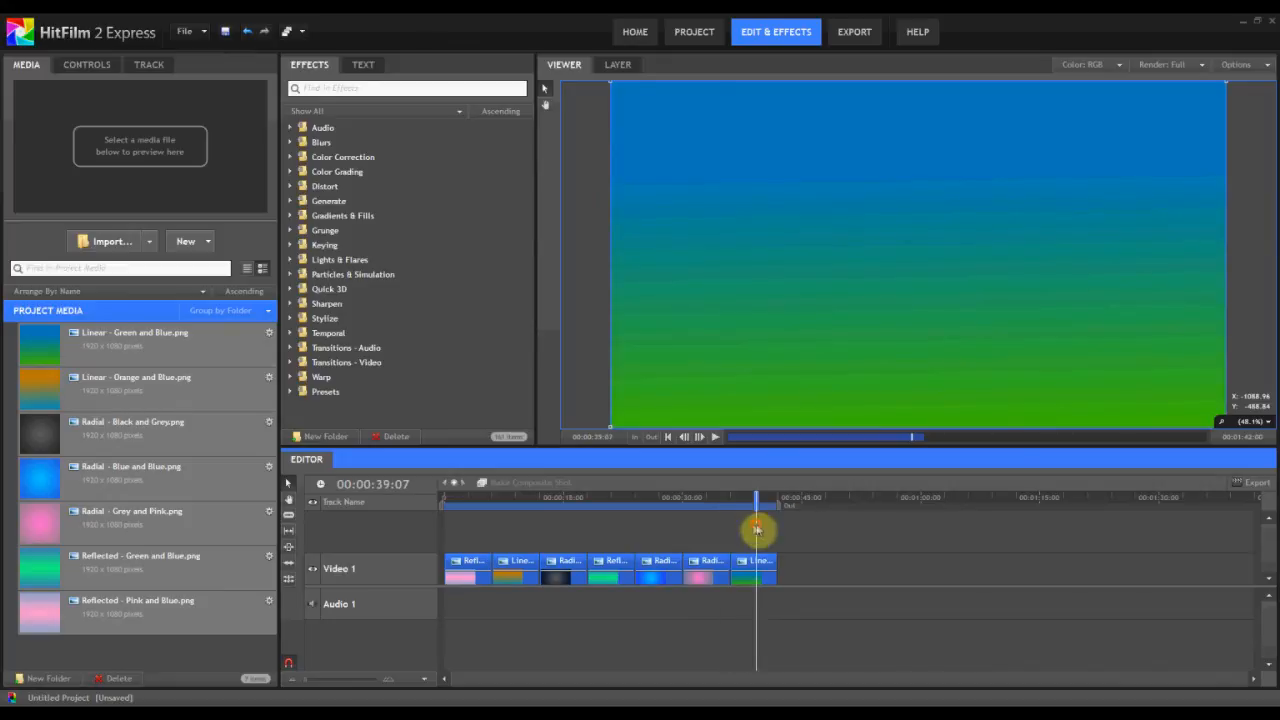
click(659, 498)
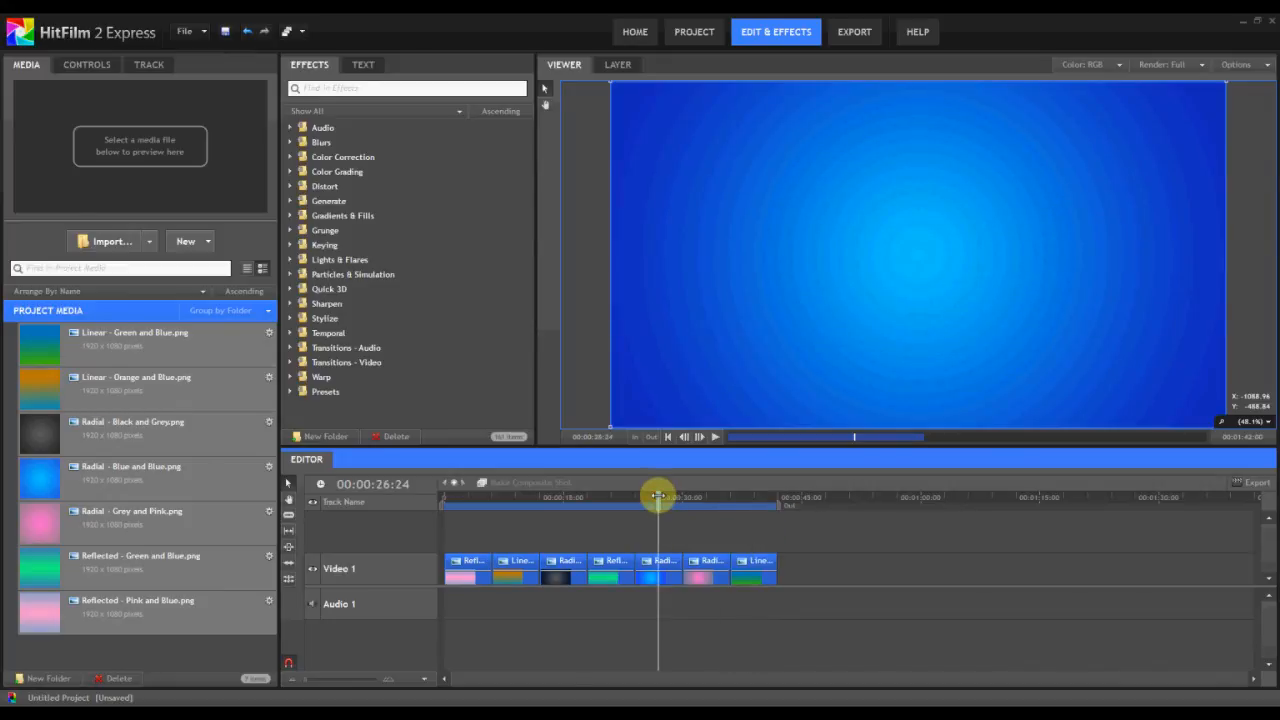